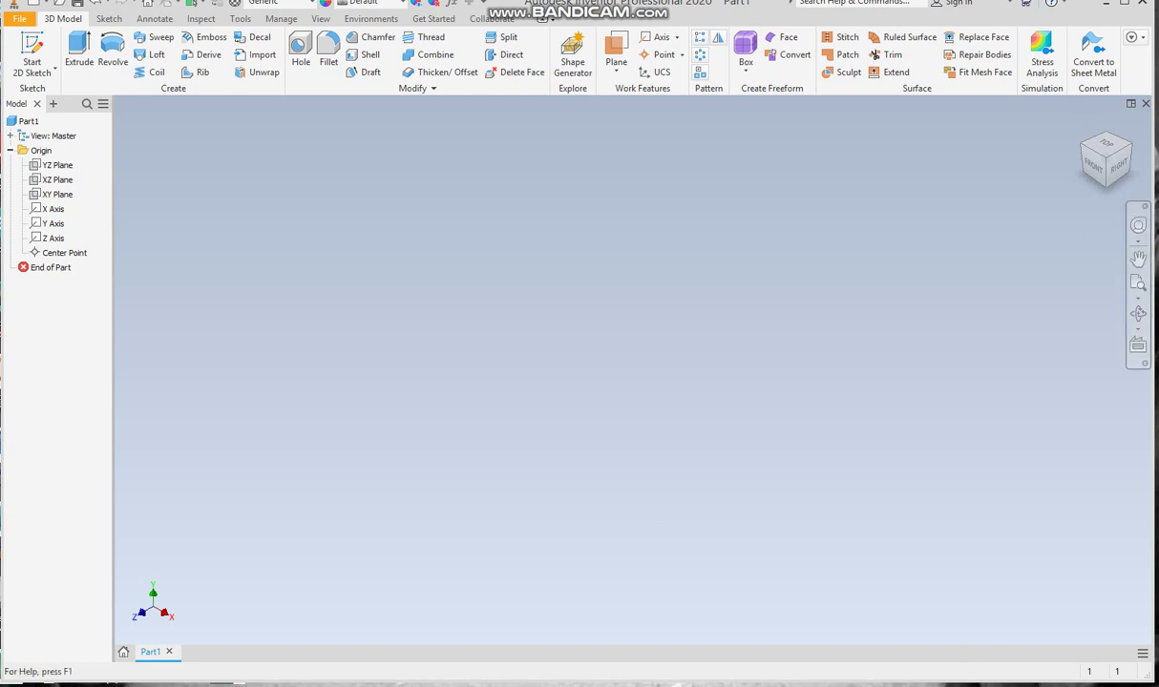
Step: Switch to the PDF drawing and examine the dimensions of Part #9: Cow Catcher, then return to the part model
click(439, 630)
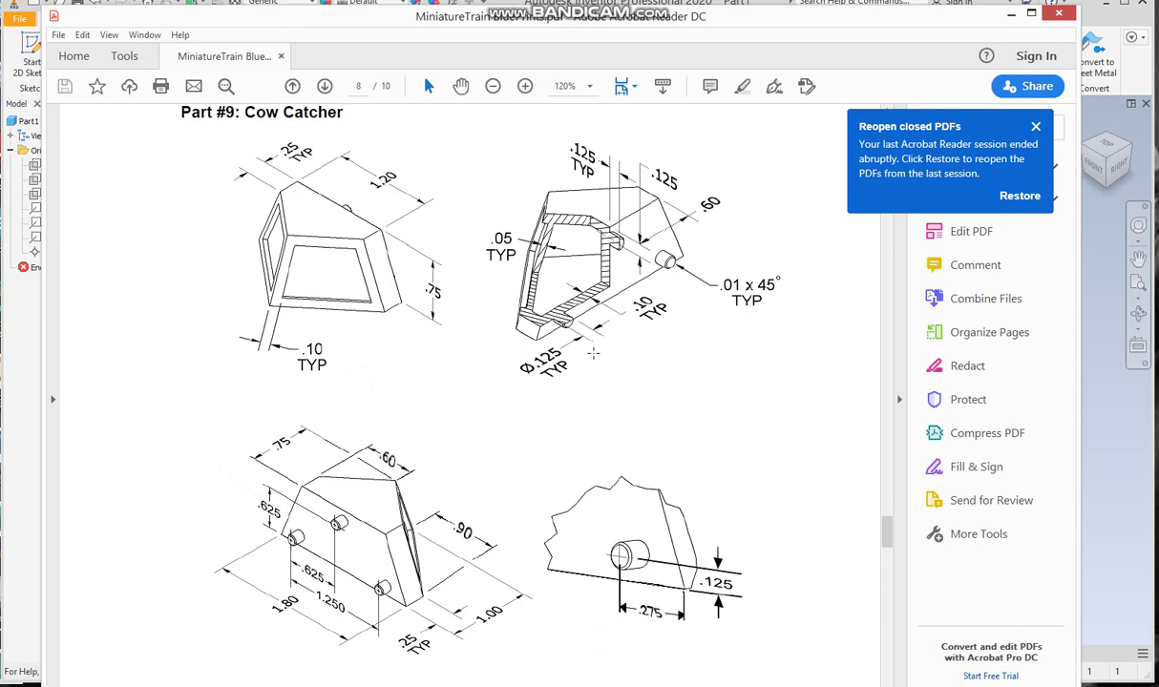
click(1012, 18)
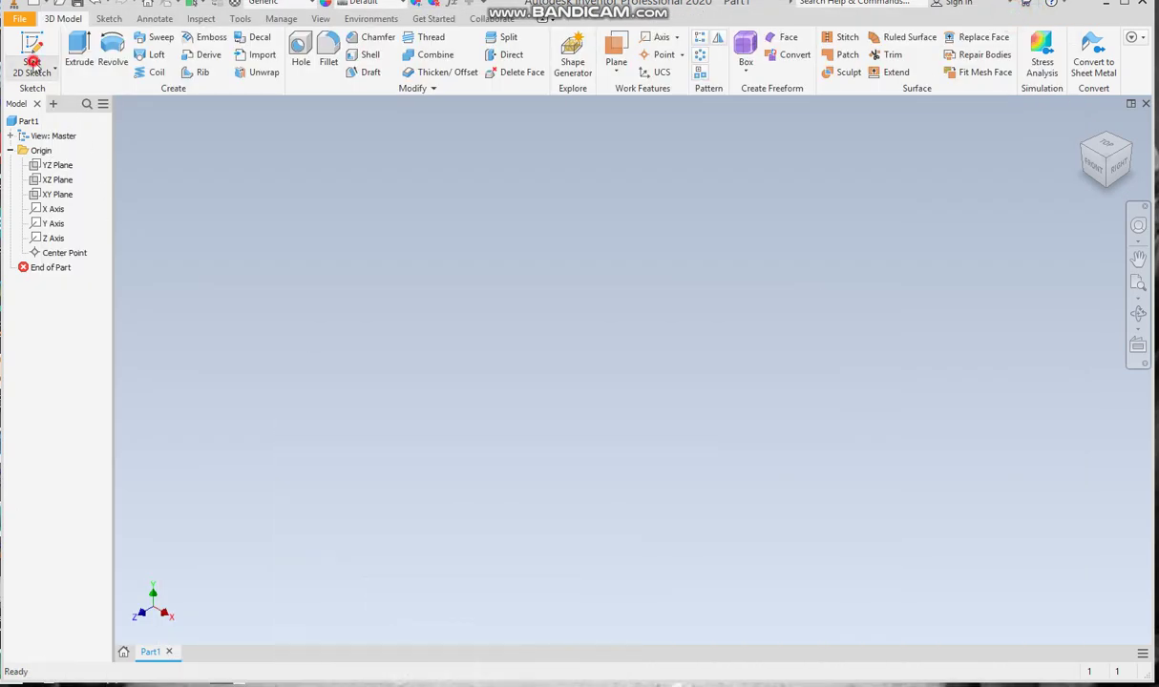
Step: Start a 2D sketch on the XZ plane and rotate the view so the X axis runs horizontally
click(38, 72)
click(42, 92)
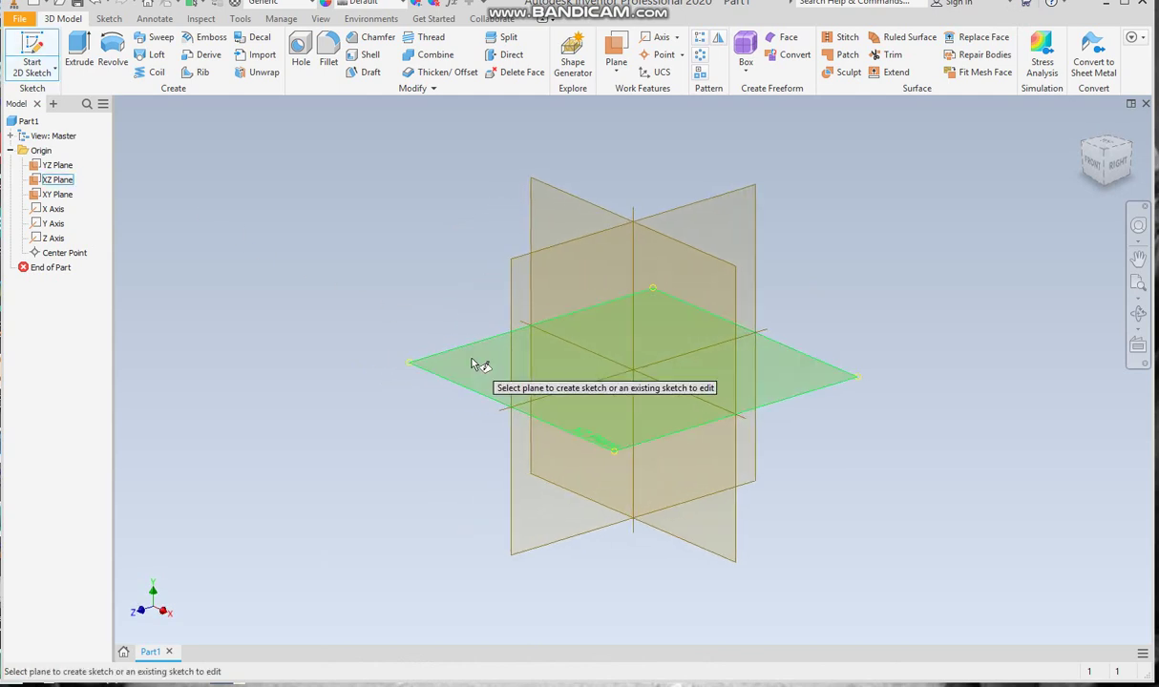
click(473, 362)
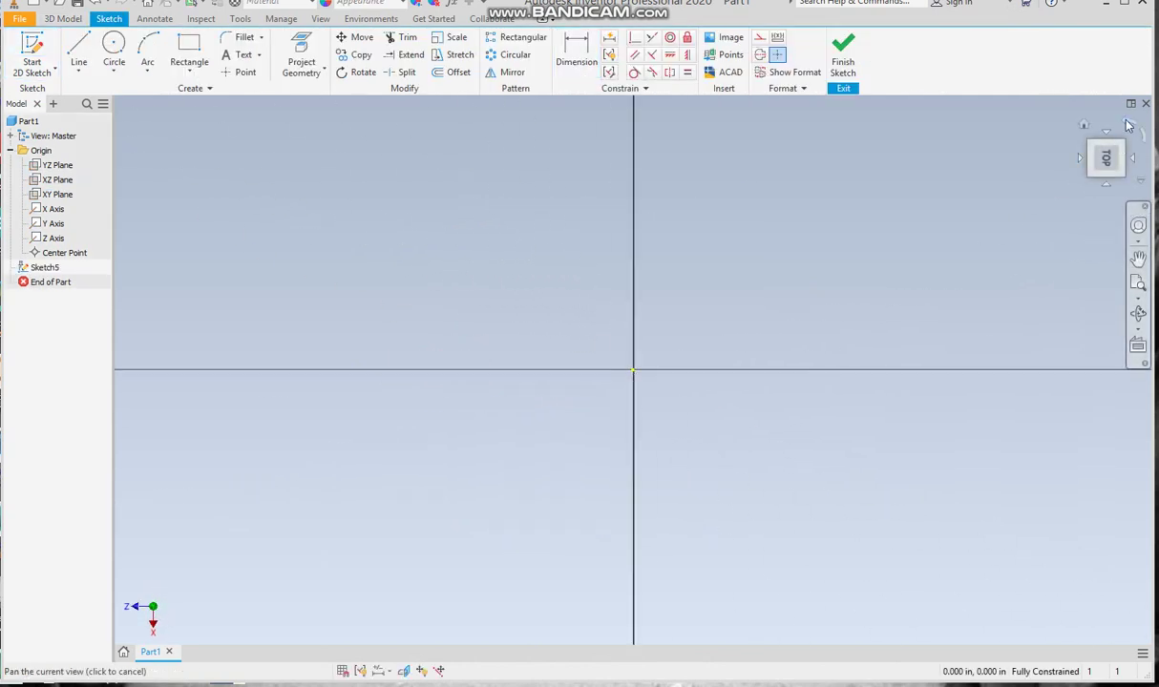
click(1127, 121)
drag(627, 388, 481, 471)
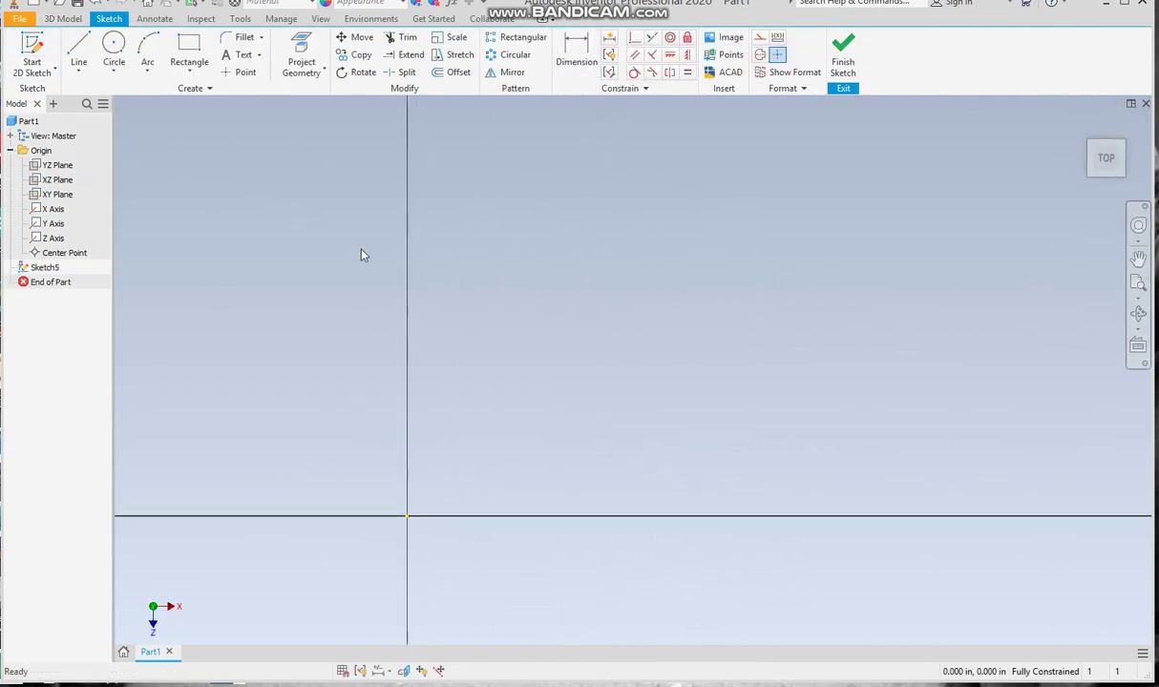
Step: Draw a horizontal 1.8 in base line from the origin and a 0.25 in vertical line up from its far end
click(78, 71)
click(90, 96)
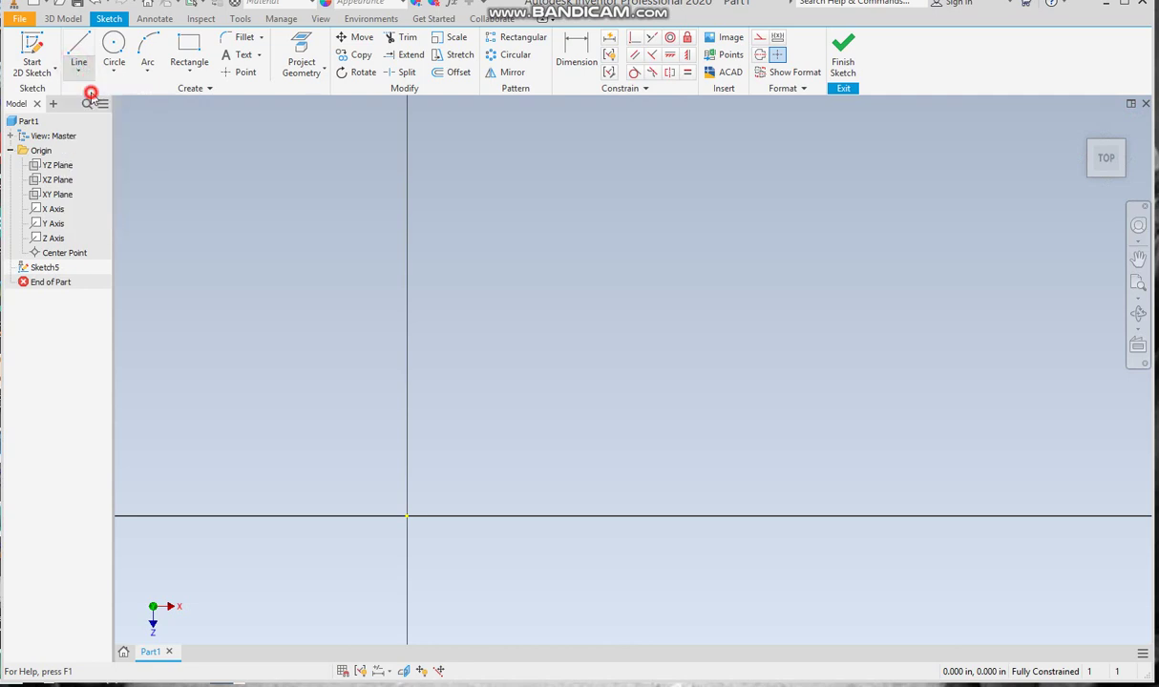
click(407, 515)
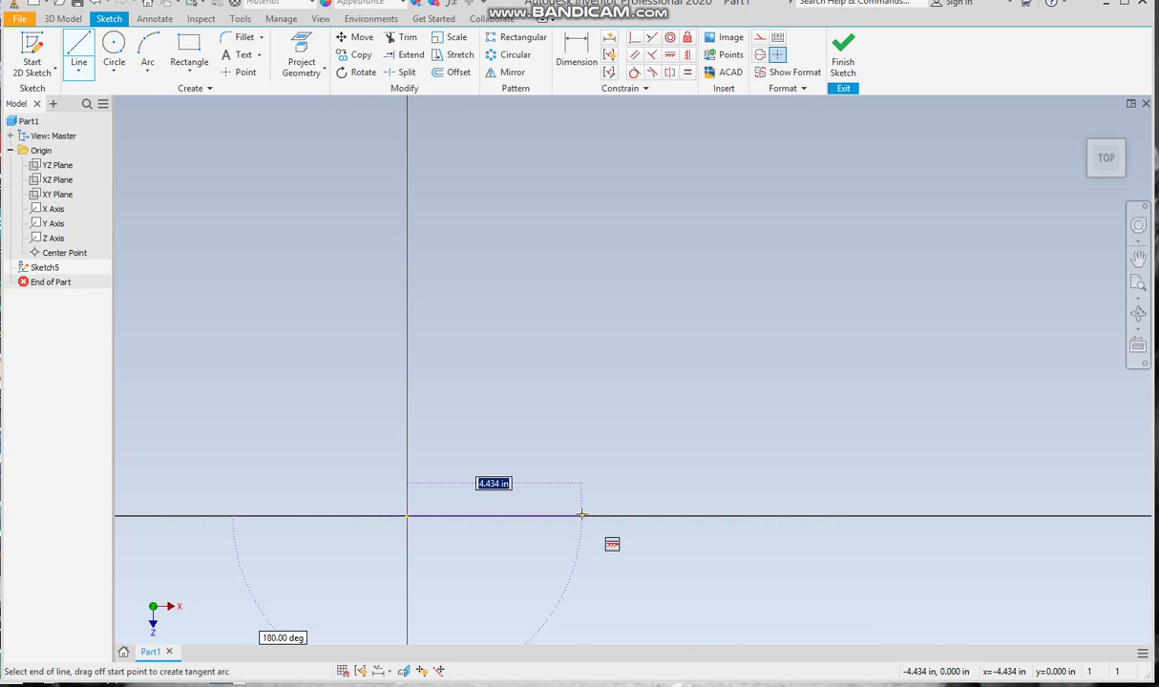
text(1.8)
key(Return)
scroll(611, 543, up, 2)
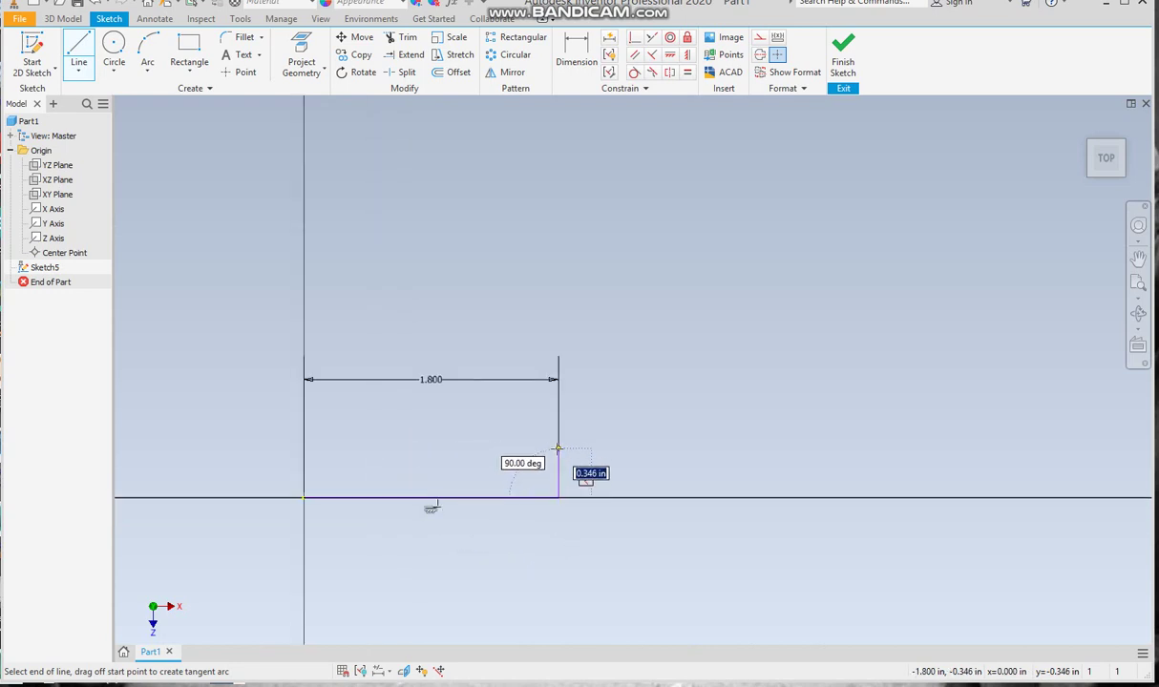
text(.2)
key(Return)
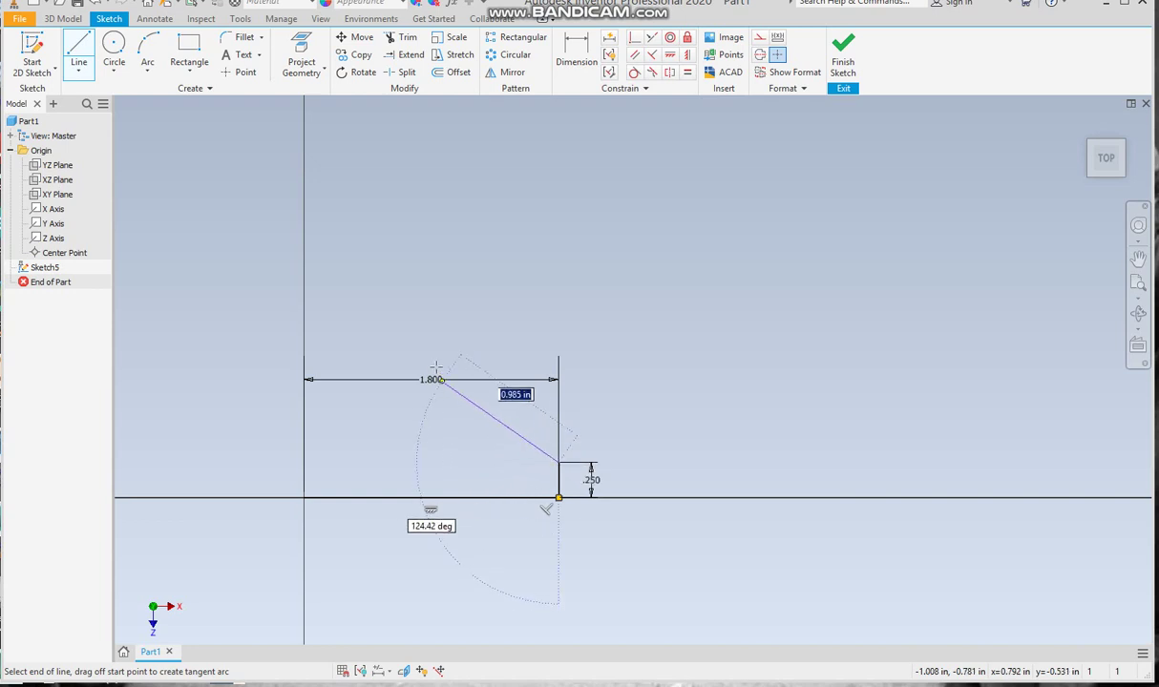
Step: Close the profile with two sloping lines meeting at a centred peak about 1 in high and a short vertical line down to the origin
click(429, 357)
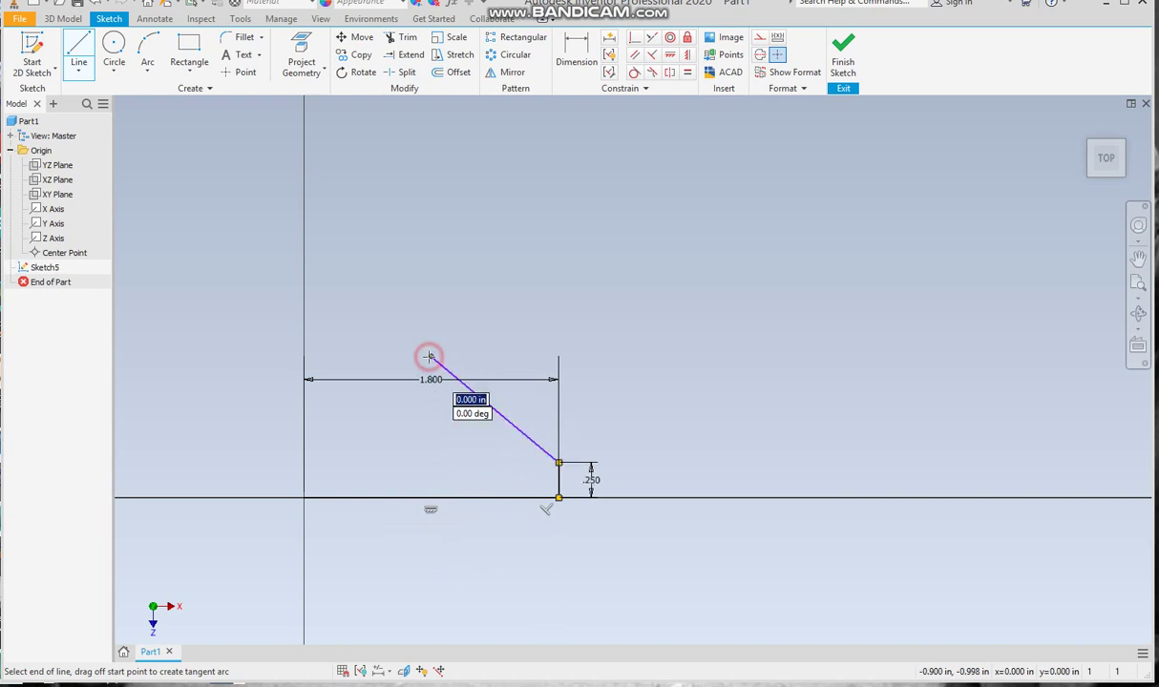
click(300, 465)
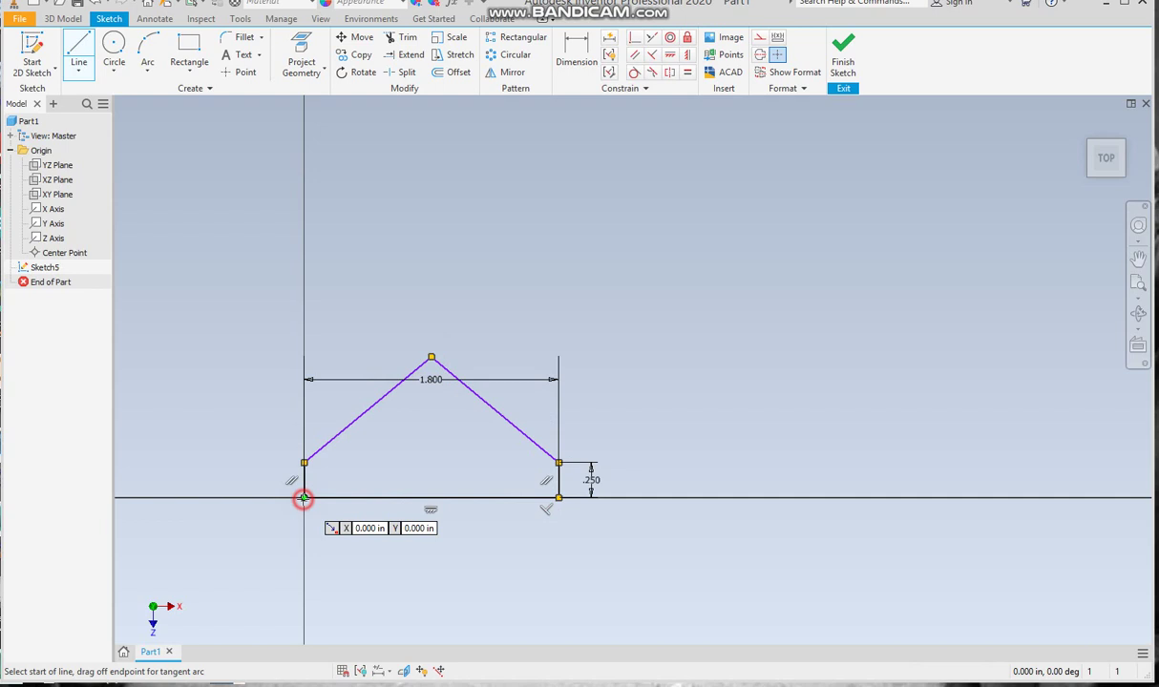
click(304, 497)
right_click(304, 498)
click(361, 498)
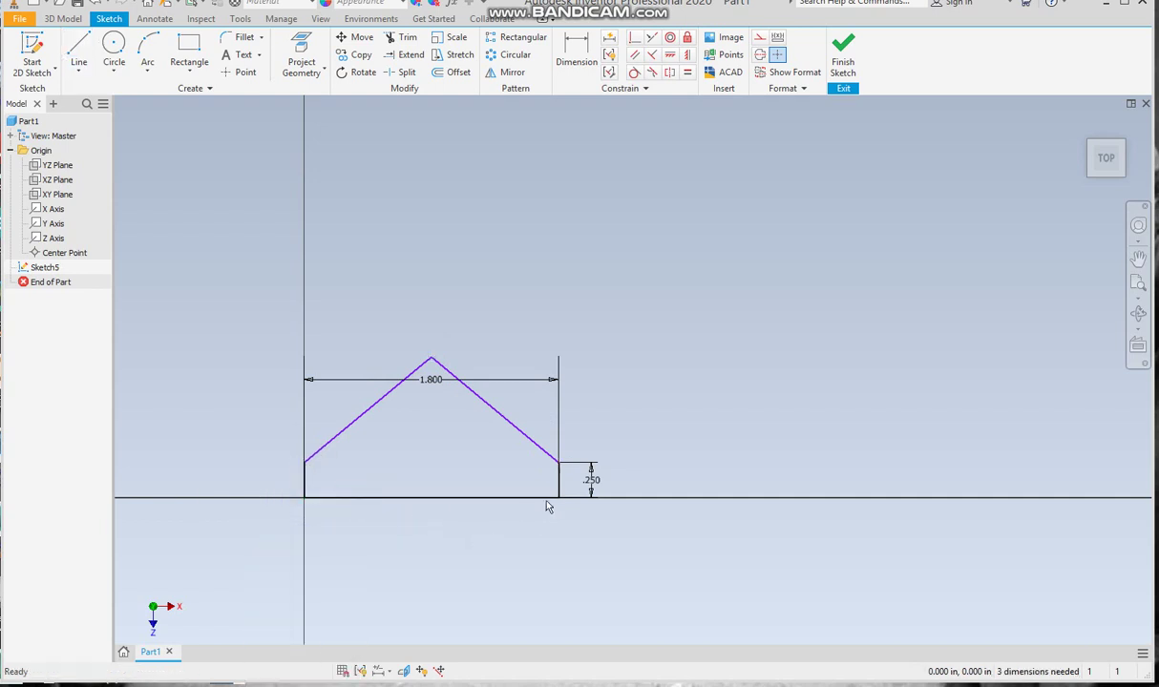
Step: Dimension the short vertical edge at the origin to 0.25 in
click(575, 52)
click(305, 479)
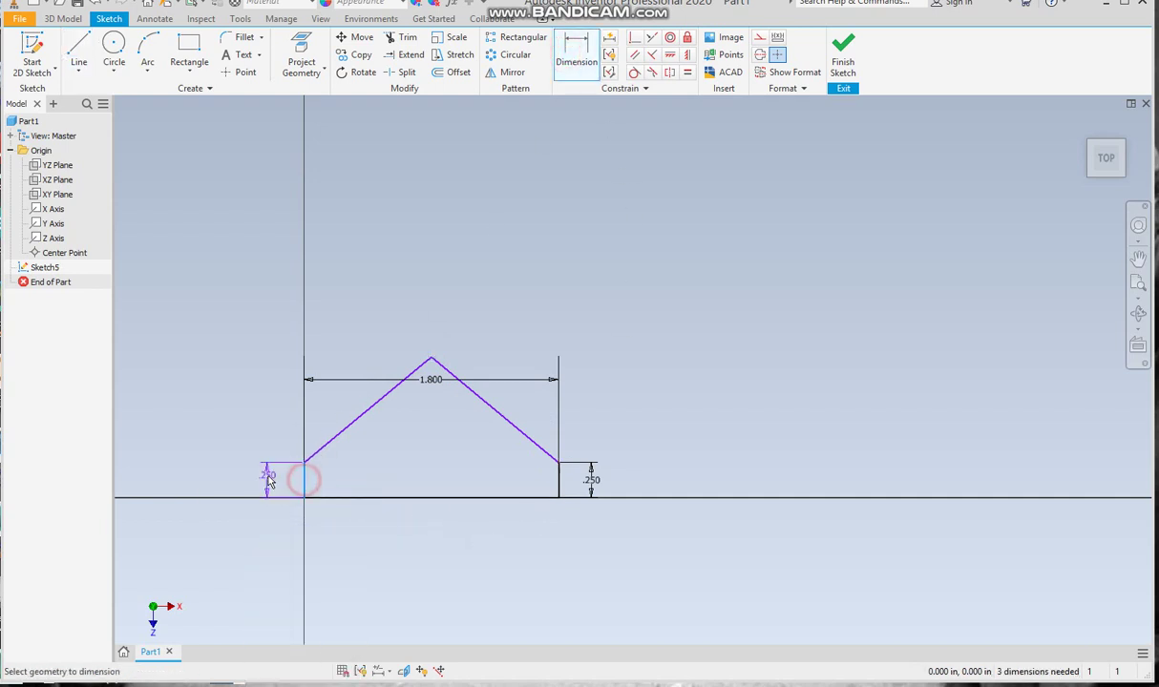
click(269, 474)
text(.25)
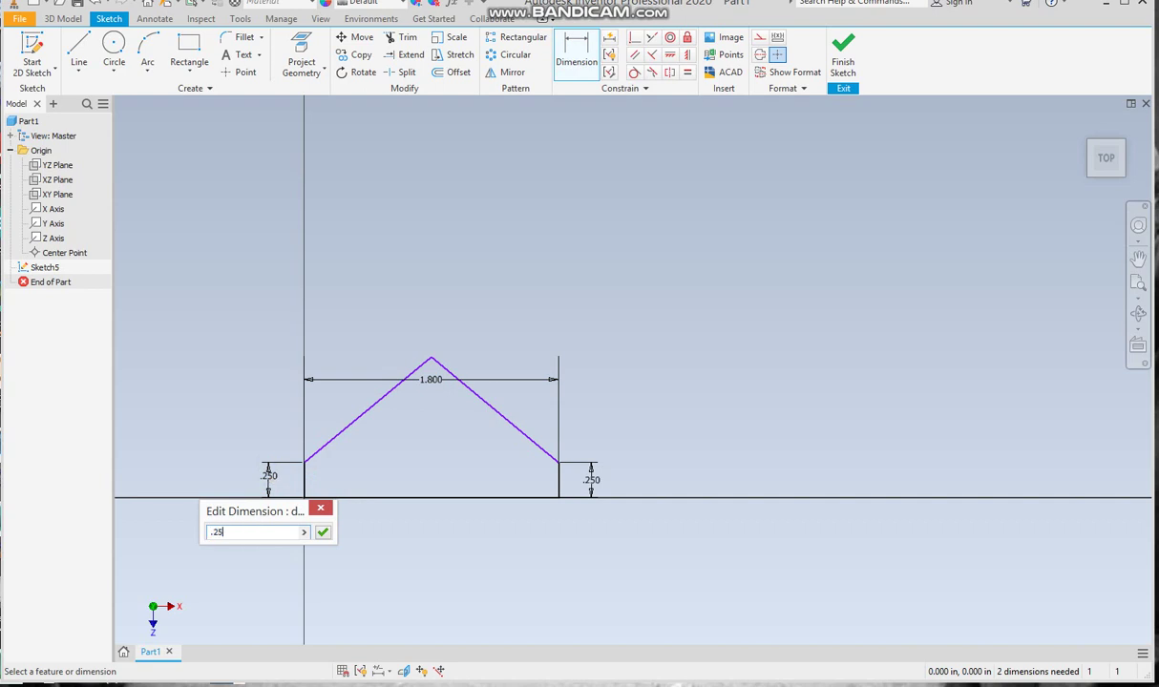
key(Return)
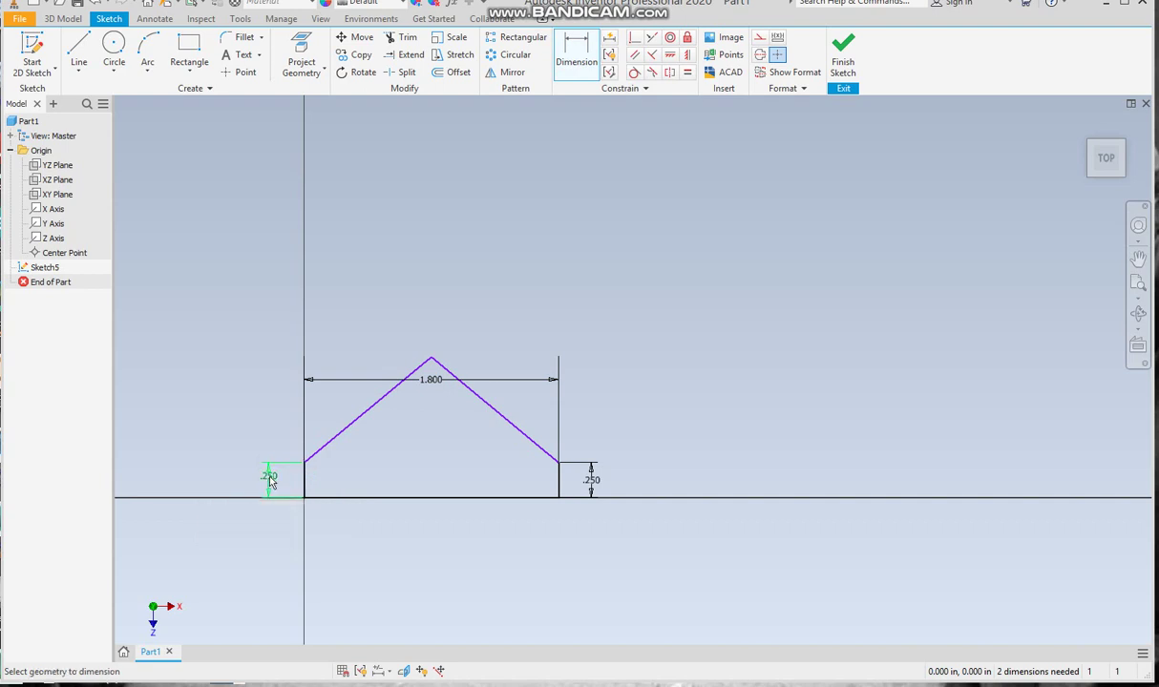
click(591, 483)
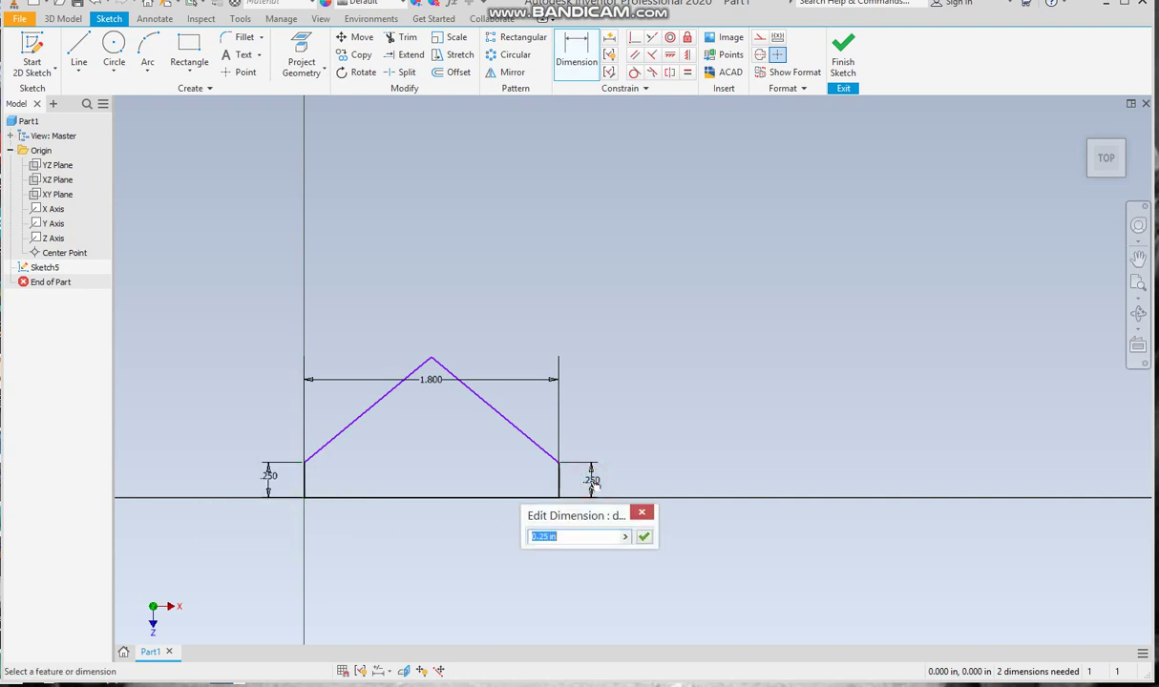
right_click(460, 440)
click(514, 440)
click(433, 383)
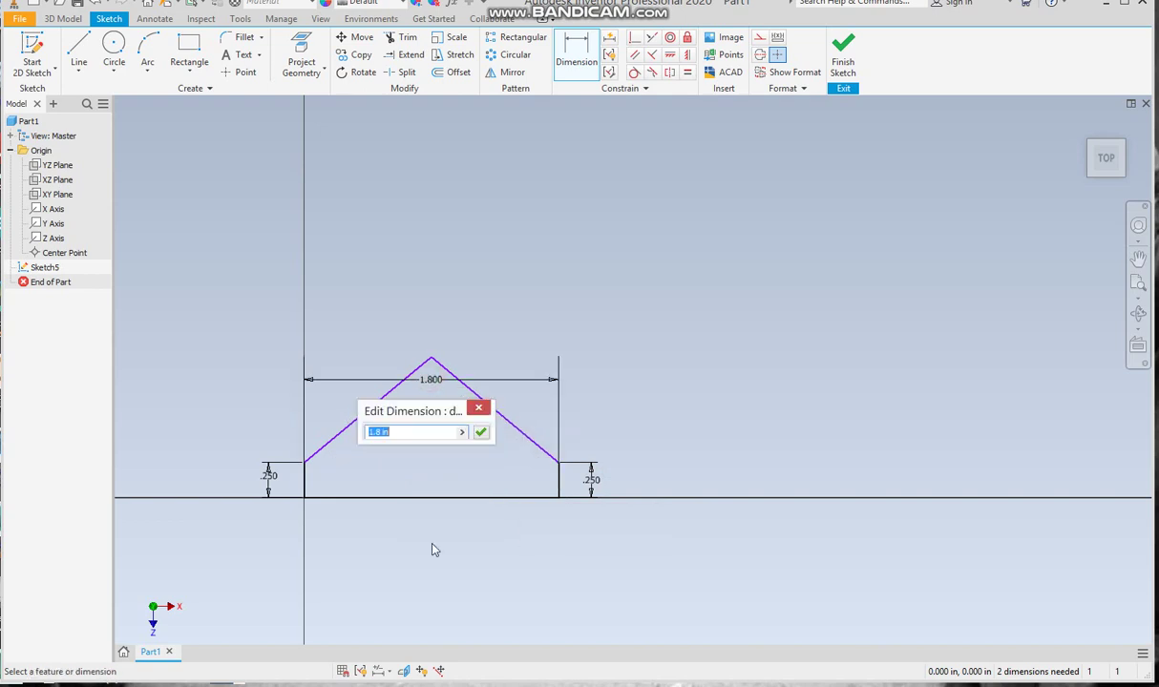
right_click(466, 442)
click(499, 441)
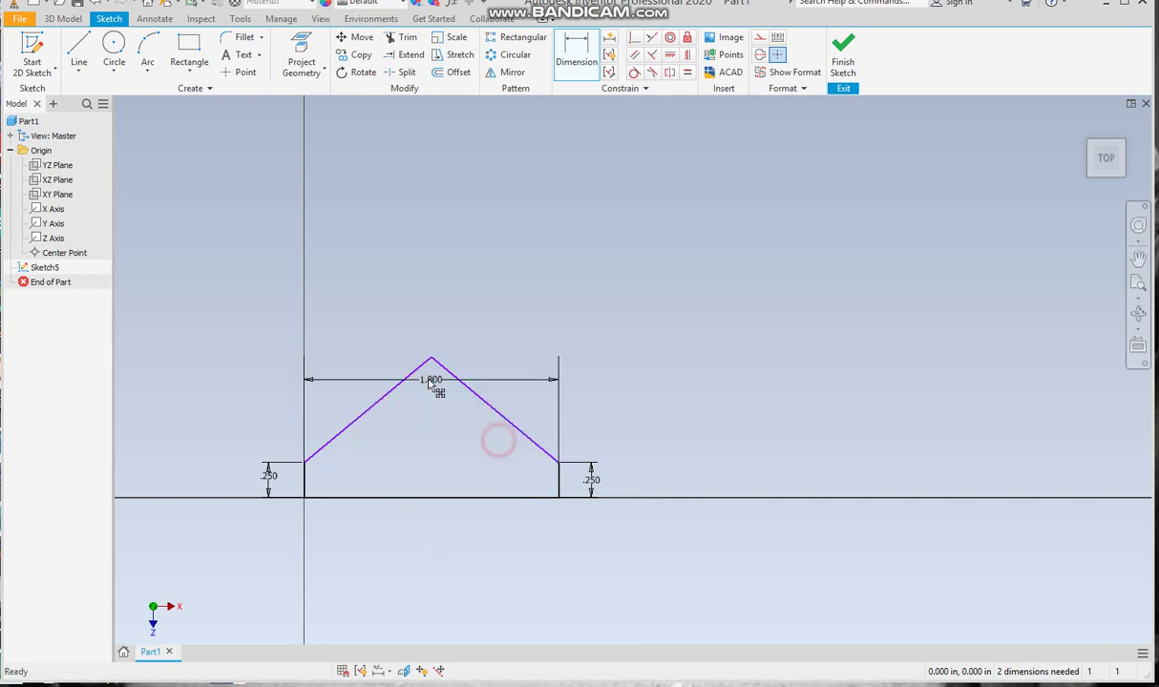
Step: Move the base line's 1.800 dimension below the profile
drag(431, 382, 442, 563)
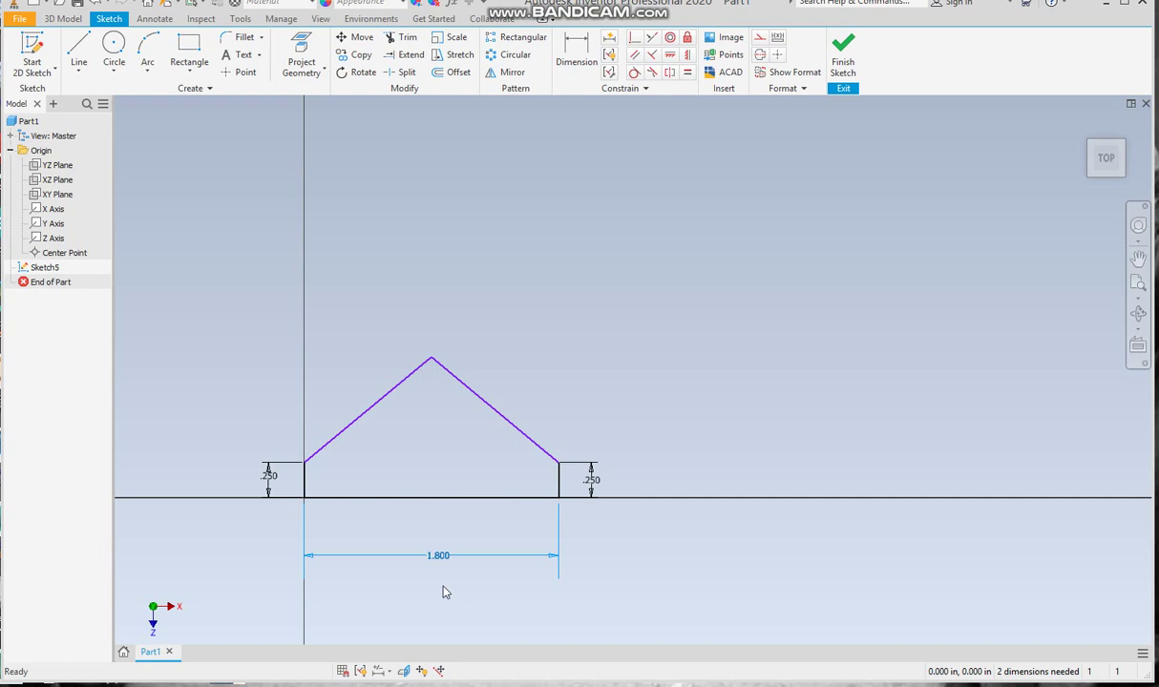
right_click(441, 591)
key(Escape)
Step: Dimension the vertical distance between the peak and the base line as 1.0 in
click(576, 52)
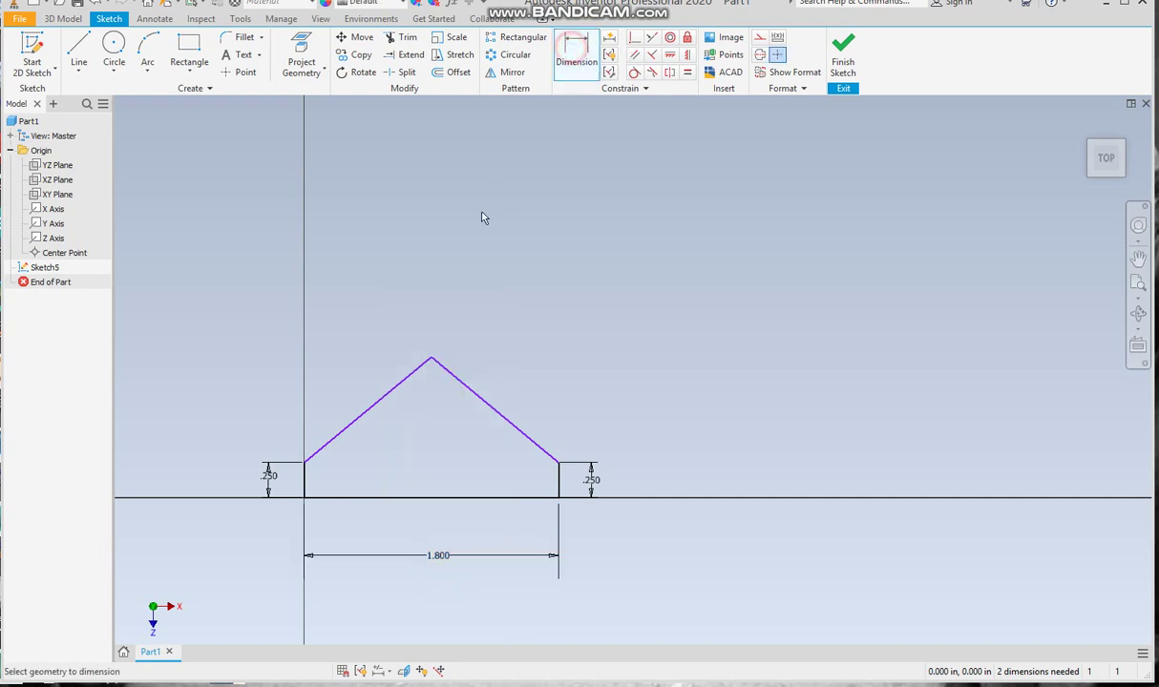
click(432, 360)
click(417, 497)
click(640, 437)
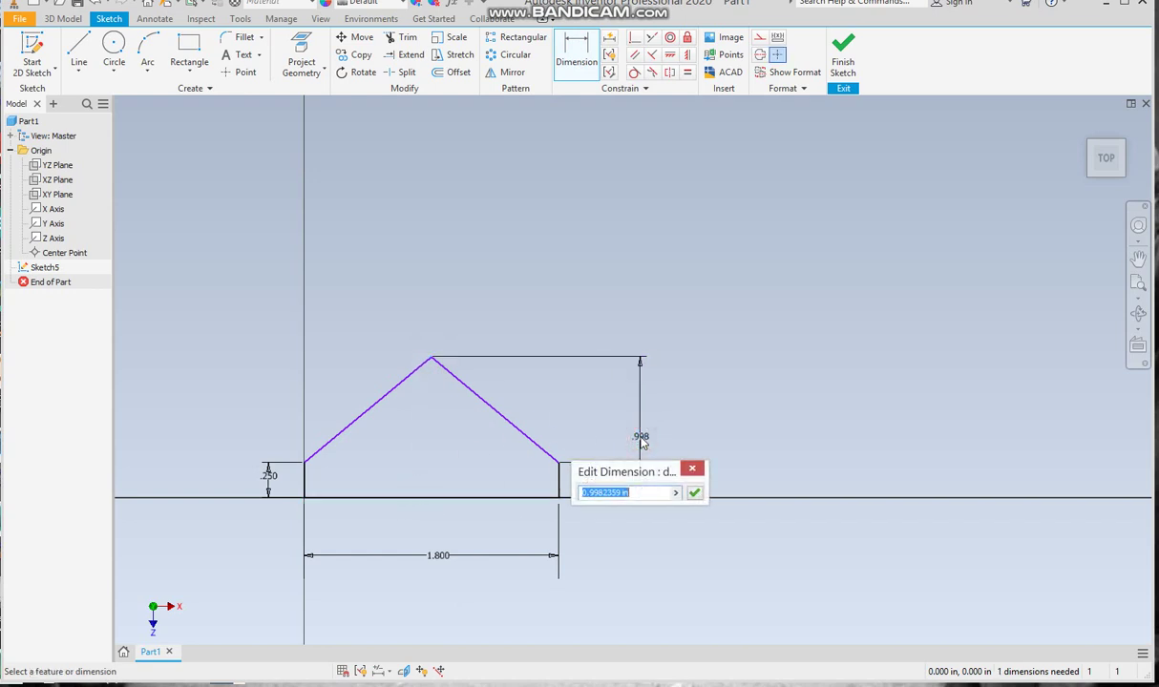
text(1.0)
key(Return)
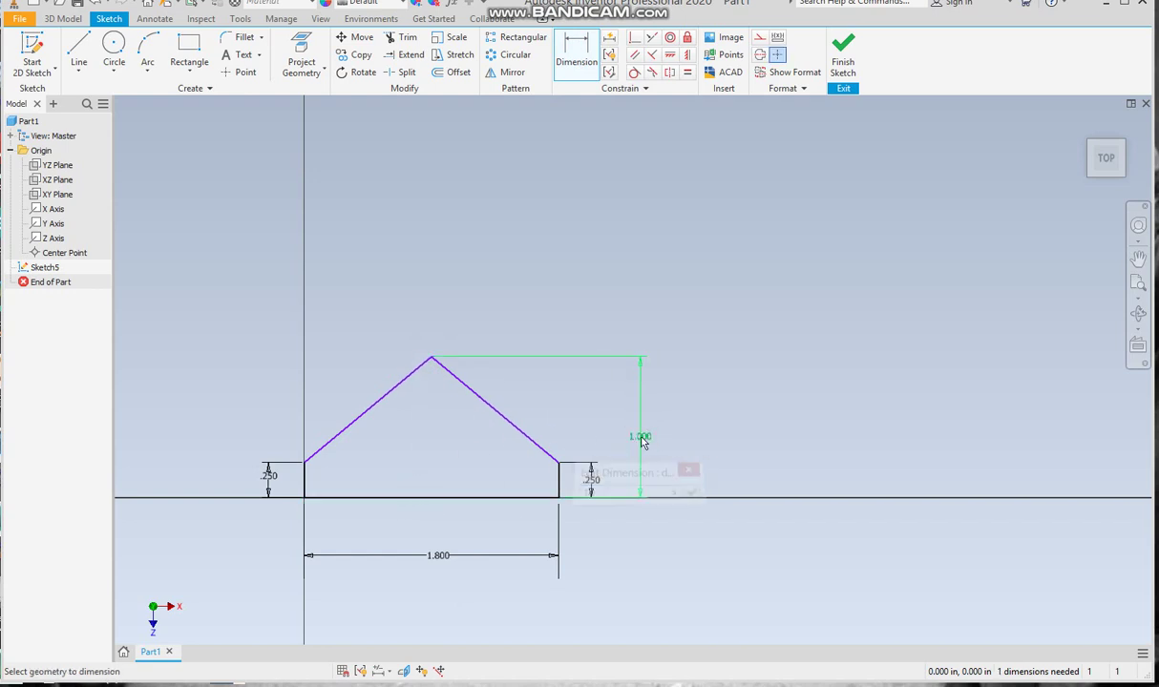
Step: Dimension the peak 0.9 in horizontally from the vertical edge at the origin, and finish the sketch
click(431, 359)
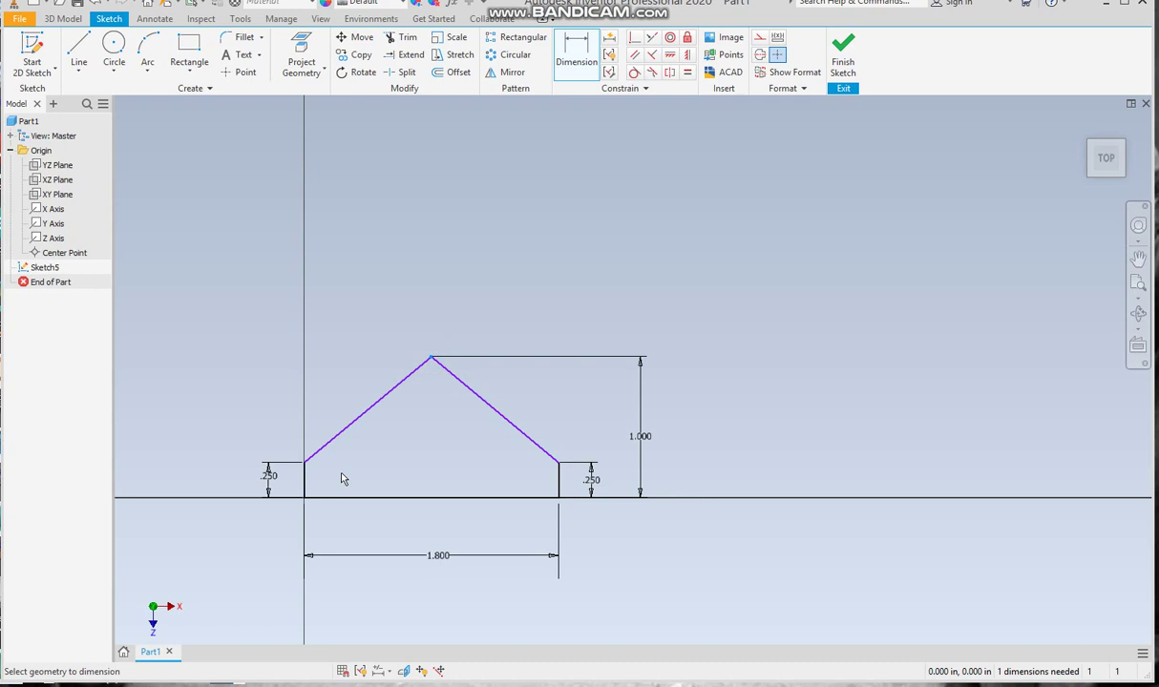
click(306, 485)
click(365, 480)
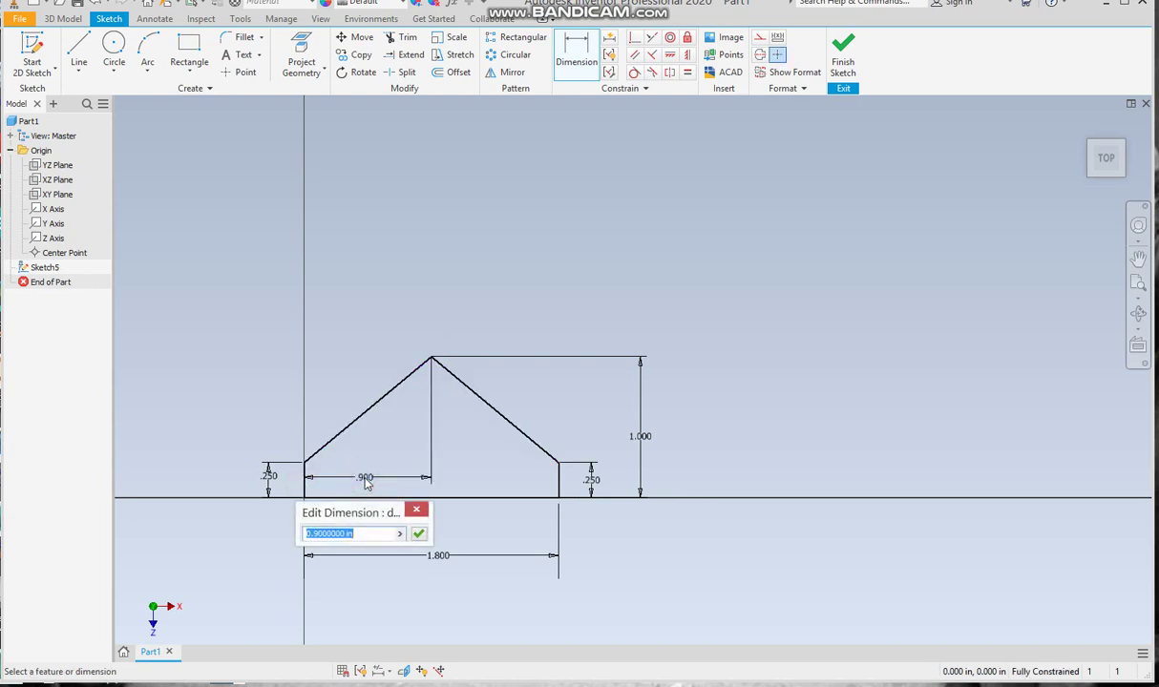
click(419, 535)
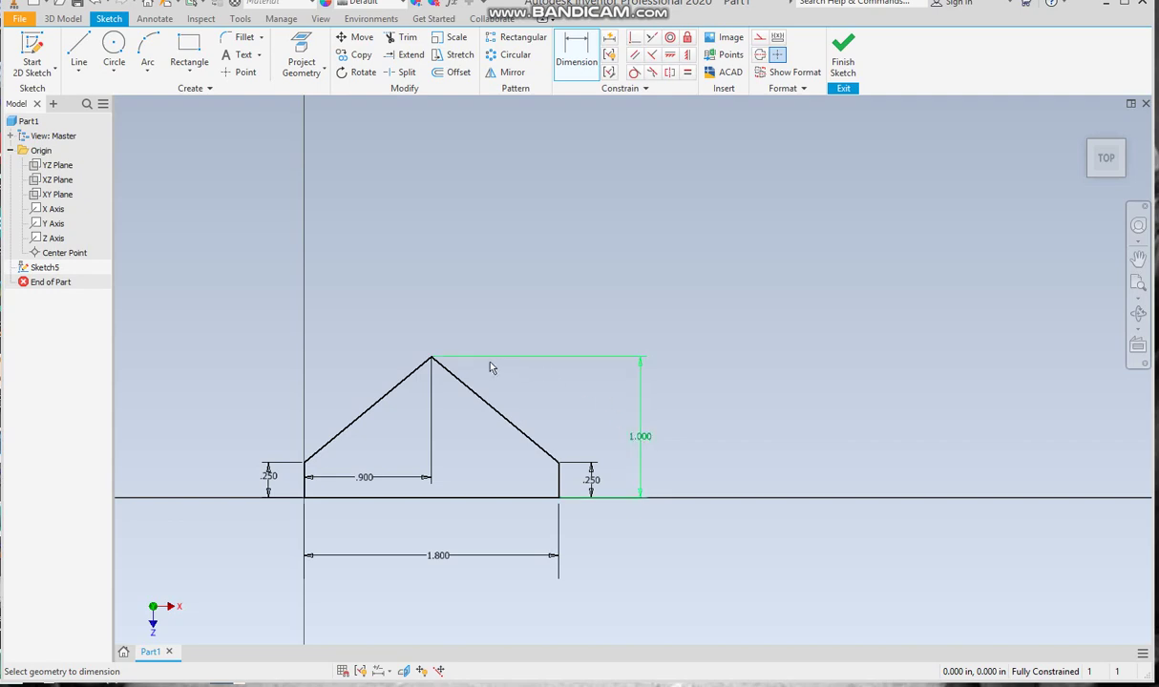
click(841, 62)
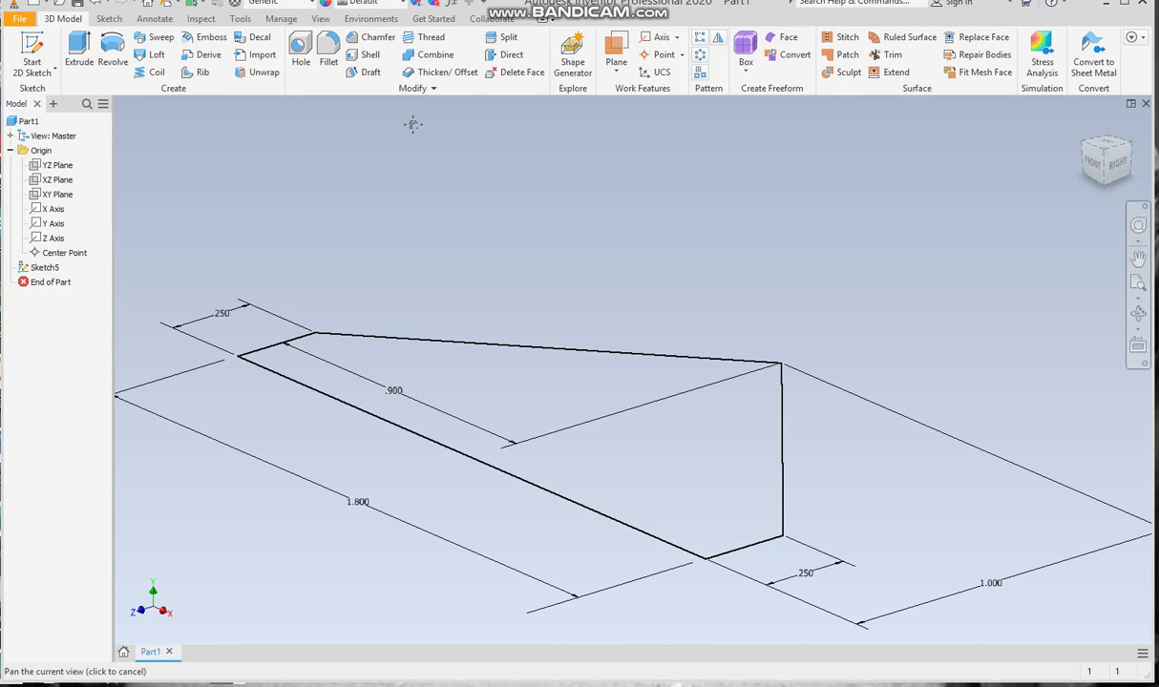
Step: Create a work plane offset above the XZ plane
click(615, 57)
click(634, 132)
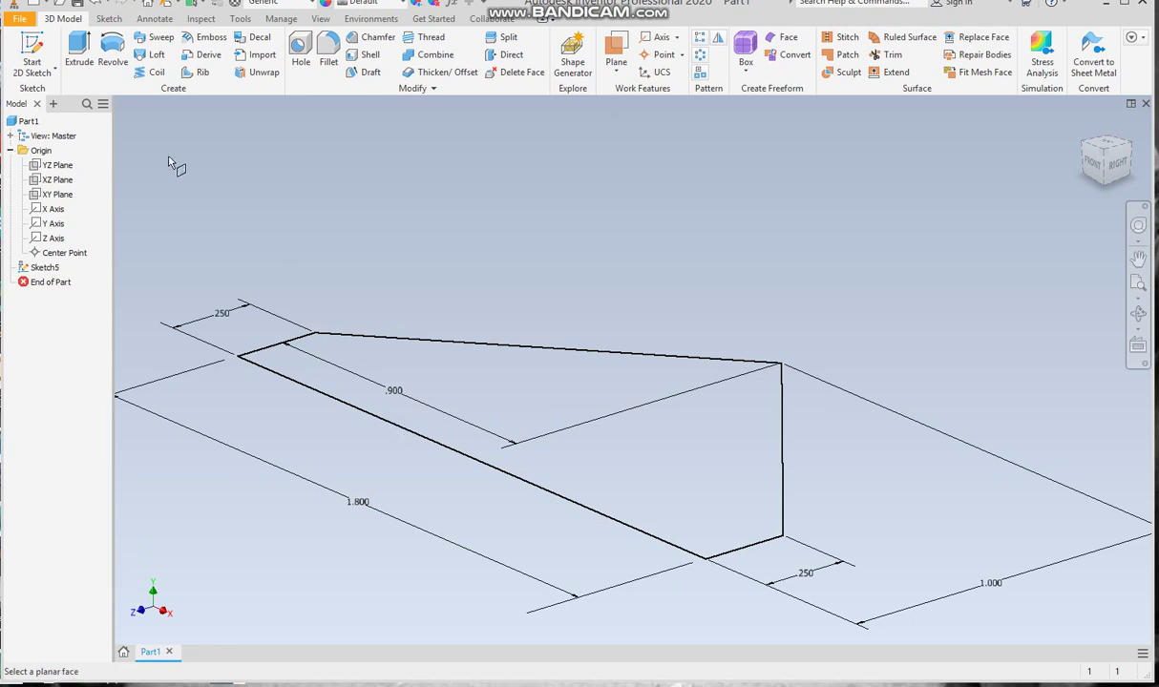
click(10, 151)
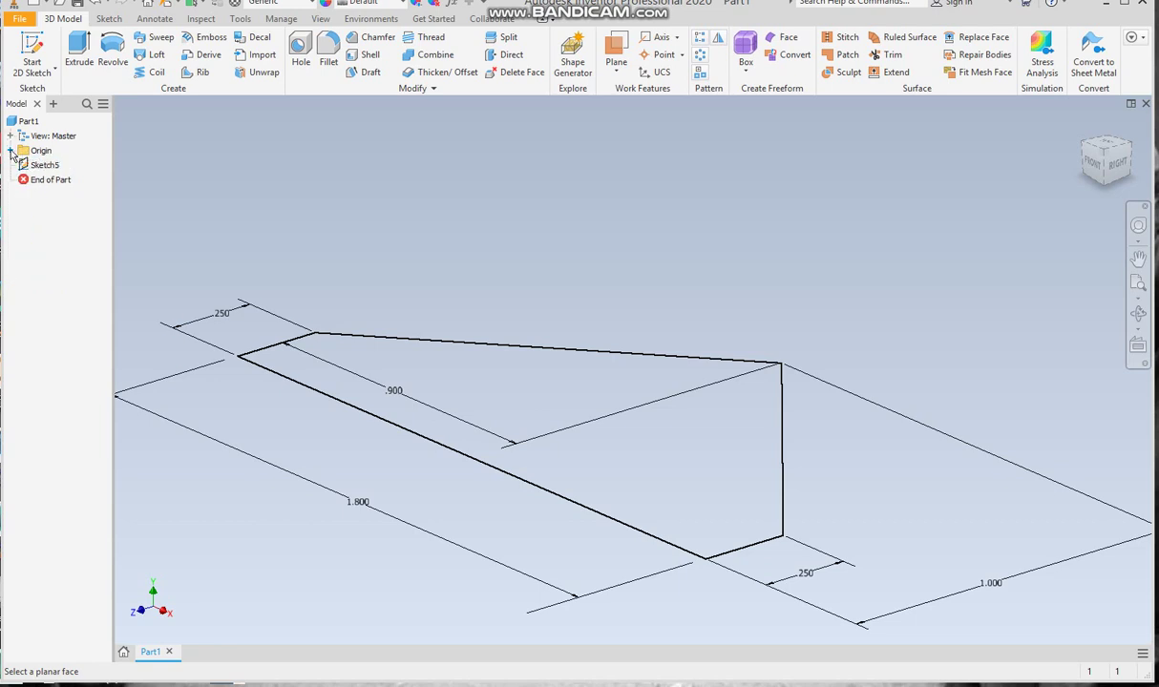
click(11, 151)
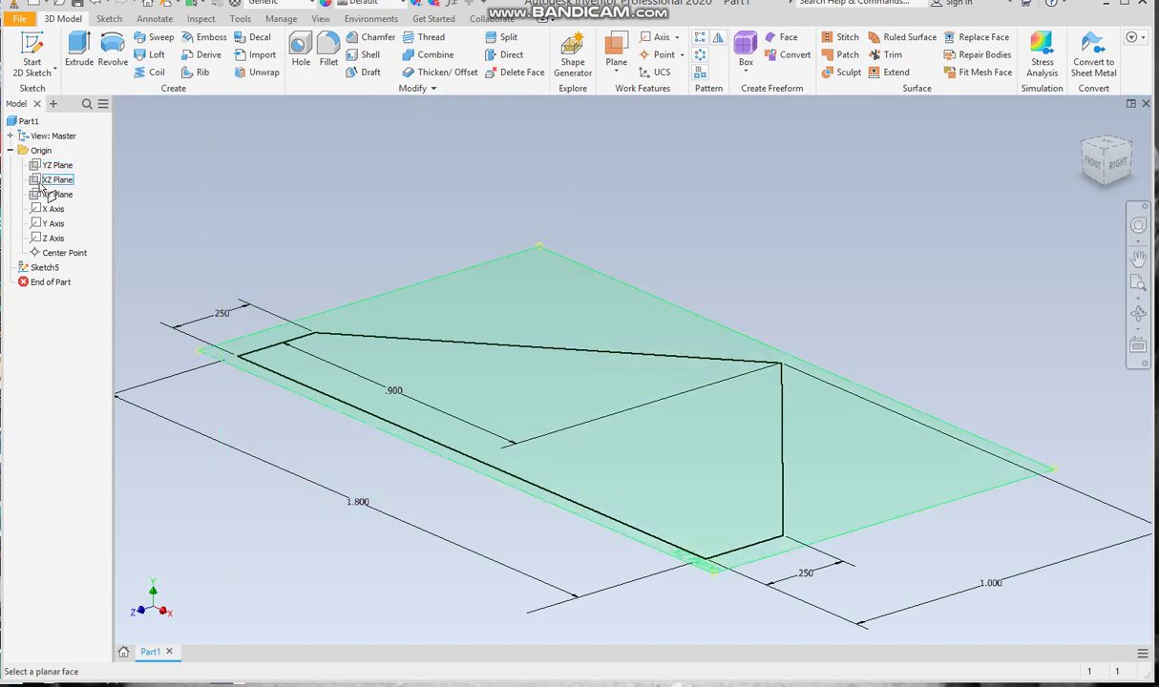
click(48, 180)
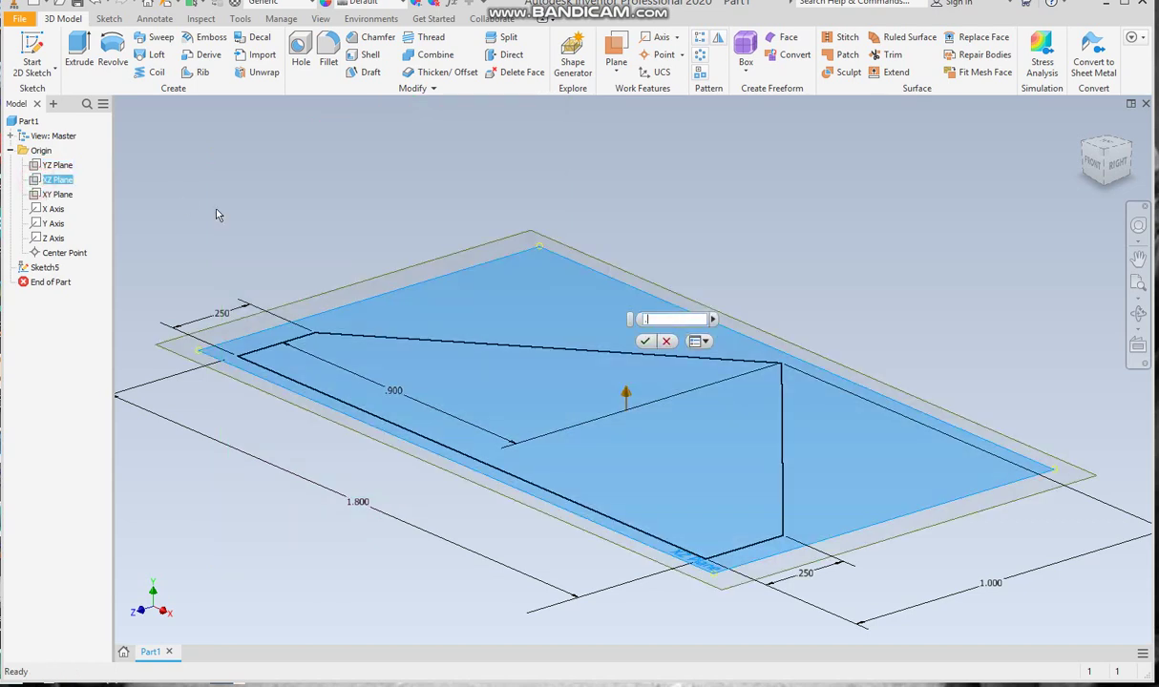
scroll(216, 215, down, 3)
key(Return)
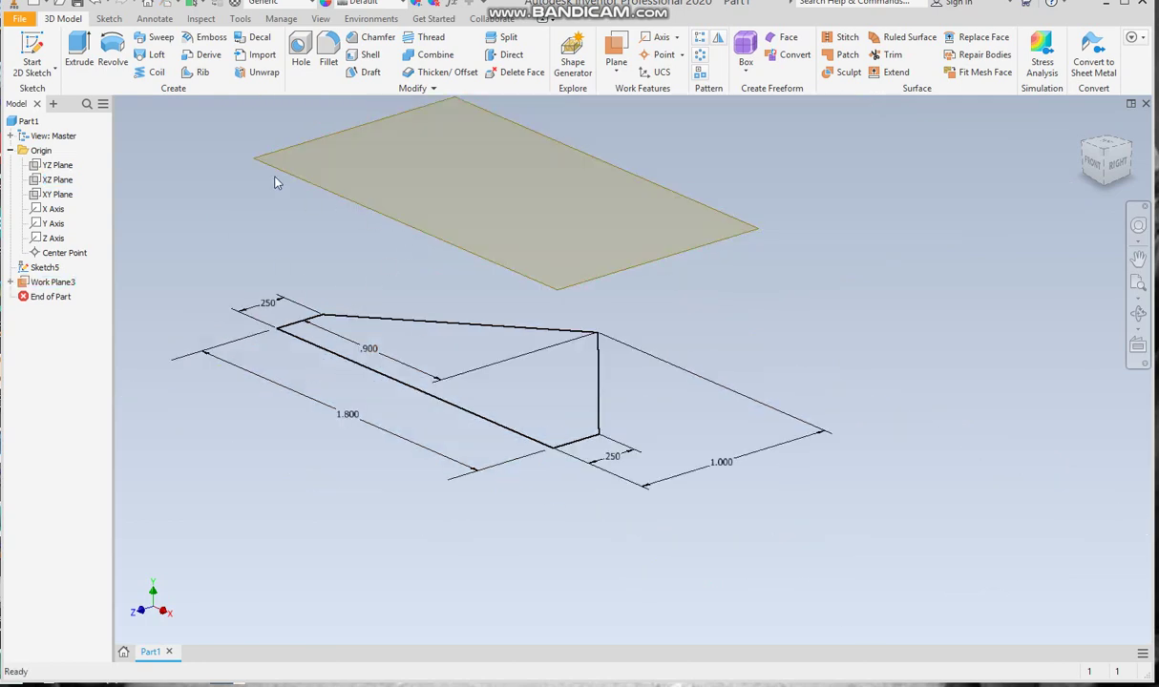
Step: Start a 2D sketch on the new offset work plane and orient the view with the X axis horizontal
click(316, 166)
click(318, 156)
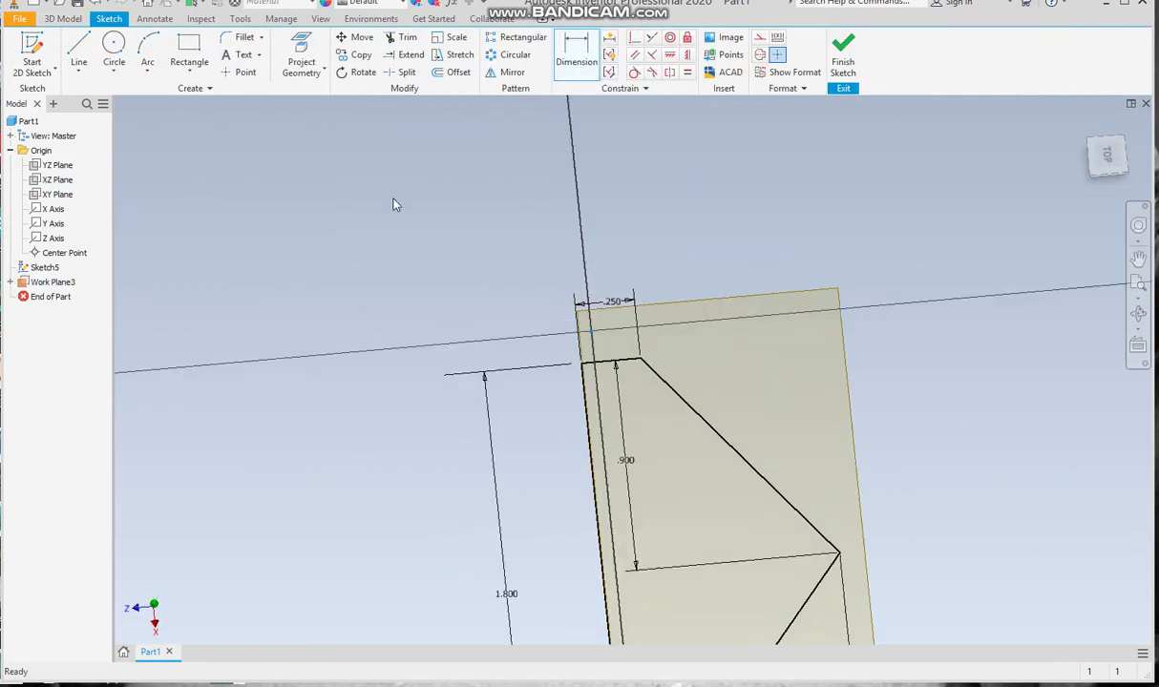
click(1134, 123)
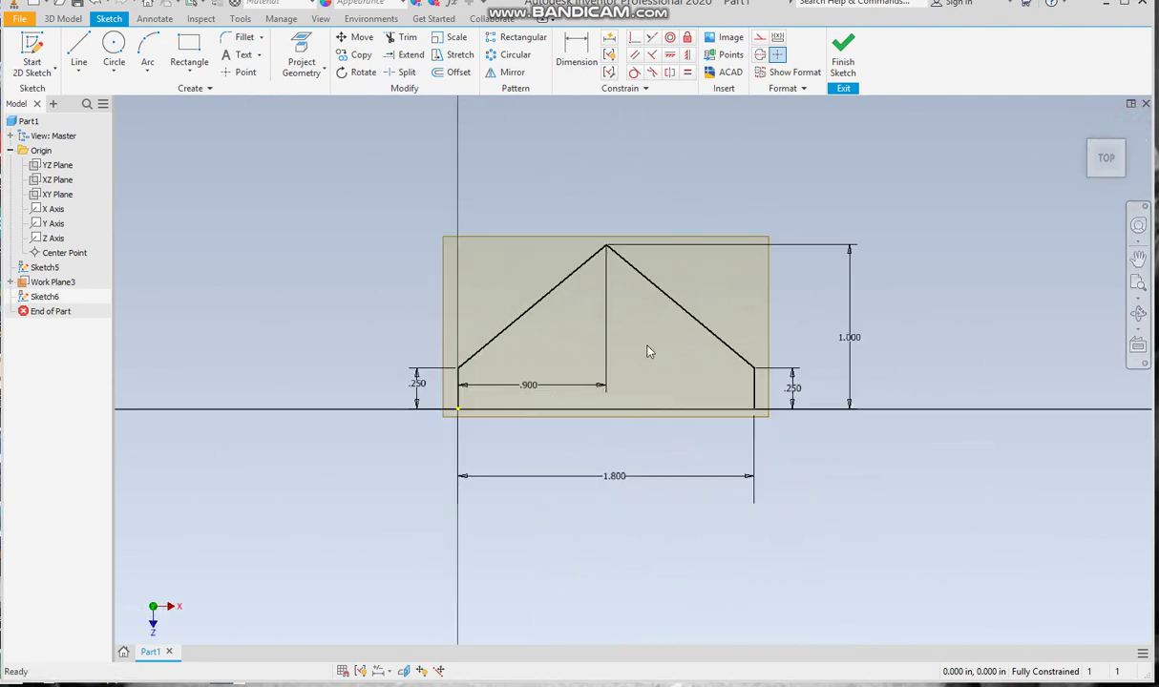
Step: Project the base profile's two sloping lines and two short vertical edges into the new sketch
click(299, 50)
click(362, 329)
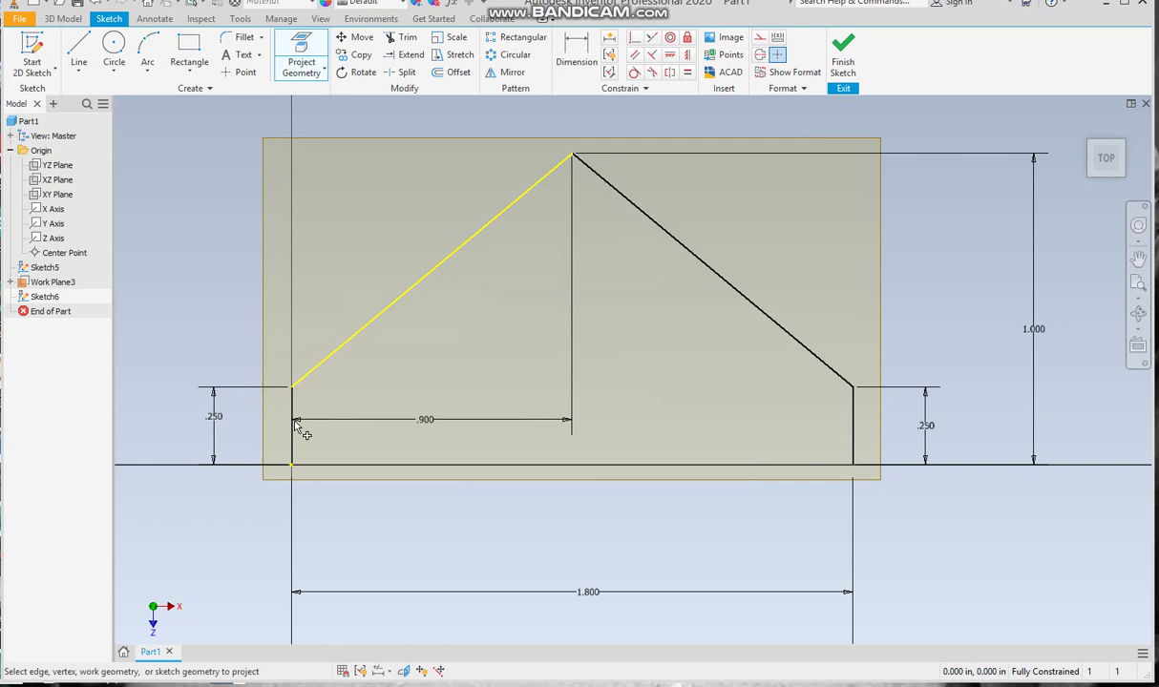
click(292, 420)
click(668, 238)
click(853, 420)
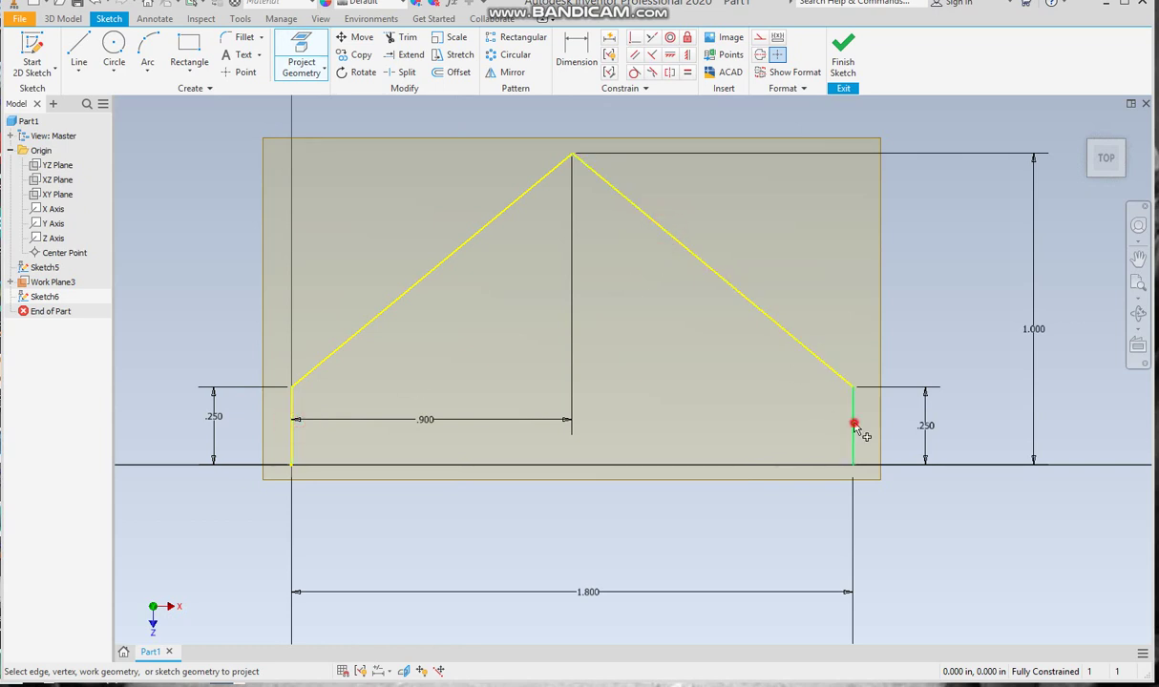
Step: Project the long base edge into the sketch and draw a 1.2 in line along it as the inner profile's base
click(807, 465)
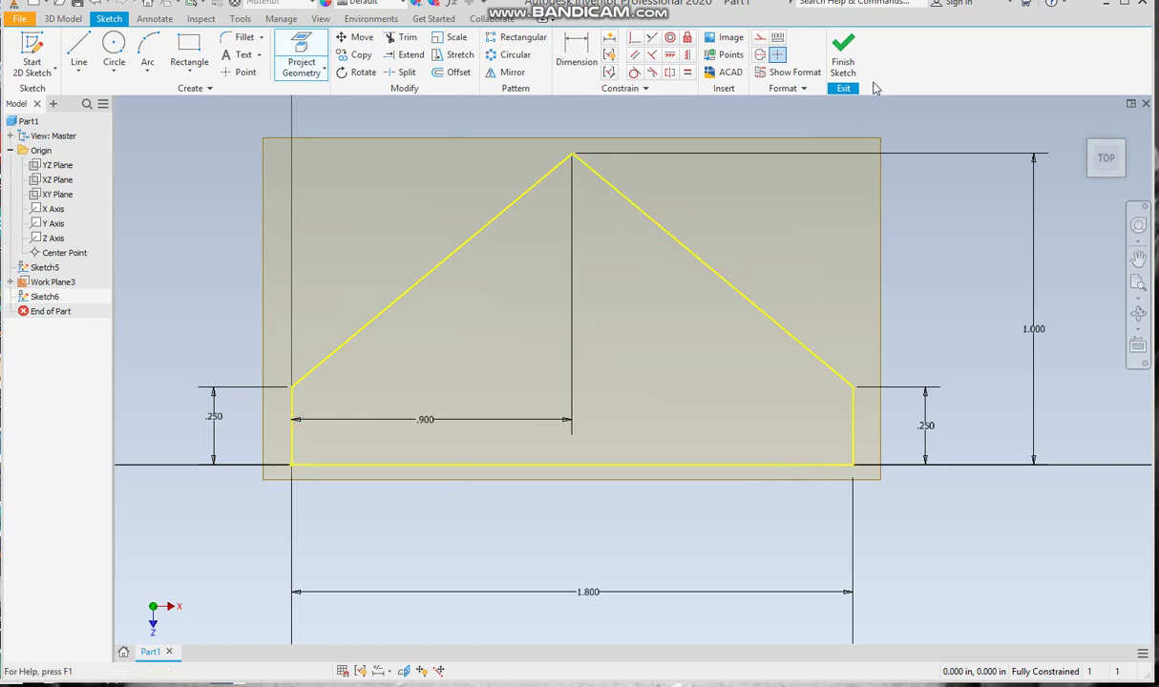
click(78, 70)
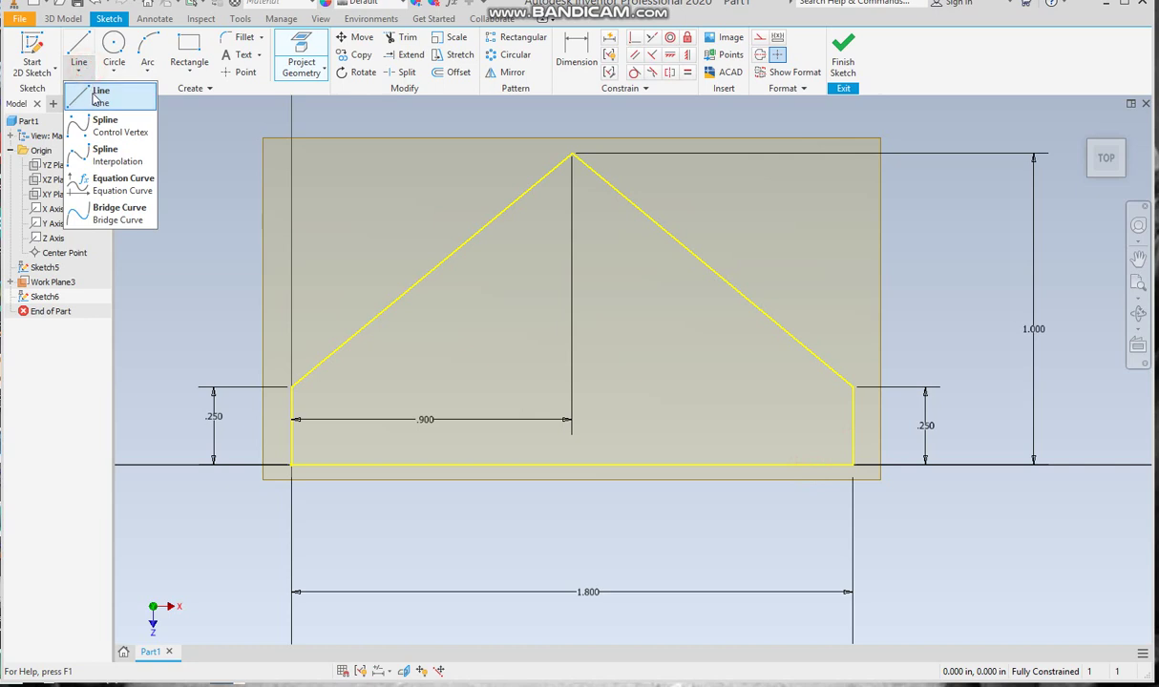
click(101, 95)
click(420, 466)
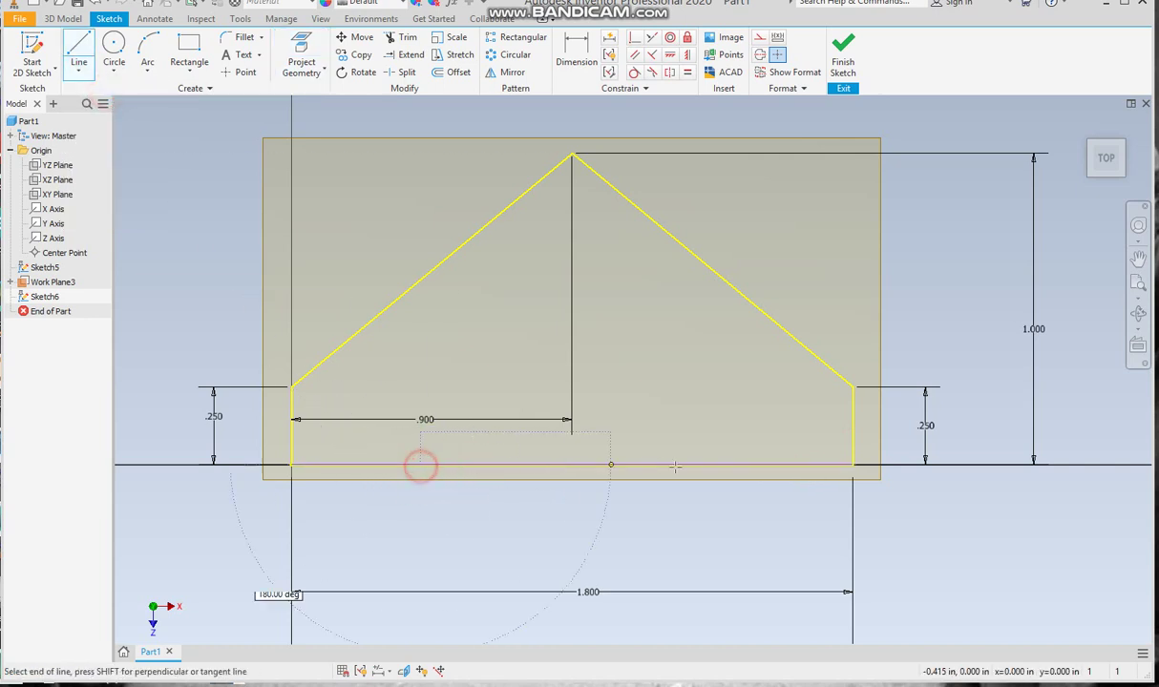
text(1.)
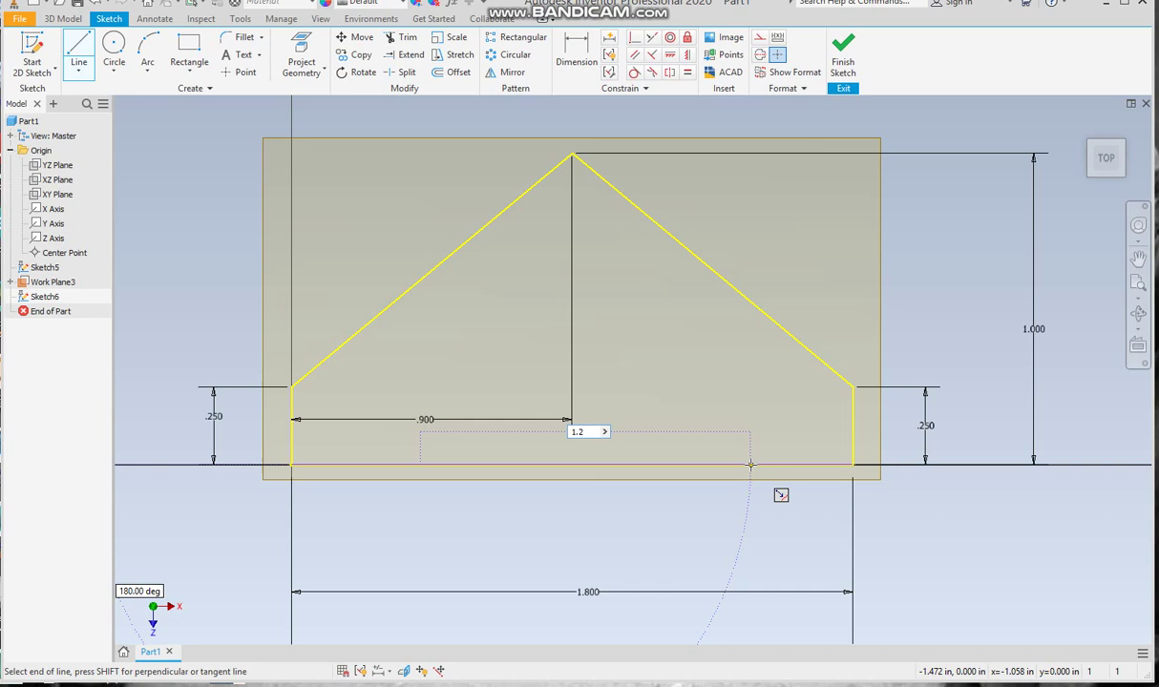
text(2)
key(Return)
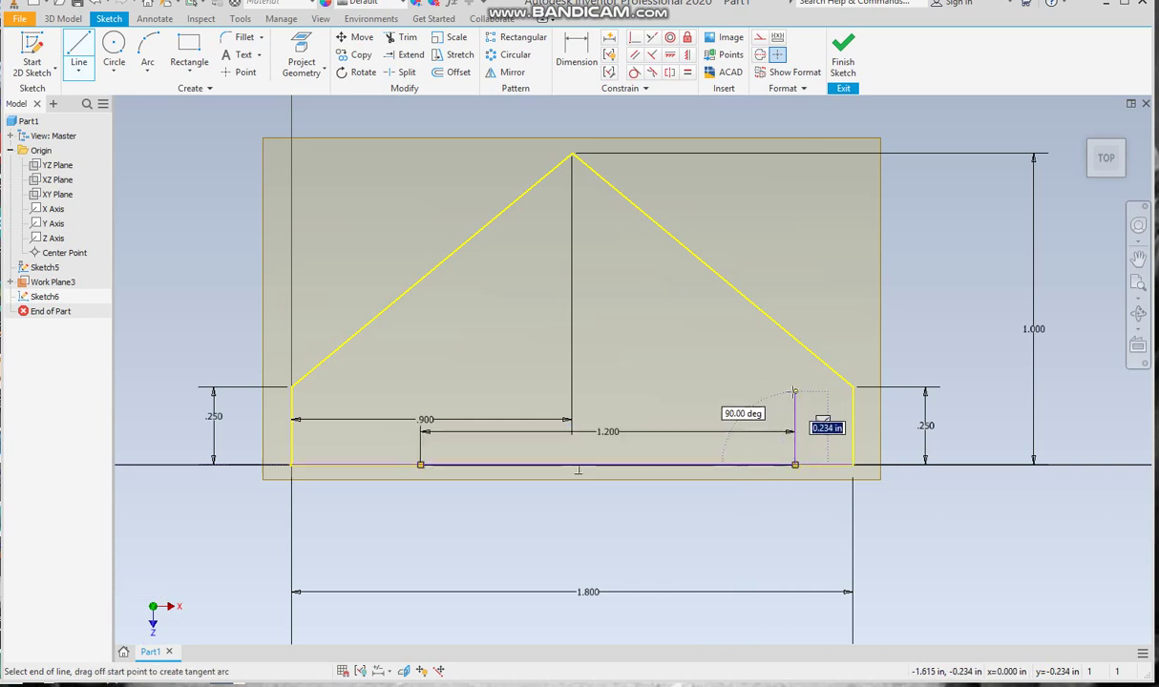
Step: Close the inner profile with two vertical edges about 0.25 in high and two sloping lines meeting at a peak about 0.625 in above the base
click(794, 387)
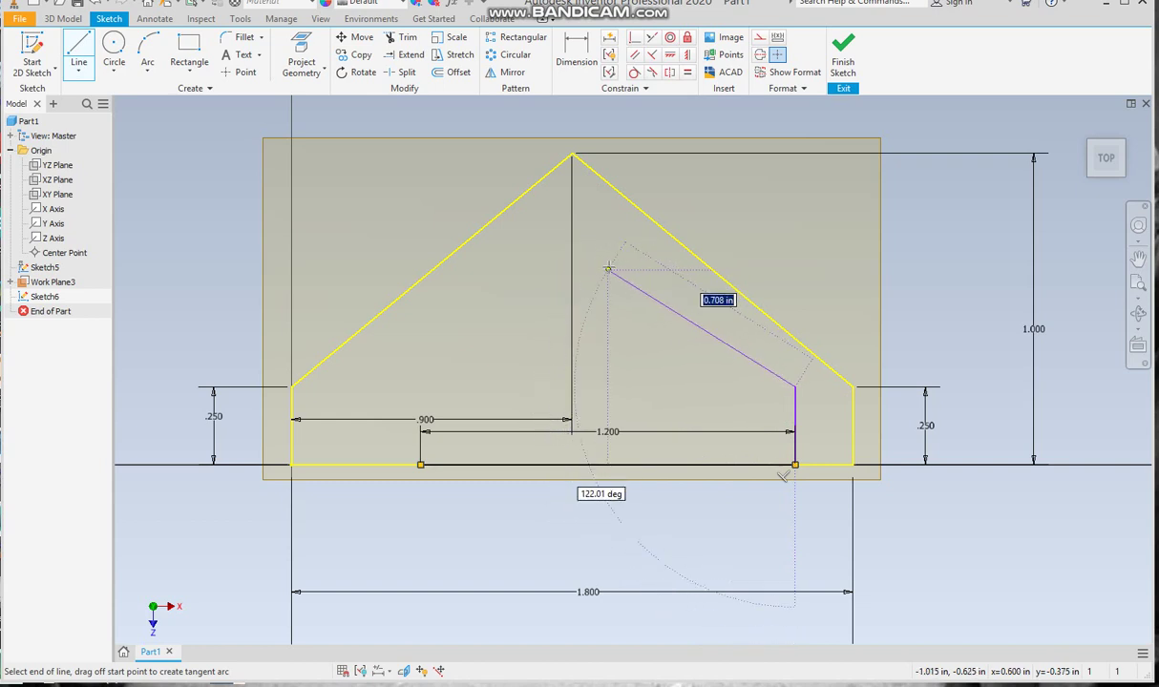
click(608, 270)
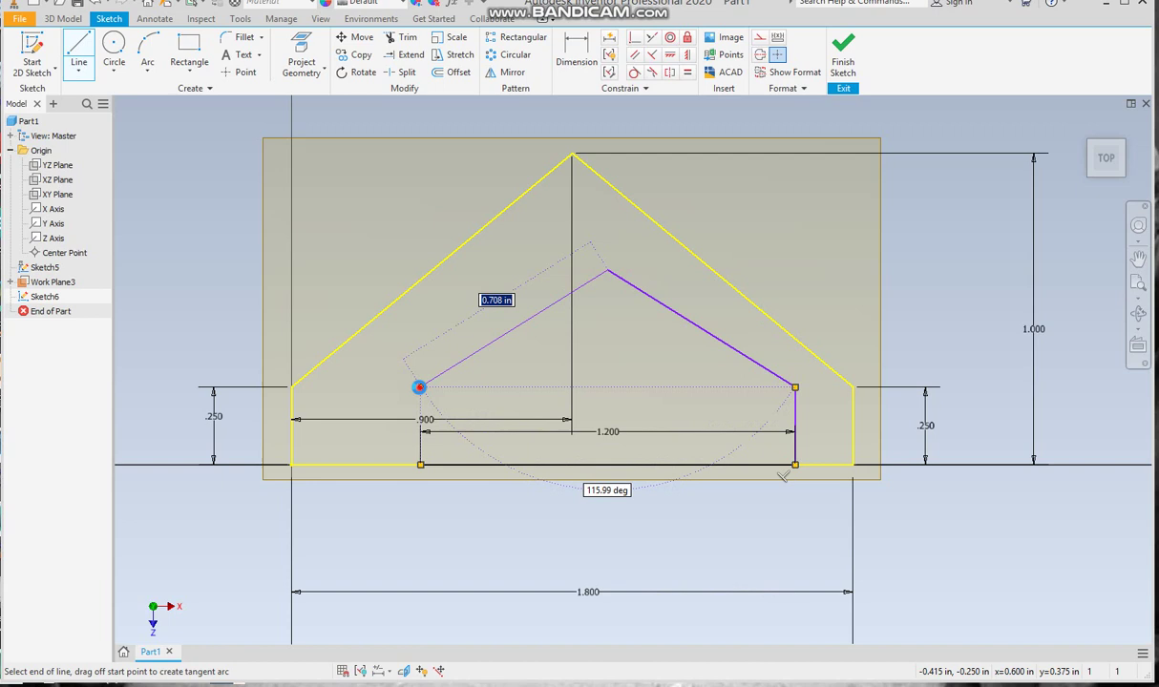
click(420, 387)
click(420, 465)
right_click(420, 466)
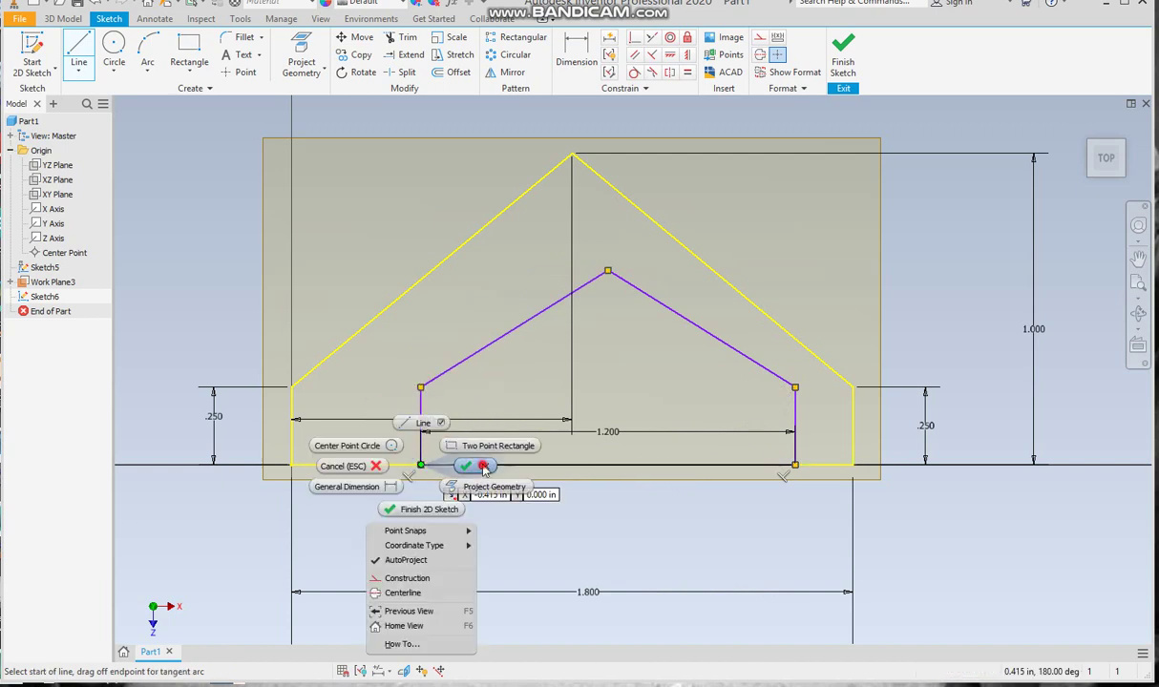
click(458, 447)
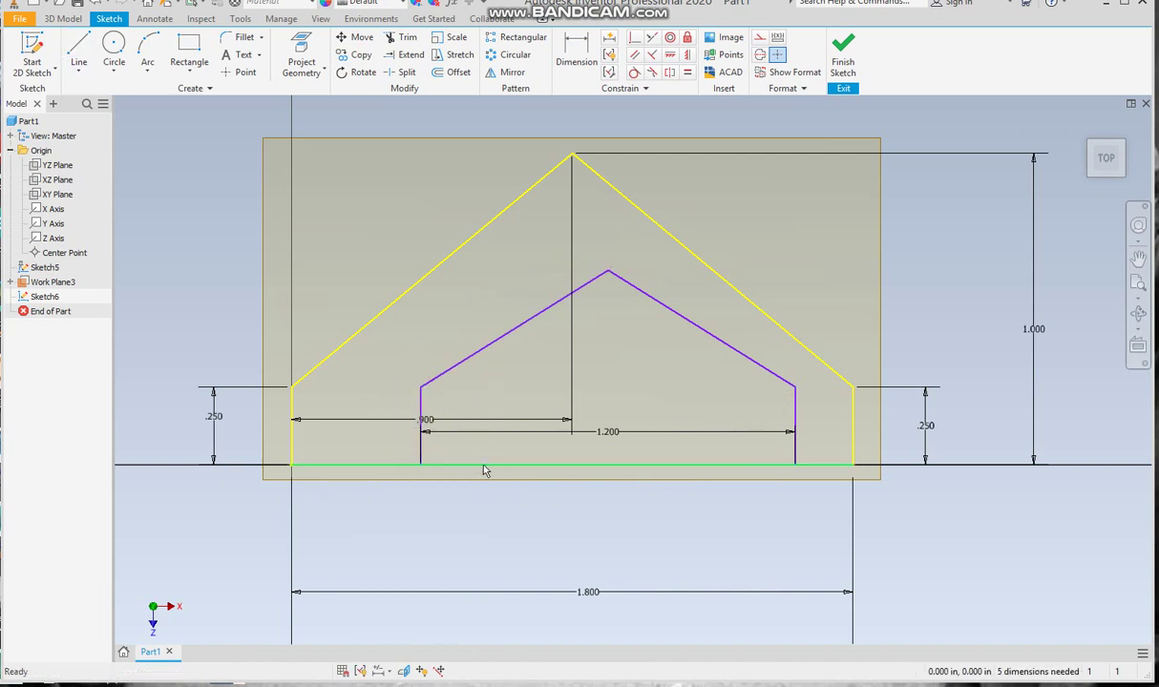
Step: Dimension both short vertical edges of the inner profile at 0.25 in
click(575, 52)
click(421, 425)
click(385, 426)
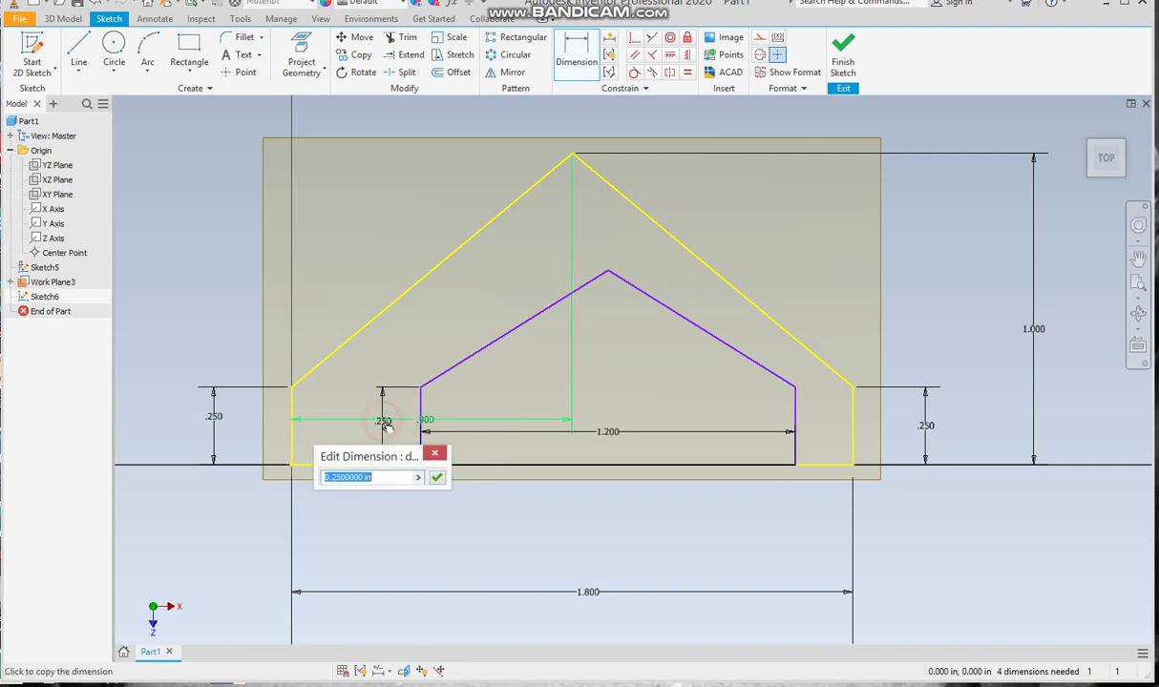
text(.25)
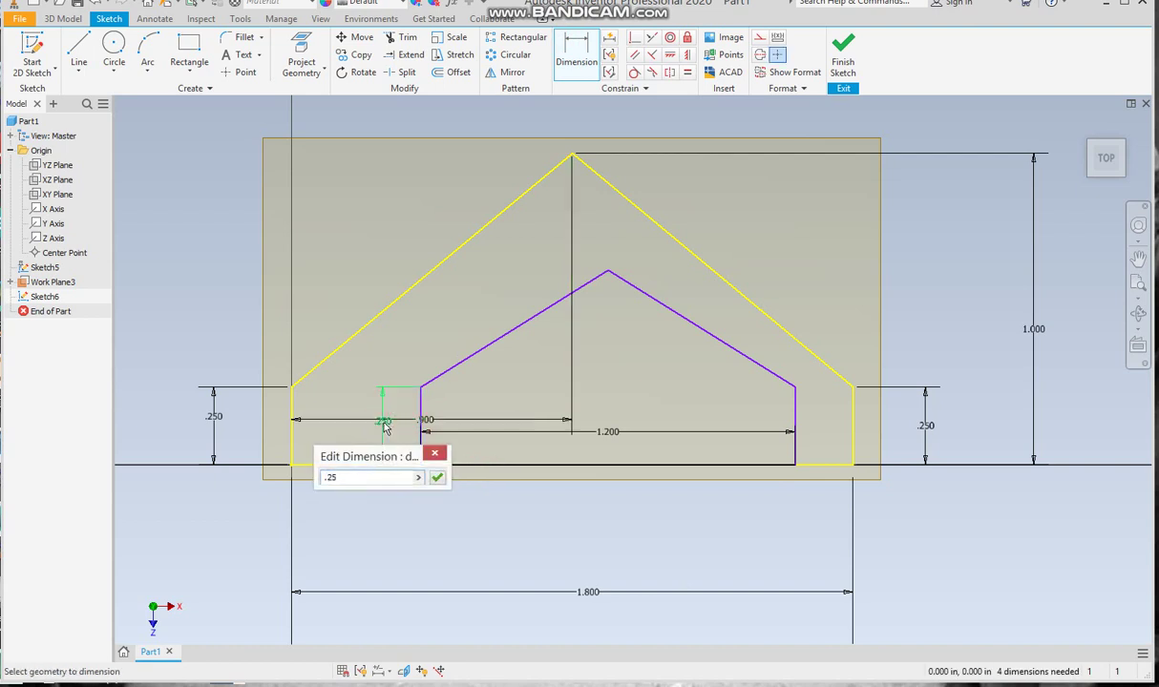
key(Return)
click(796, 420)
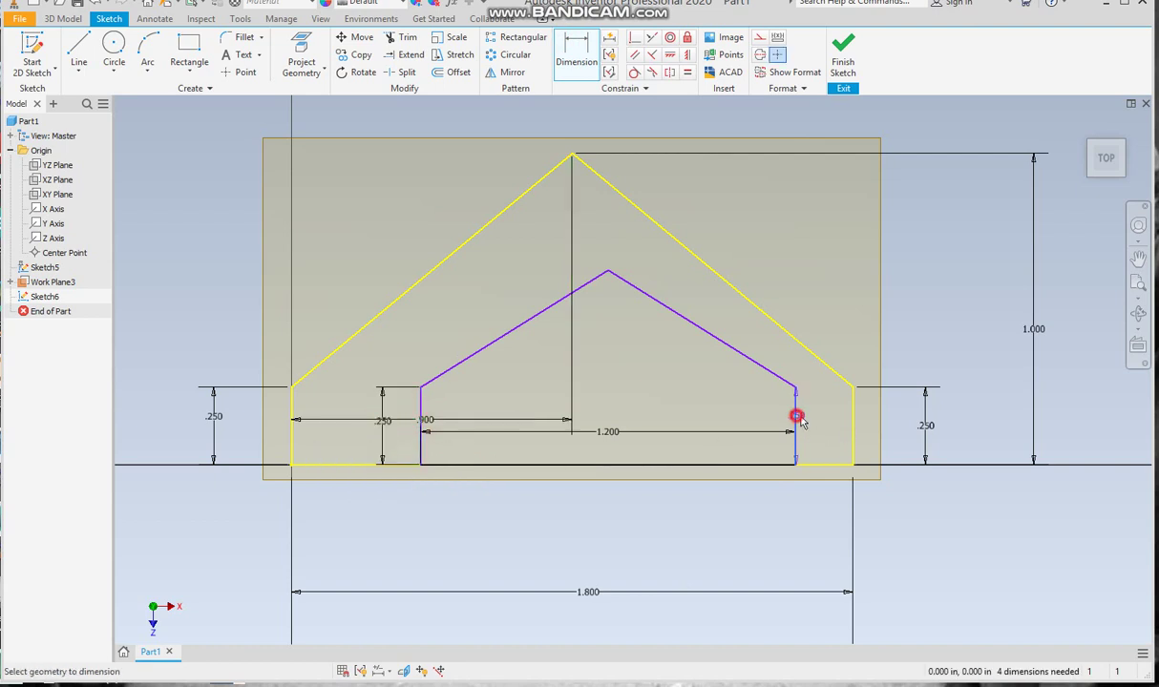
click(824, 420)
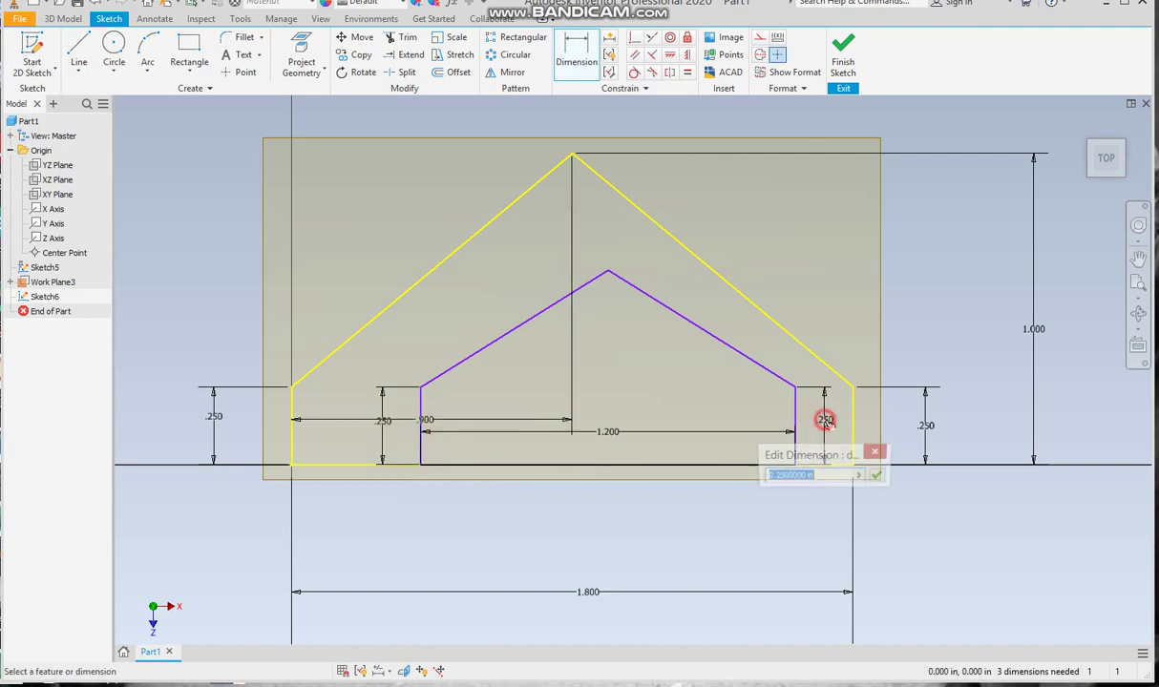
click(878, 475)
Step: Dimension the inner profile's peak 0.75 in above the base line
click(634, 465)
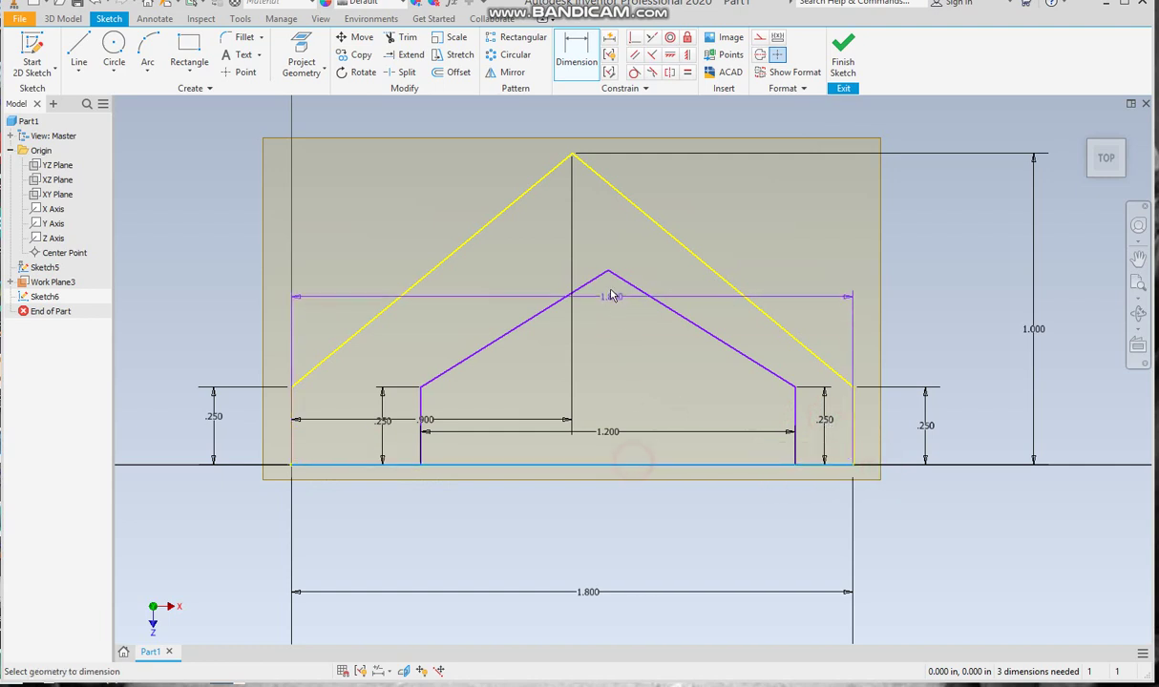
click(609, 272)
click(962, 326)
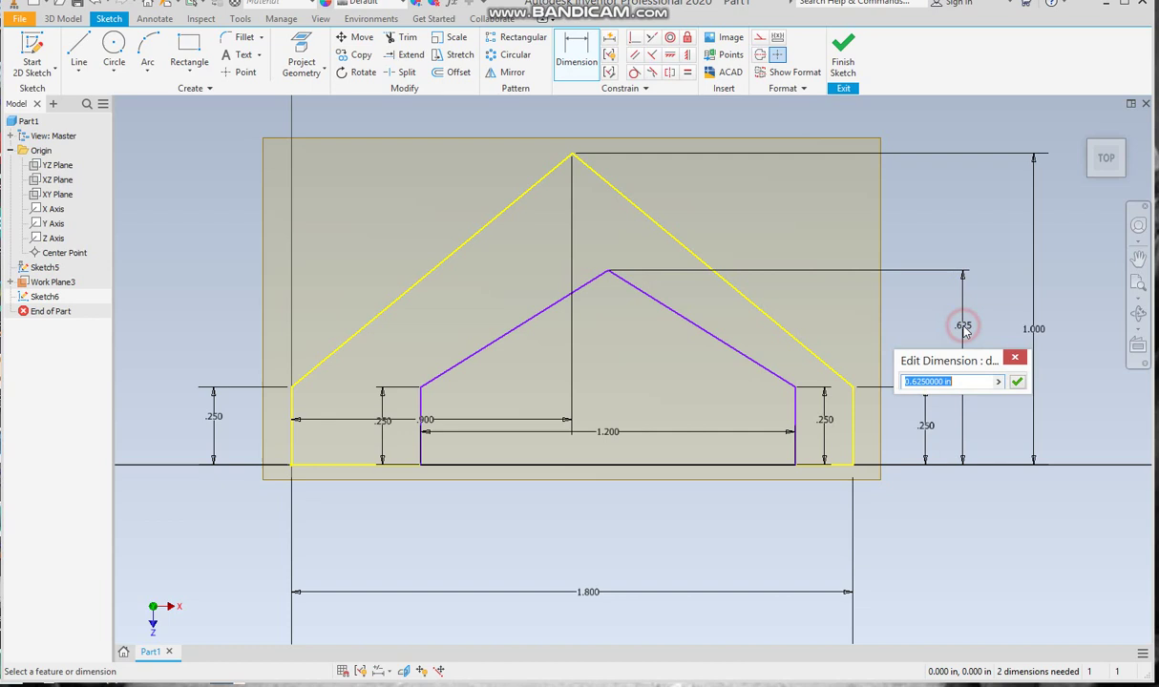
text(.75)
key(Return)
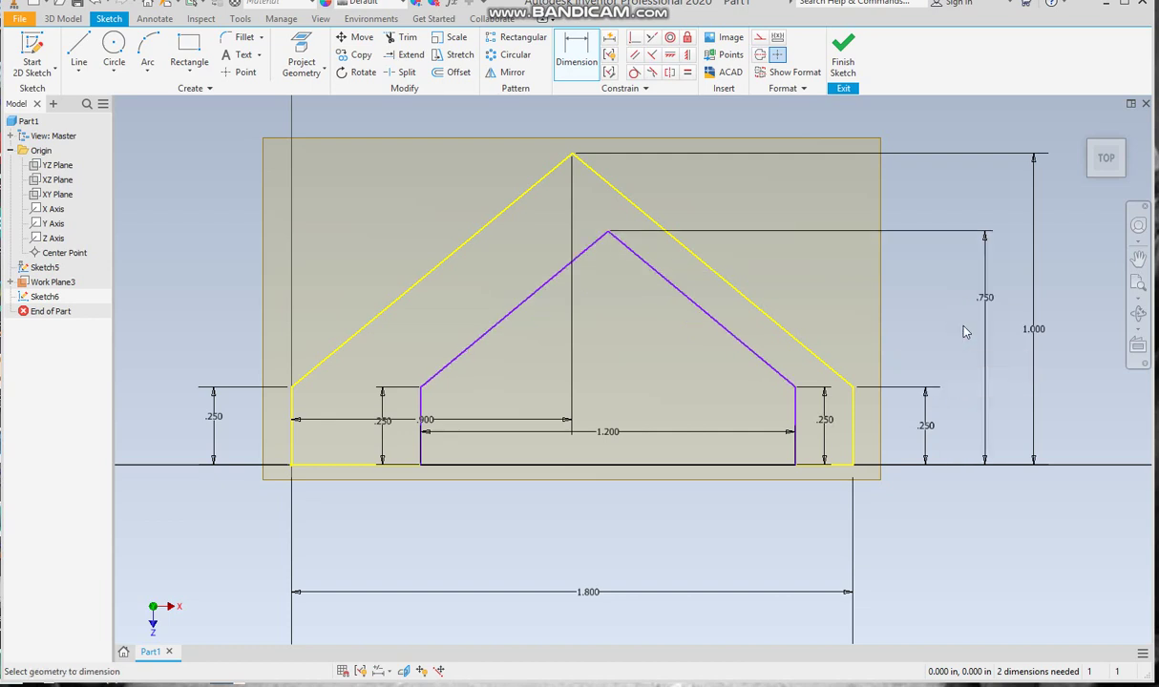
Step: Dimension the inner peak 0.6 in horizontally from the inner profile's vertical edge nearest the origin
click(607, 232)
click(421, 408)
click(531, 401)
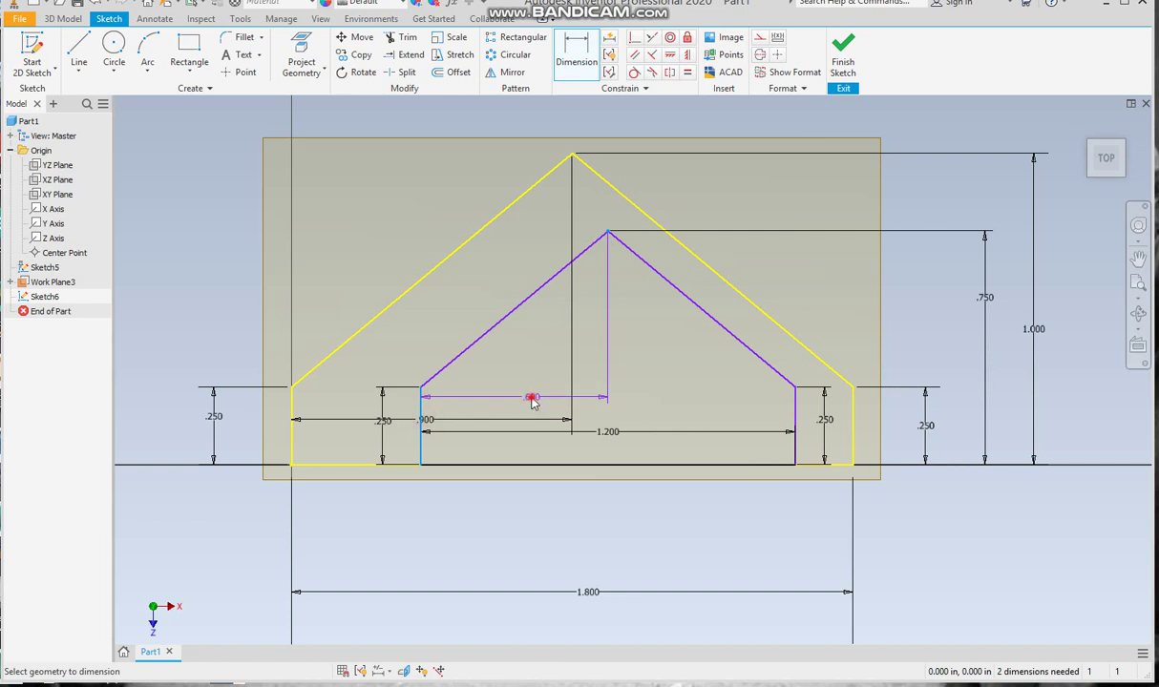
click(585, 454)
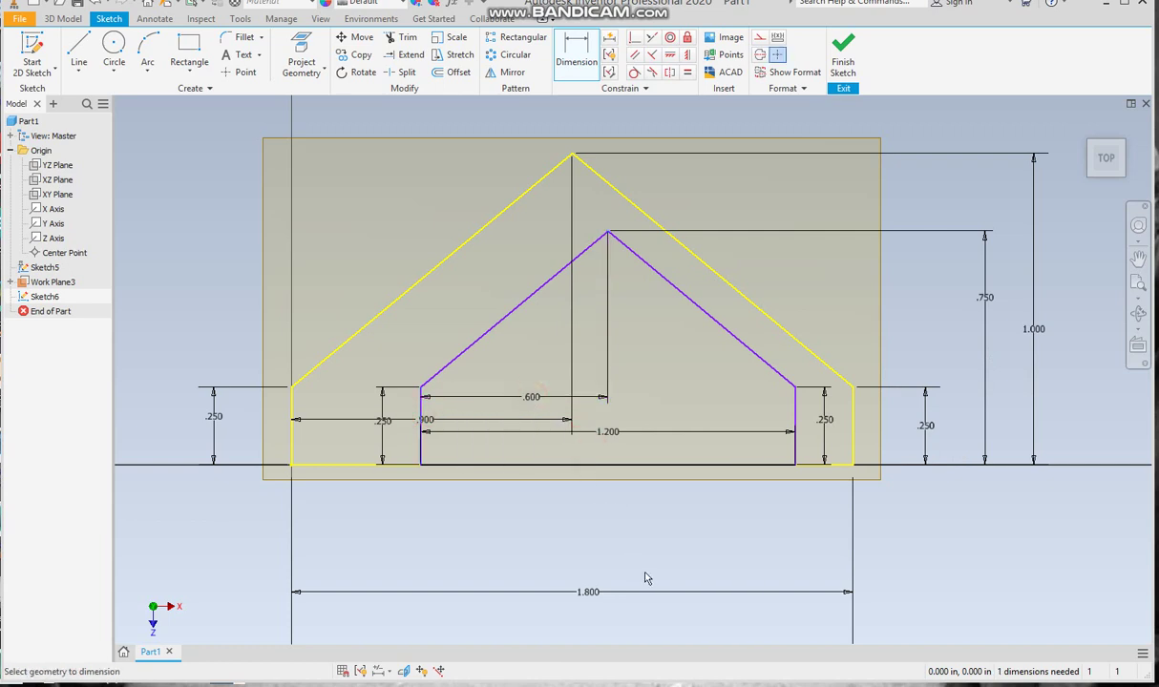
click(603, 466)
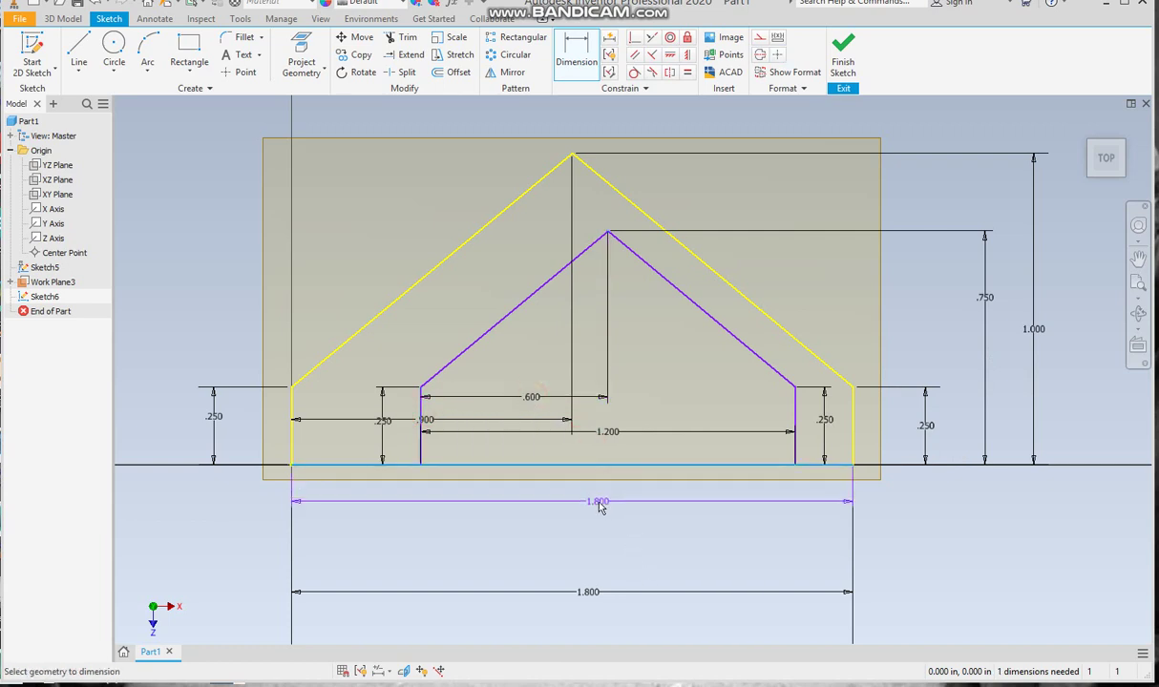
right_click(597, 502)
click(552, 501)
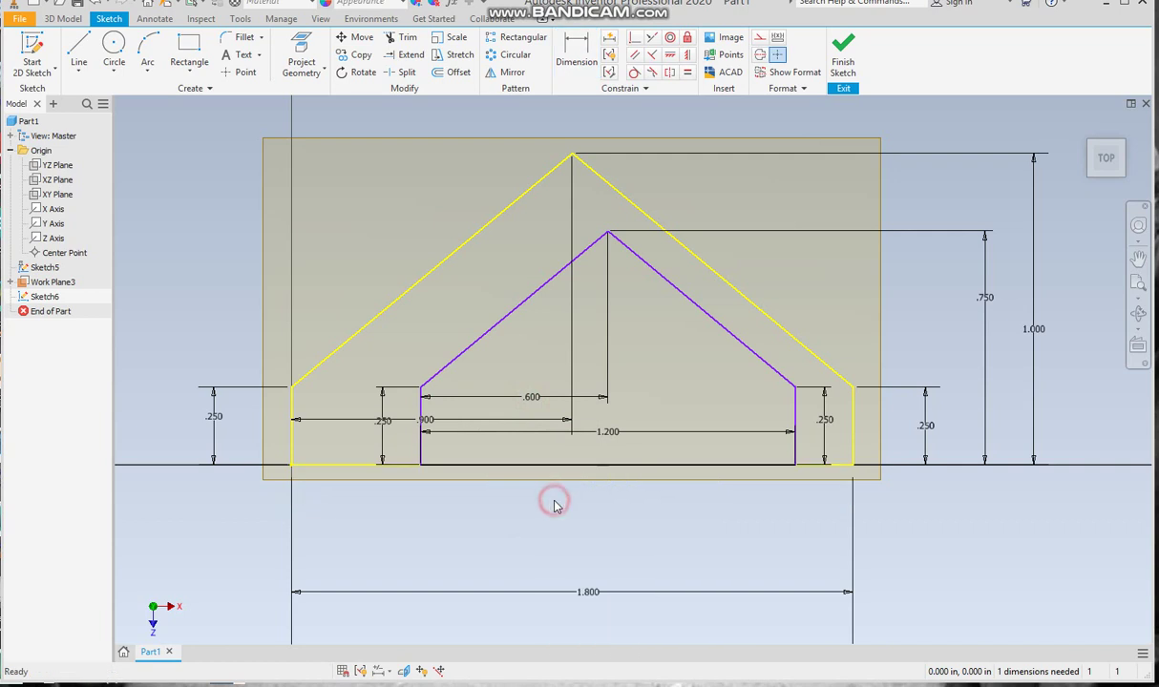
right_click(611, 509)
key(x)
right_click(629, 509)
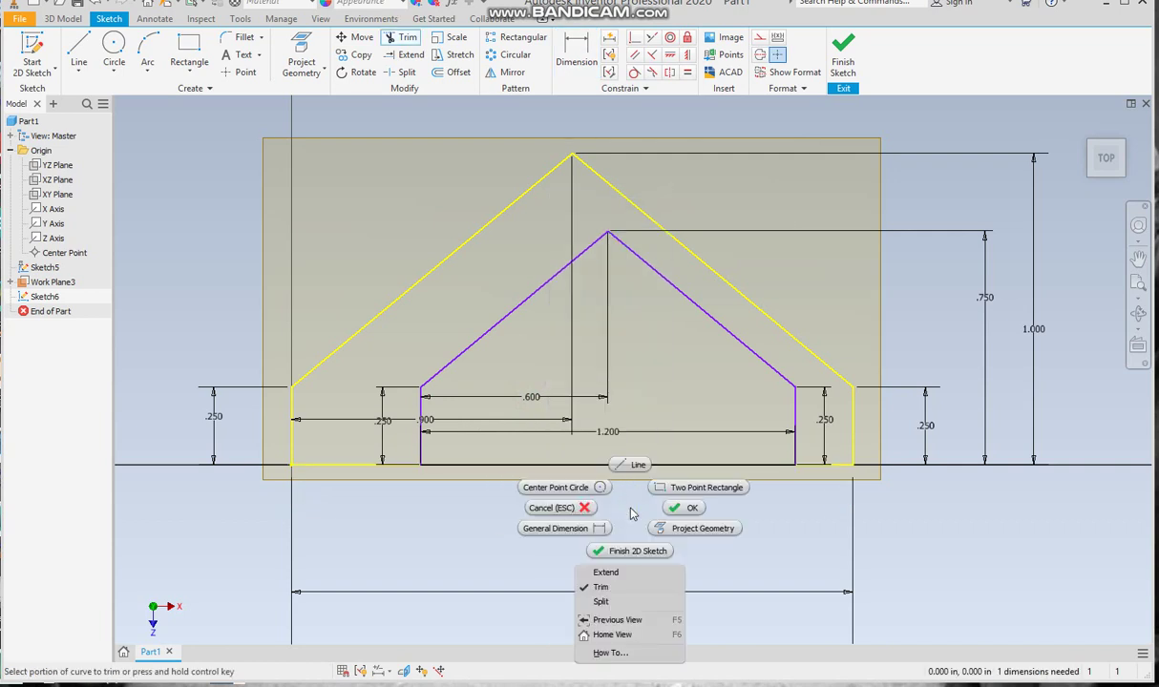
key(Escape)
Step: Move the 1.2 in dimension below the profile and set the inner profile 0.3 in from the projected vertical edge at the origin
drag(605, 432, 611, 530)
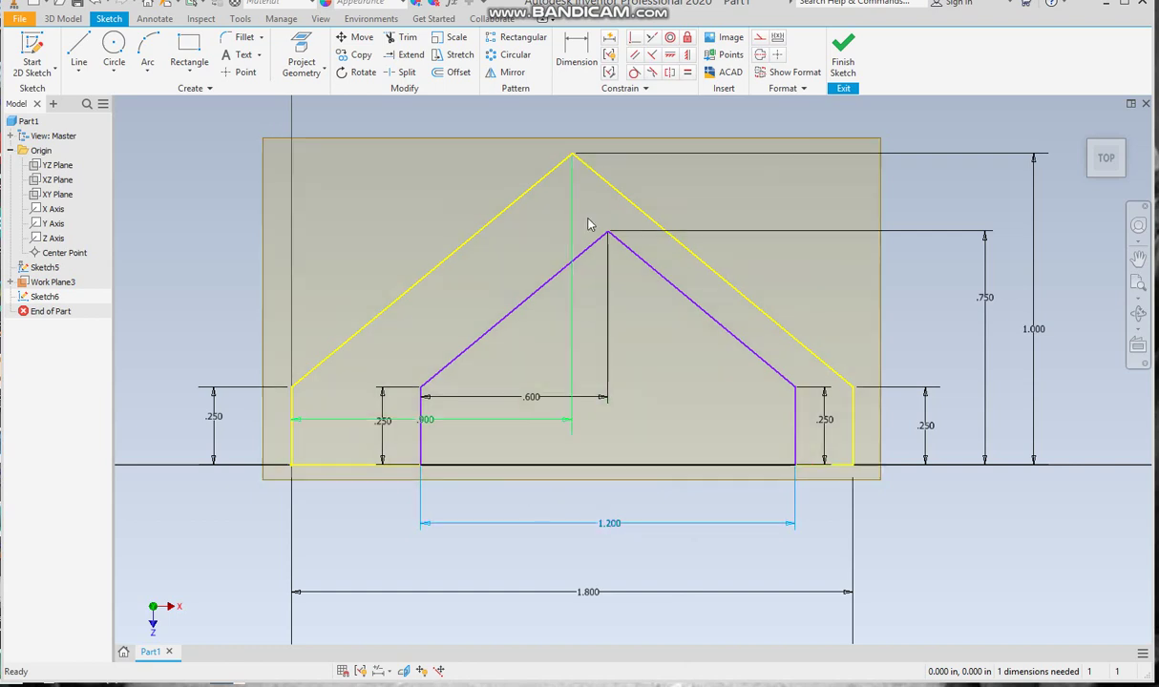
click(576, 52)
click(418, 444)
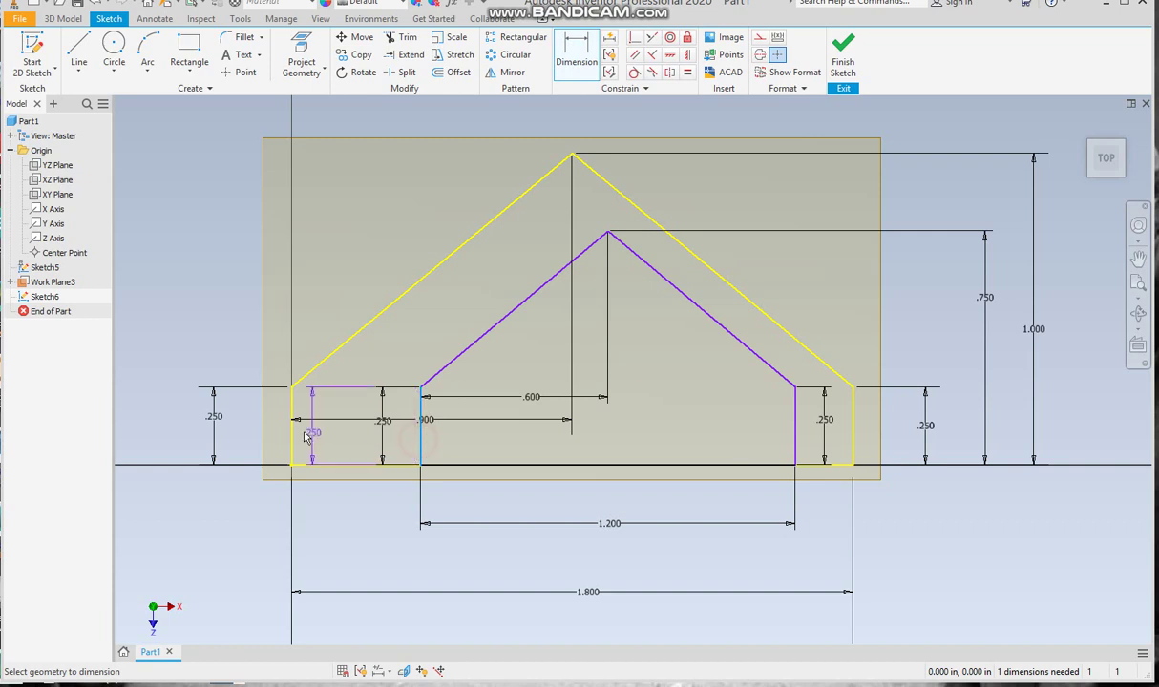
click(292, 434)
click(350, 507)
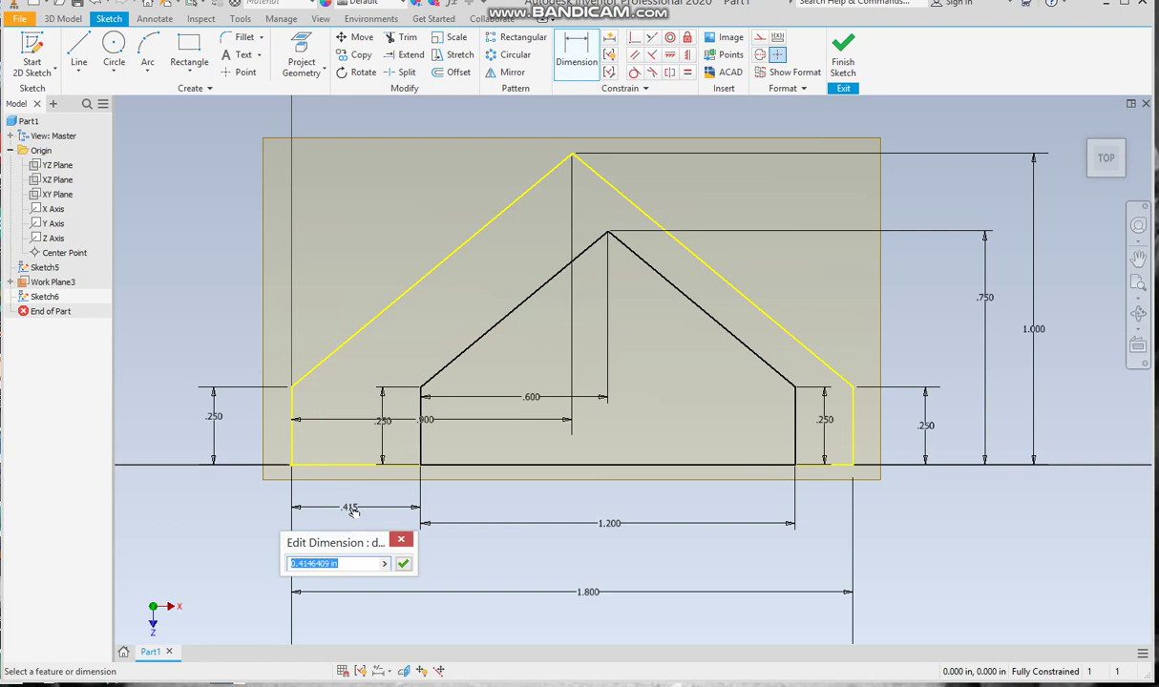
text(.30)
key(Return)
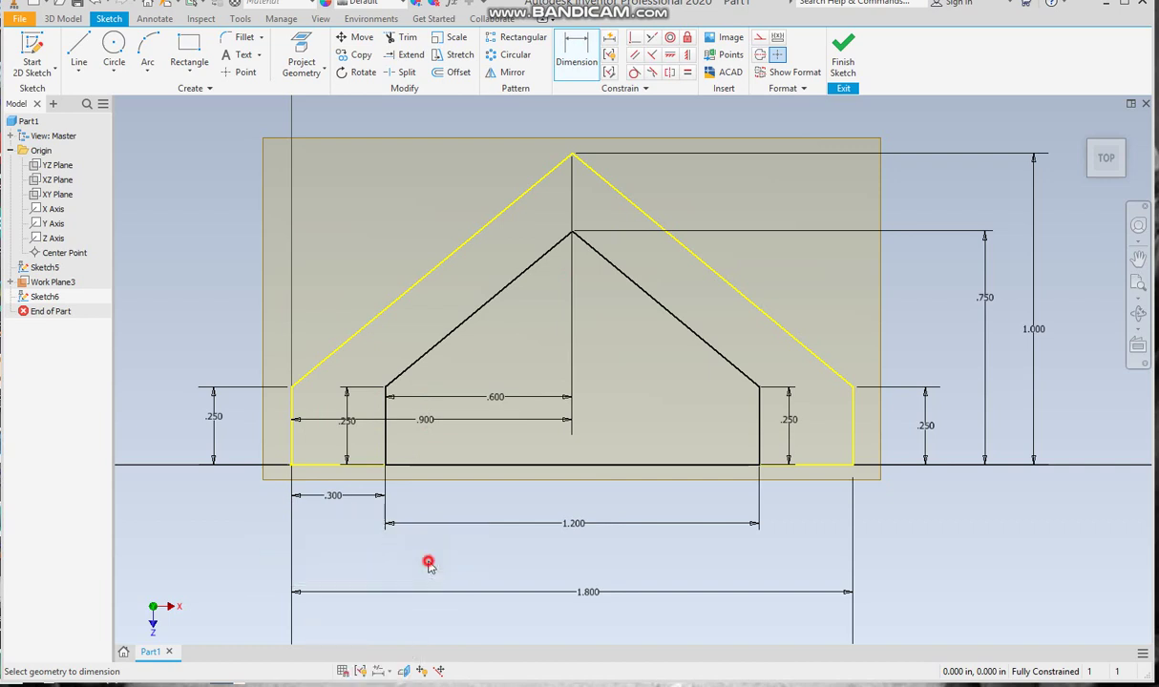
key(Escape)
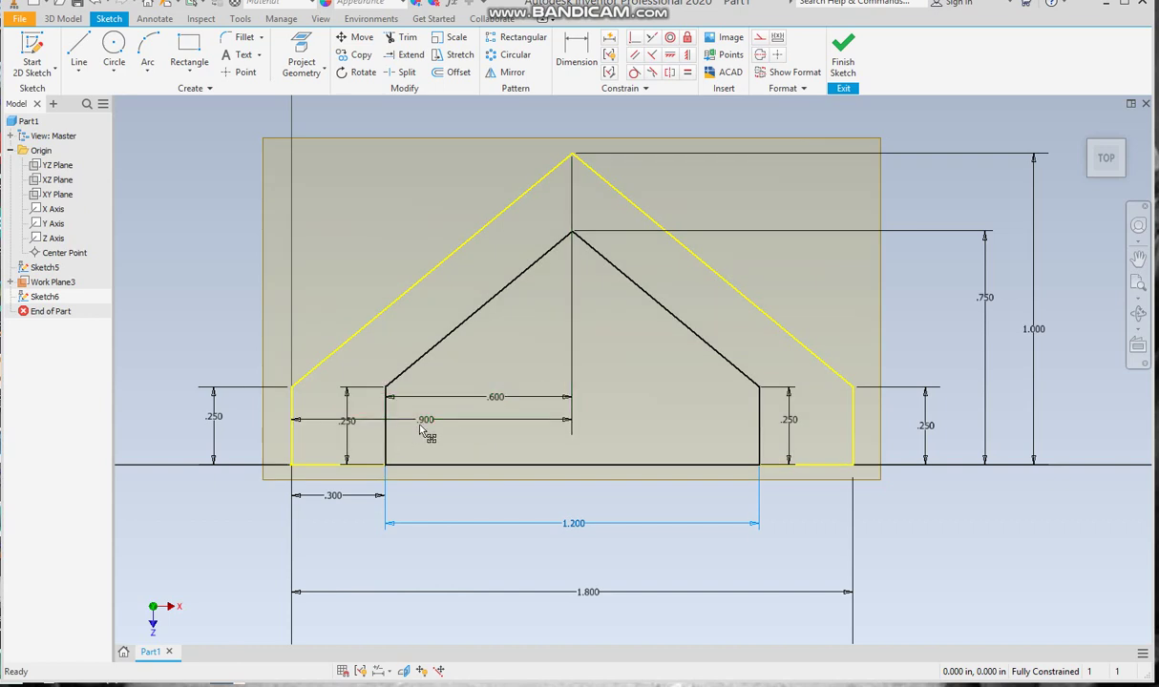
Step: Move the 0.9 in dimension below the base line, clear of the inner profile
drag(422, 422, 441, 573)
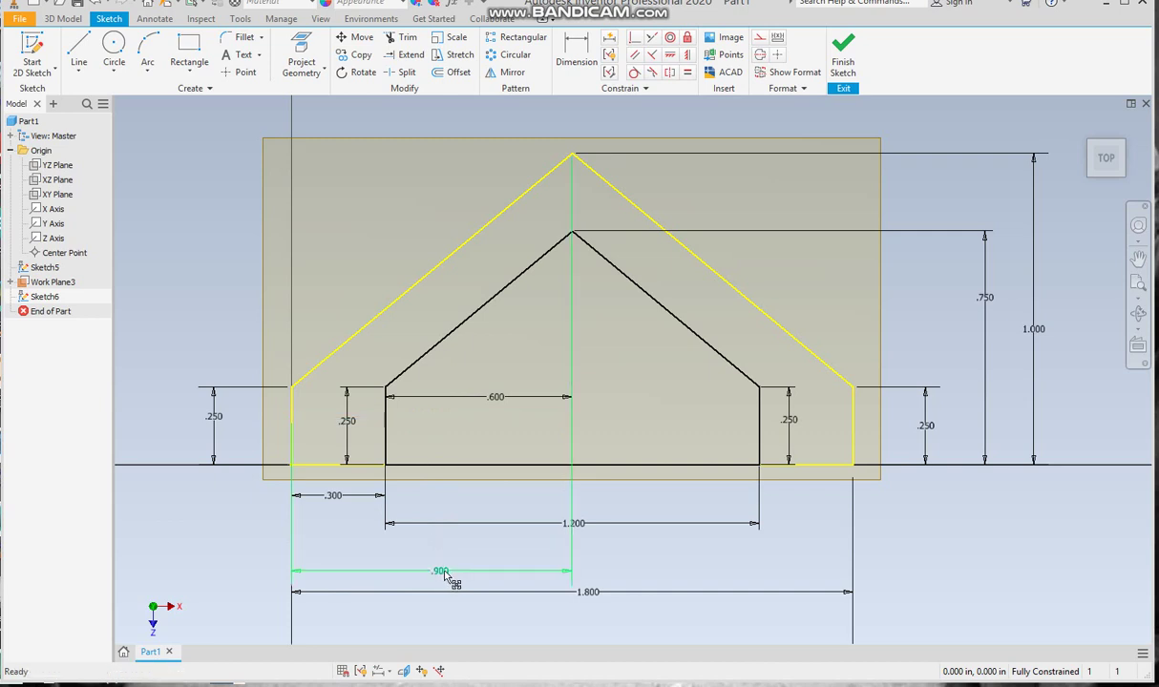
right_click(360, 220)
click(362, 215)
Step: Delete the two projected sloping lines and two projected short vertical edges of the outer profile, and finish the sketch
click(413, 290)
right_click(411, 290)
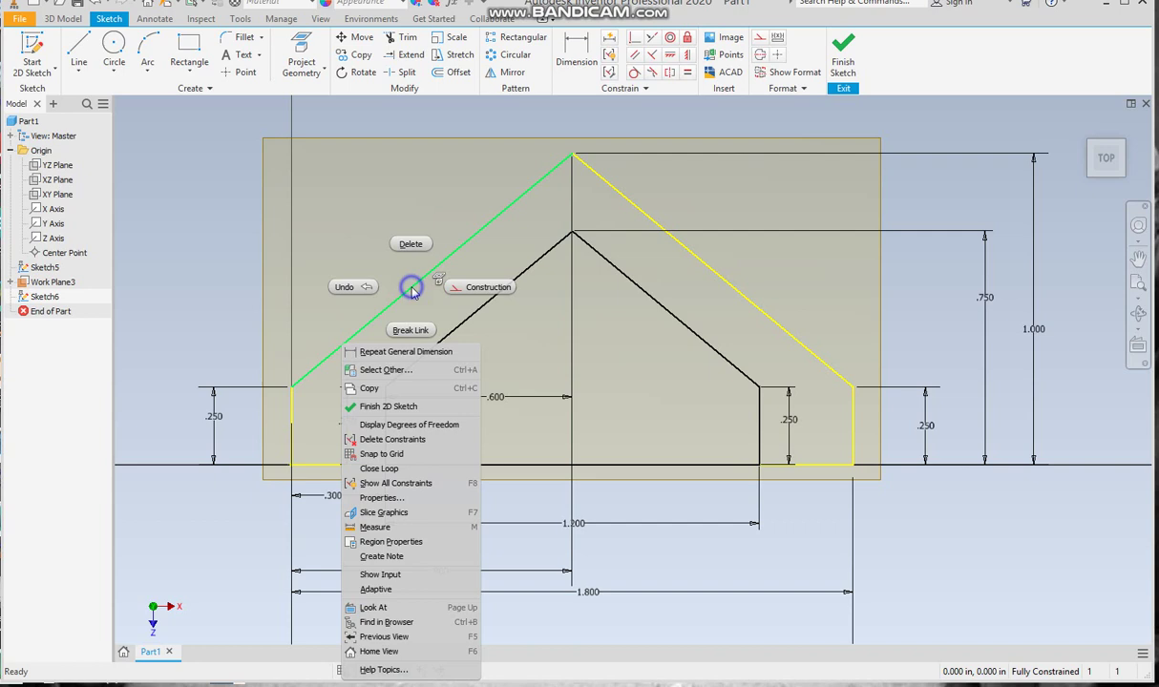
click(419, 246)
click(291, 412)
right_click(289, 410)
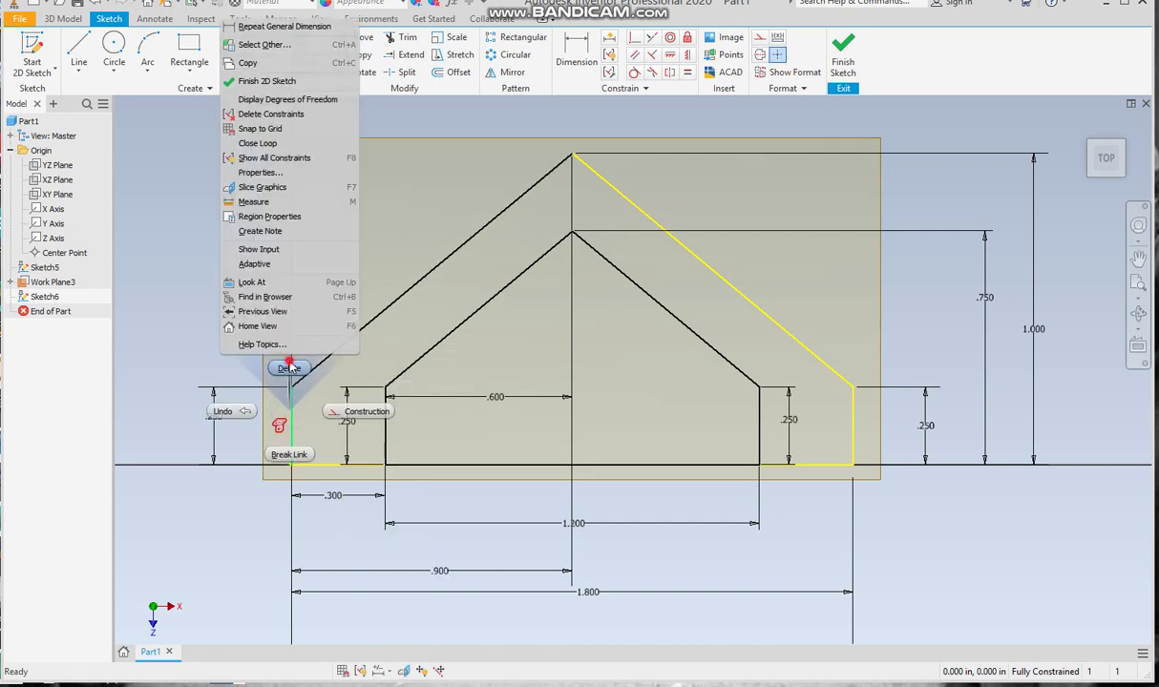
click(289, 367)
click(694, 254)
right_click(695, 254)
click(692, 212)
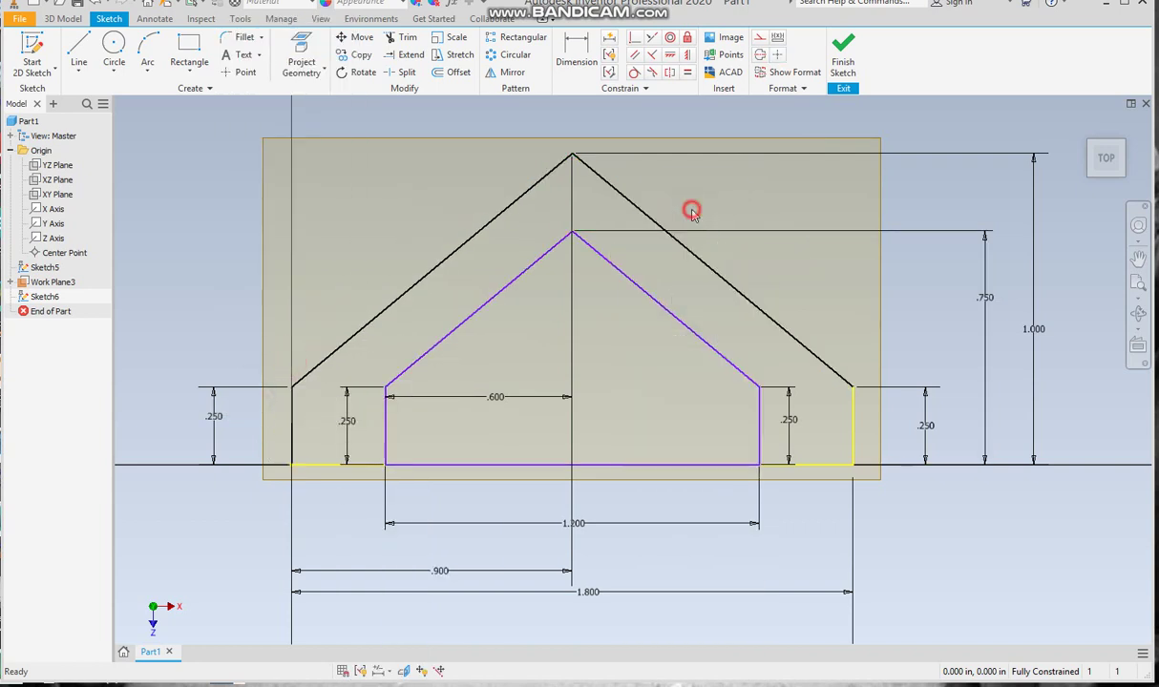
click(846, 423)
right_click(845, 424)
click(850, 384)
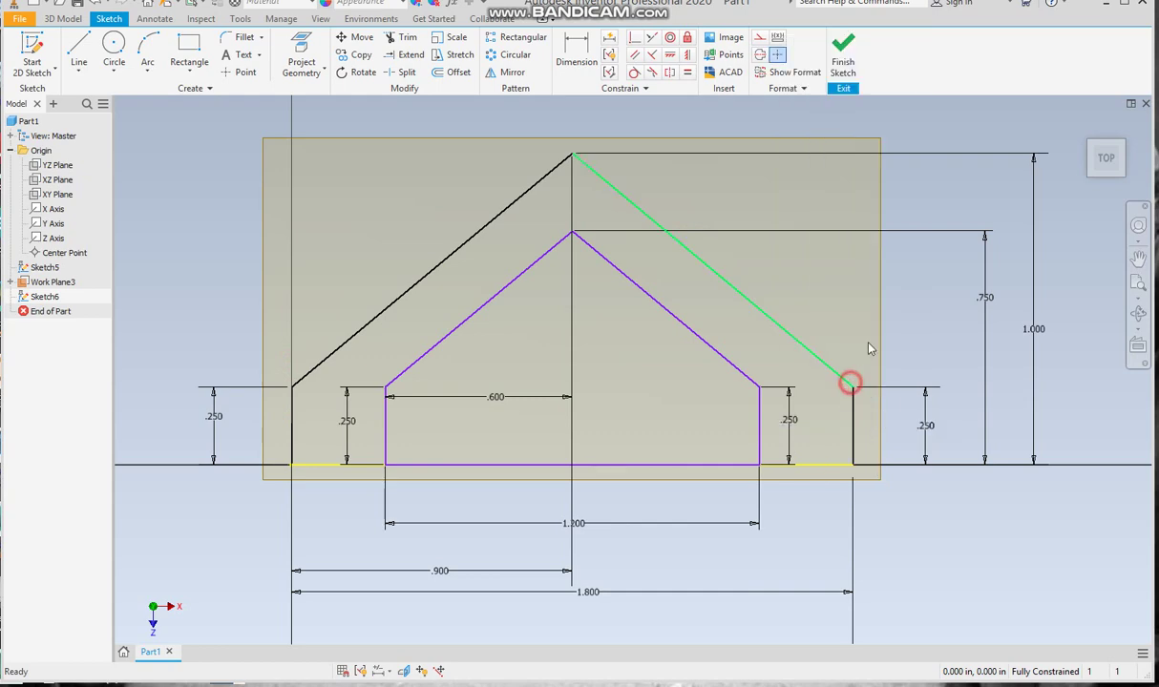
click(841, 54)
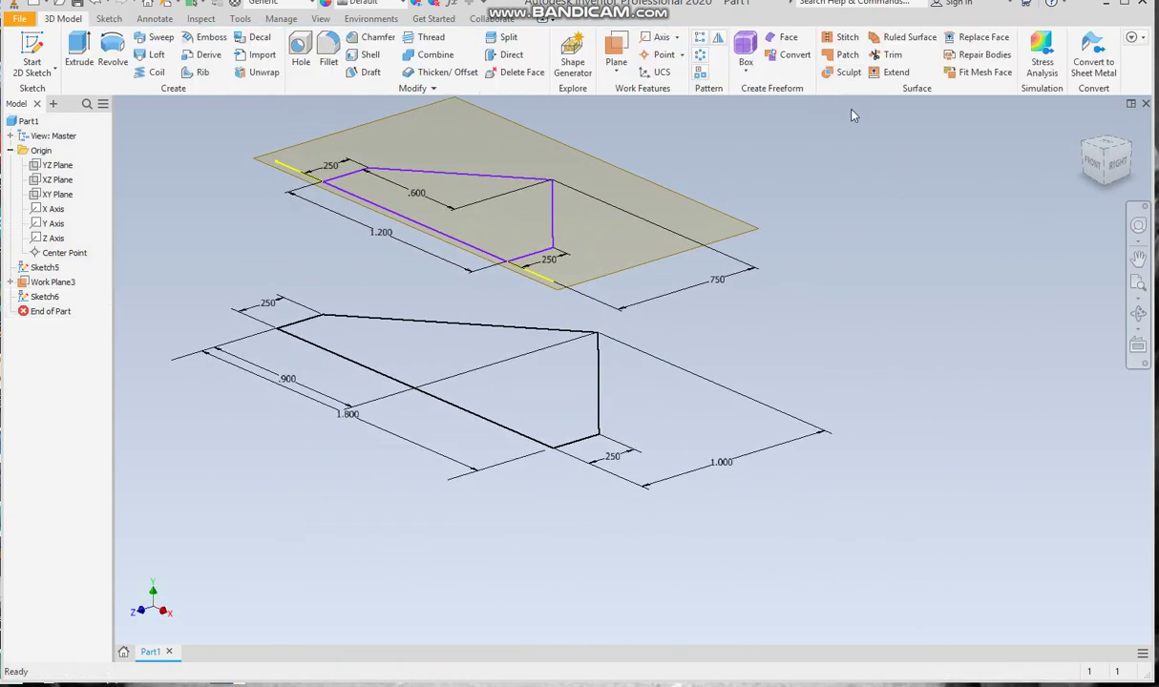
Step: Loft a solid from the base profile to the smaller profile on the offset work plane
click(153, 54)
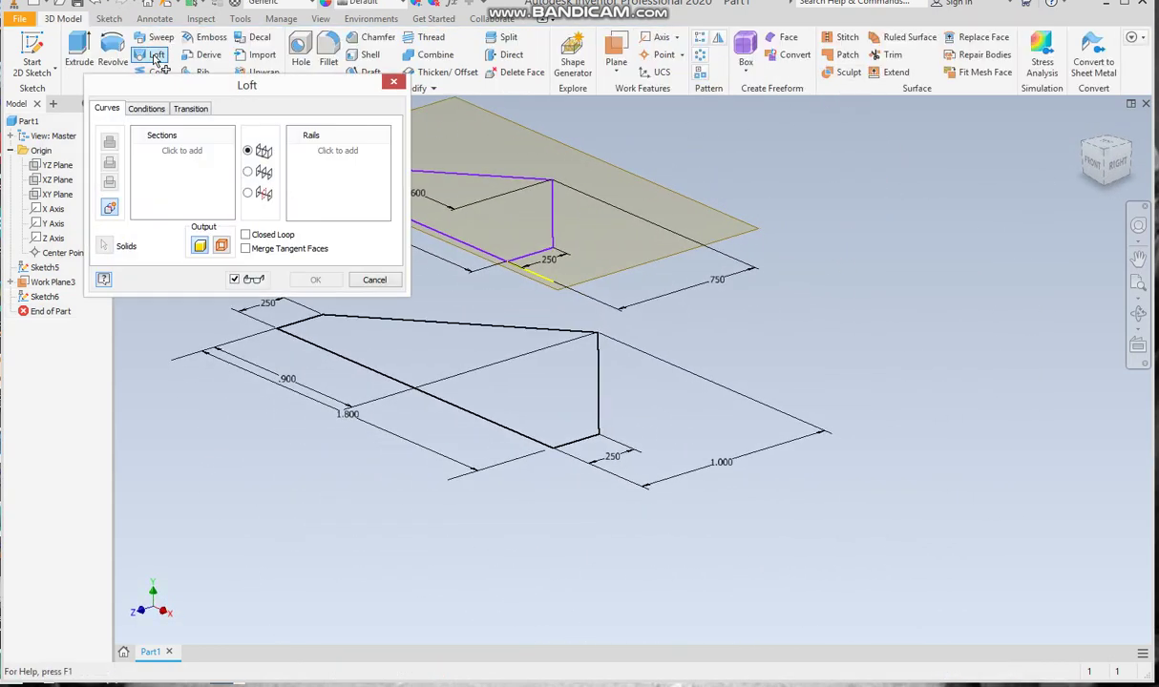
click(407, 382)
click(488, 255)
click(315, 278)
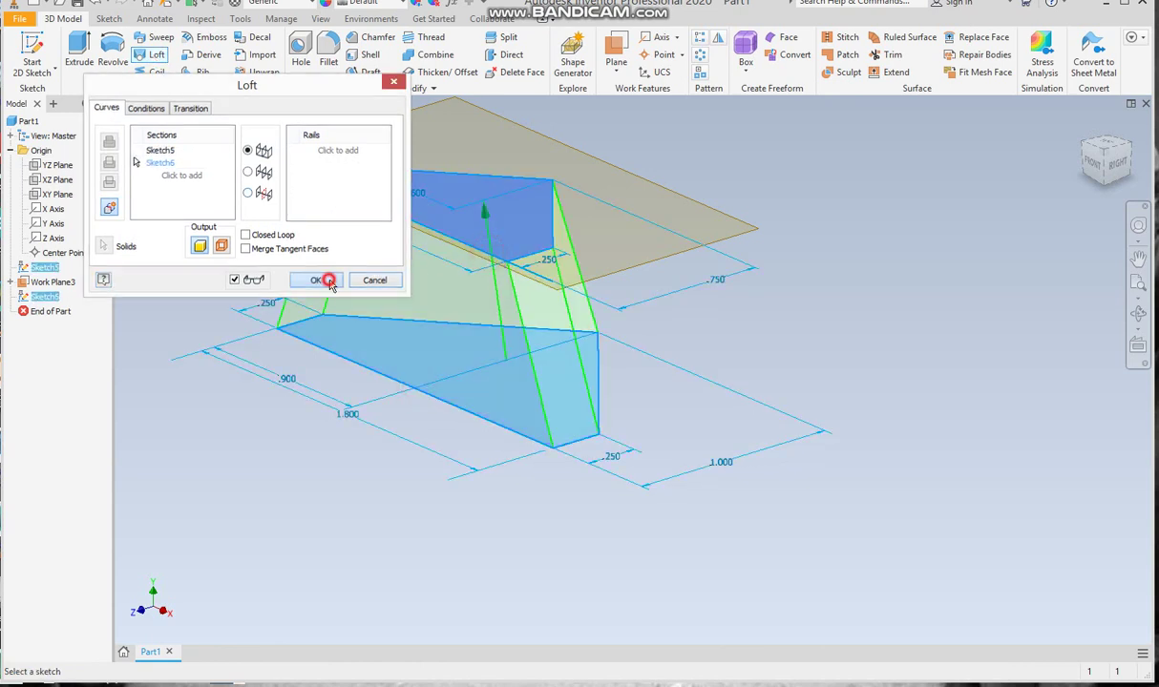
key(Page_Up)
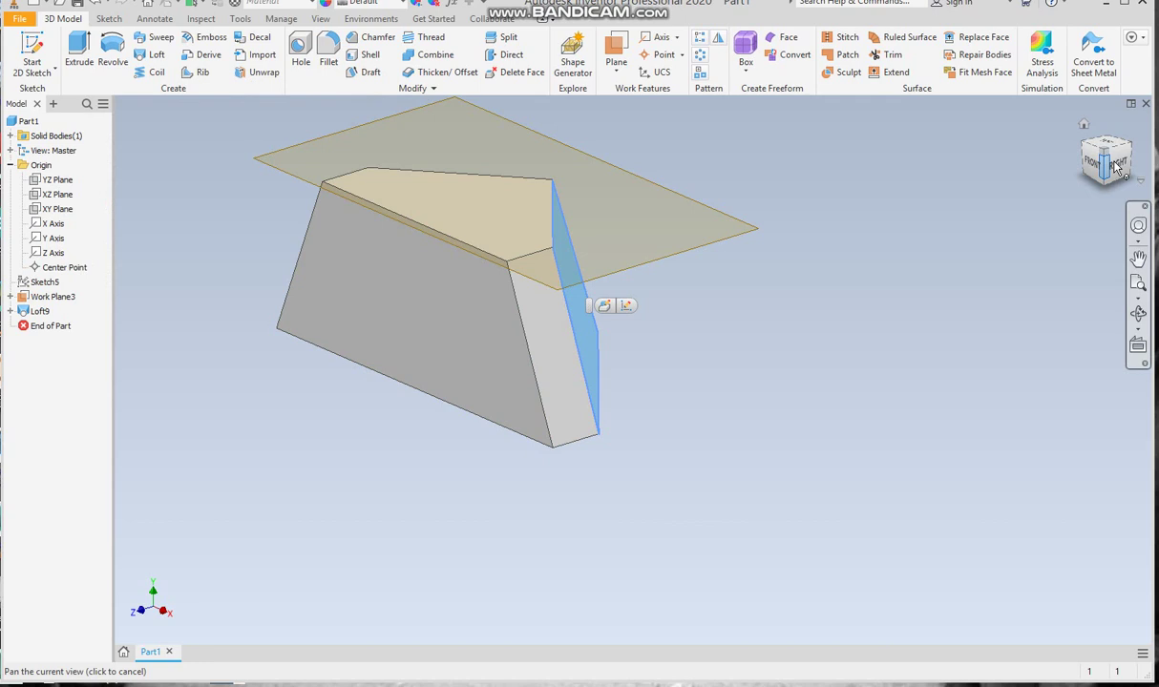
Step: Turn off the visibility of the offset work plane above the lofted solid
click(587, 322)
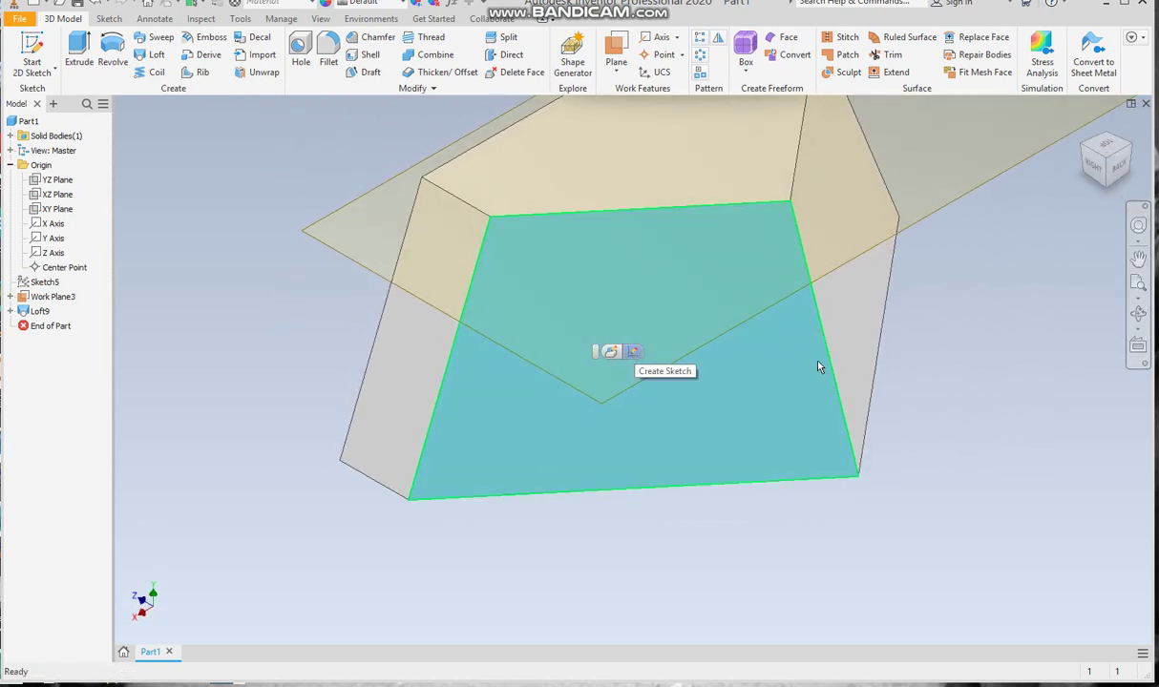
right_click(611, 399)
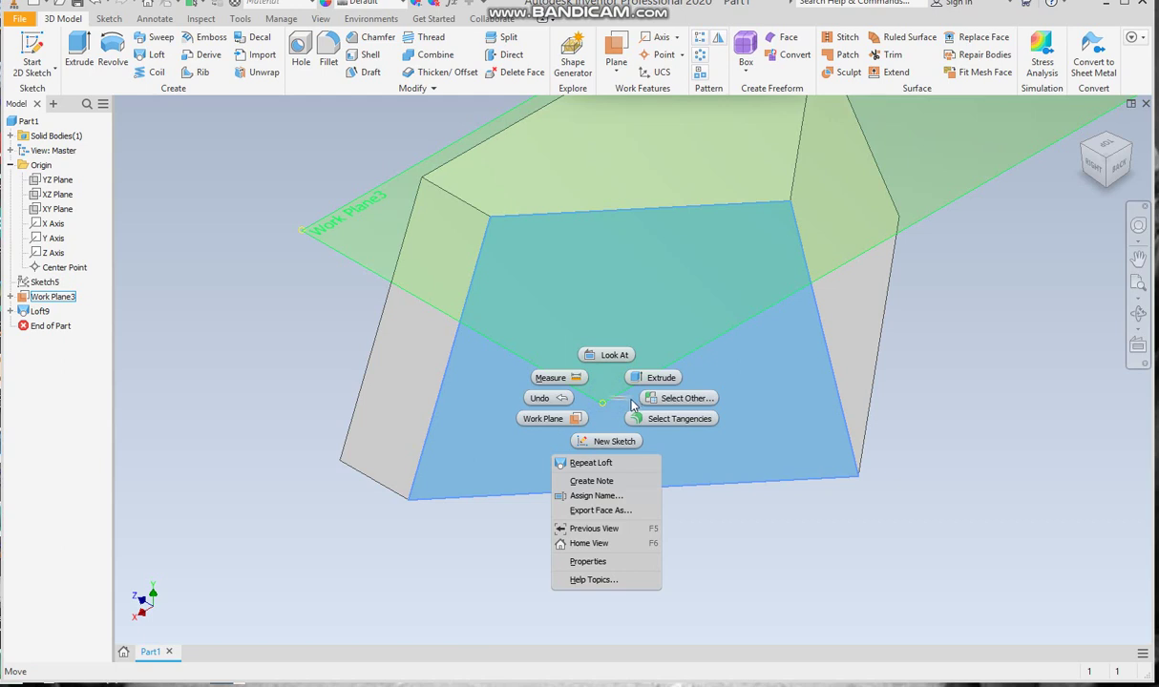
click(974, 479)
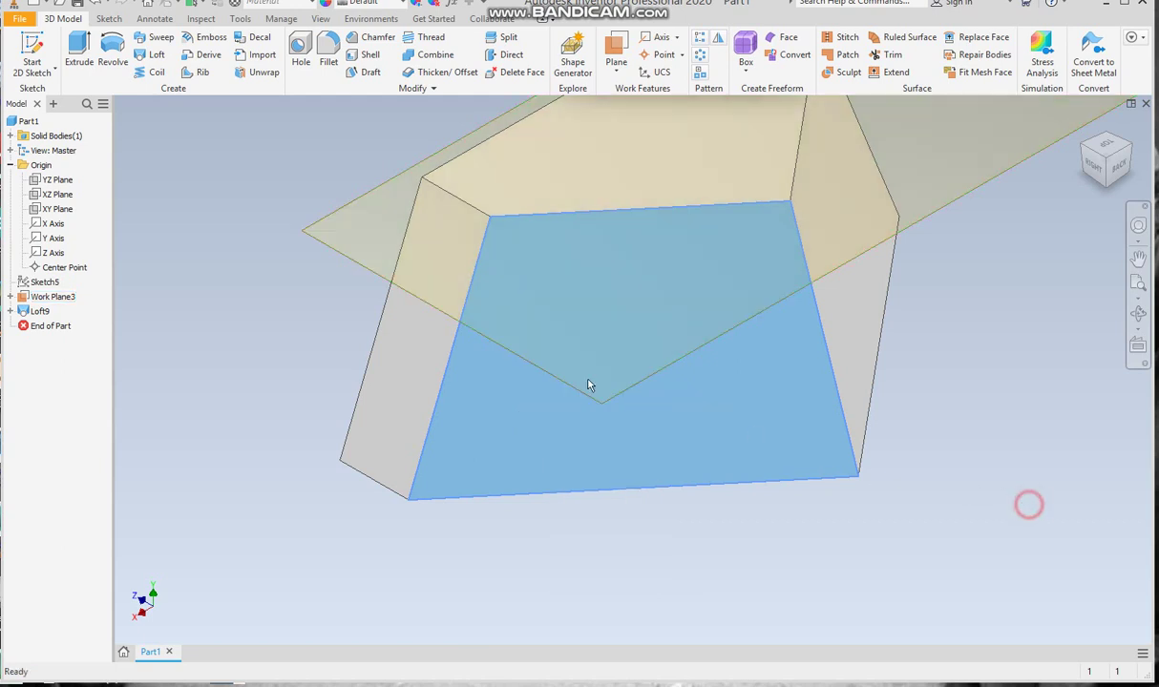
right_click(314, 232)
click(305, 236)
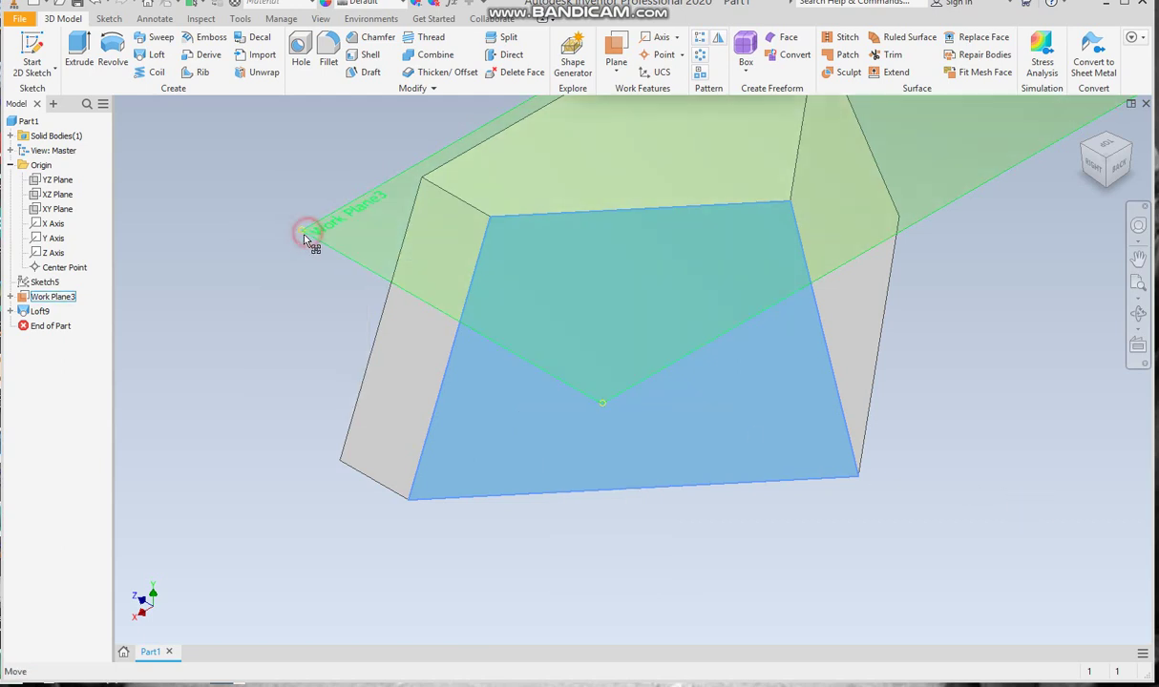
right_click(304, 238)
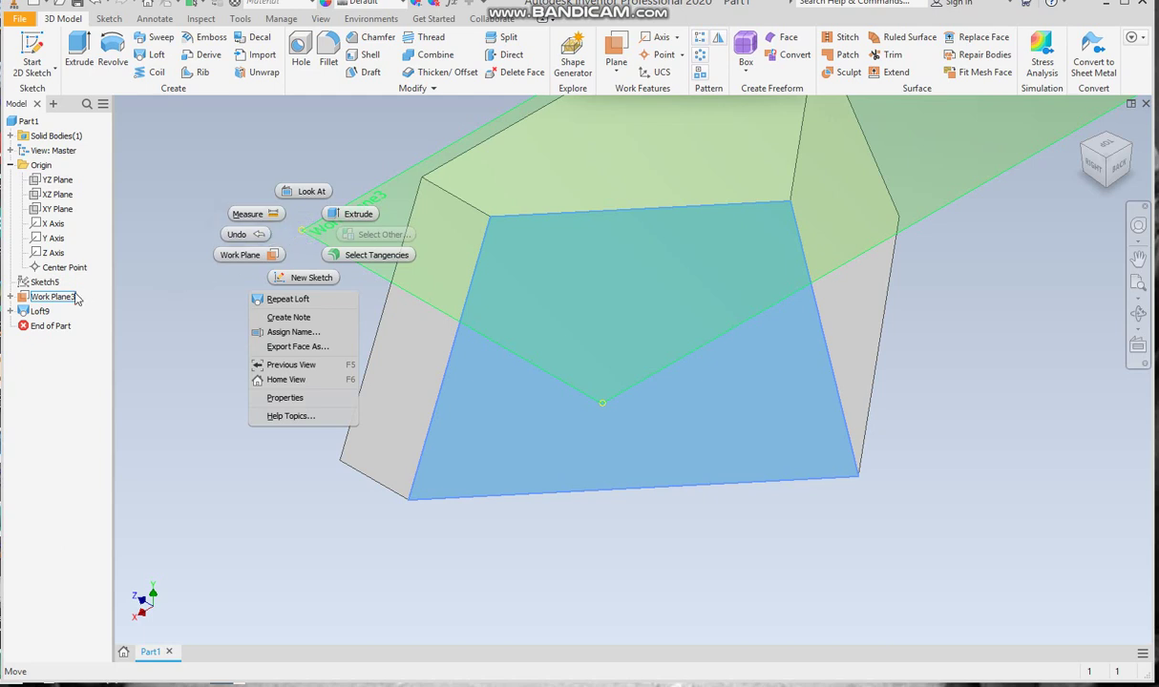
click(43, 297)
right_click(26, 298)
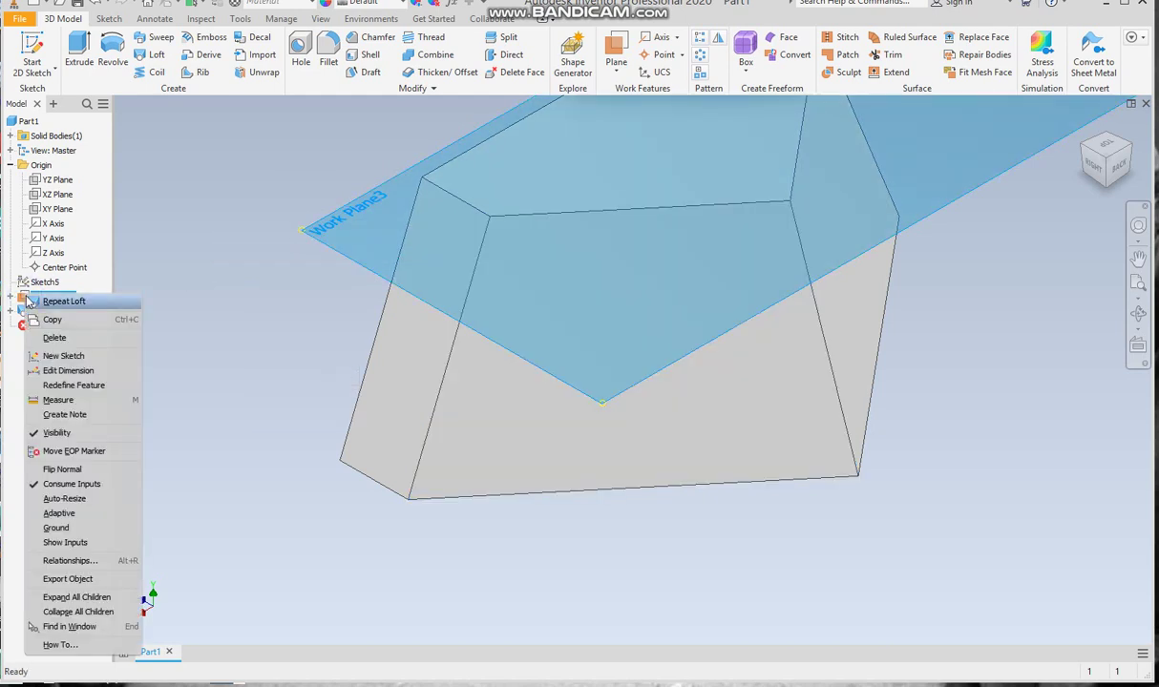
click(48, 412)
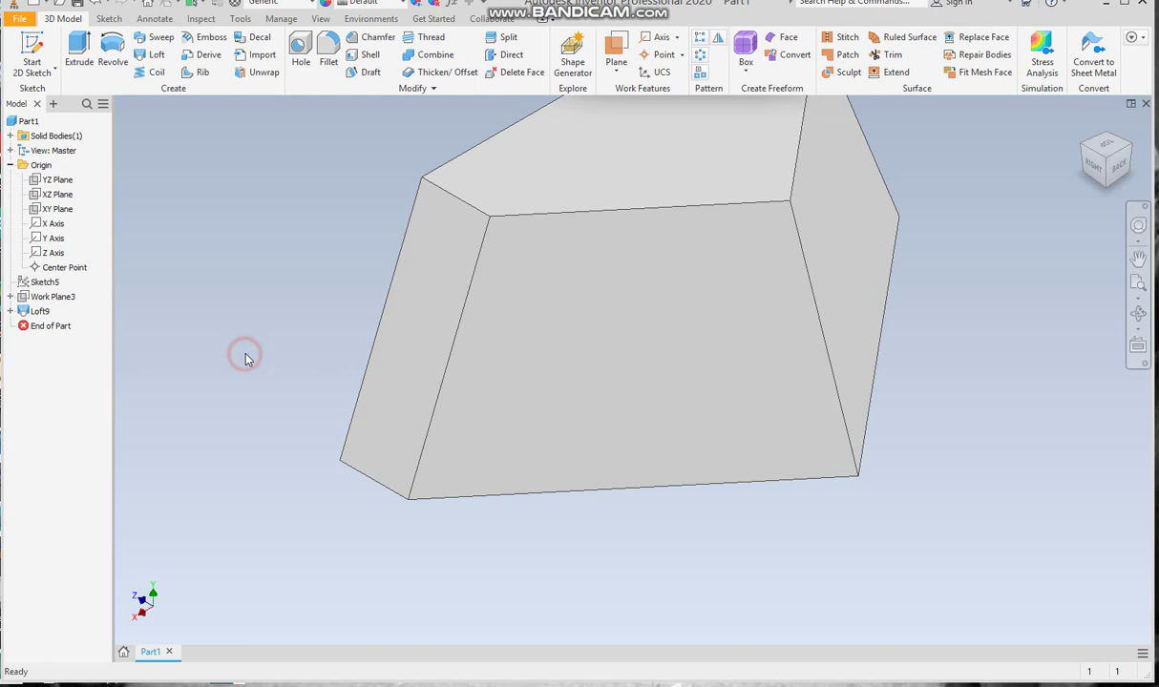
Step: Delete the loft feature while keeping its two profile sketches
click(587, 353)
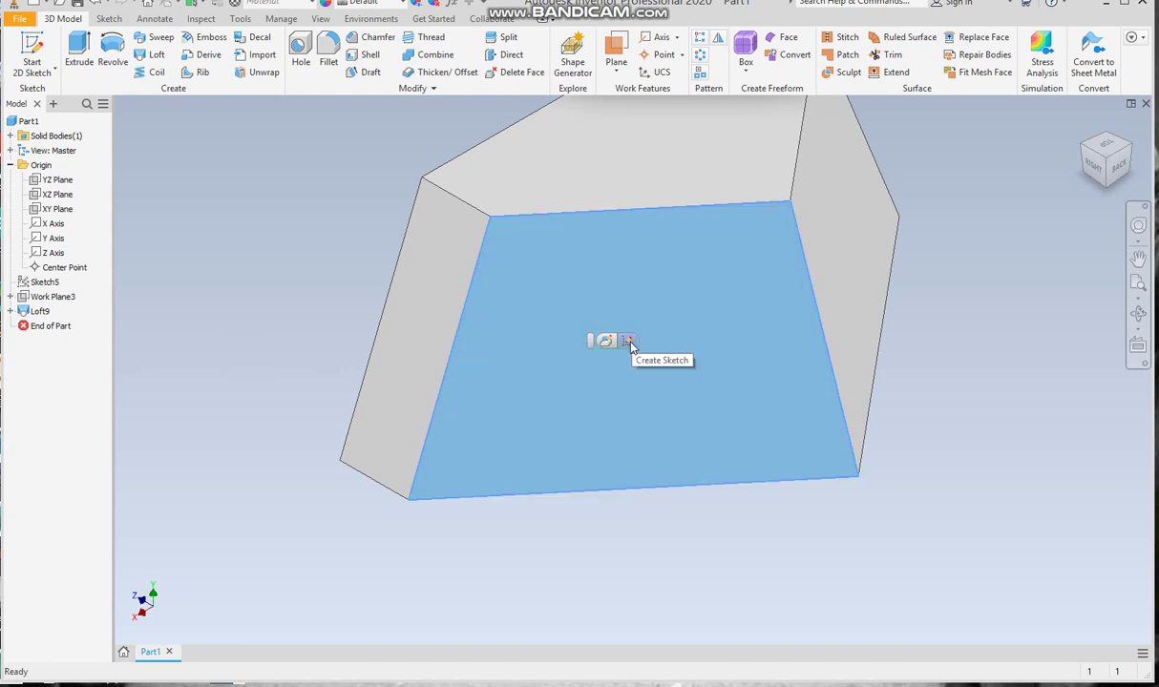
right_click(172, 297)
click(175, 297)
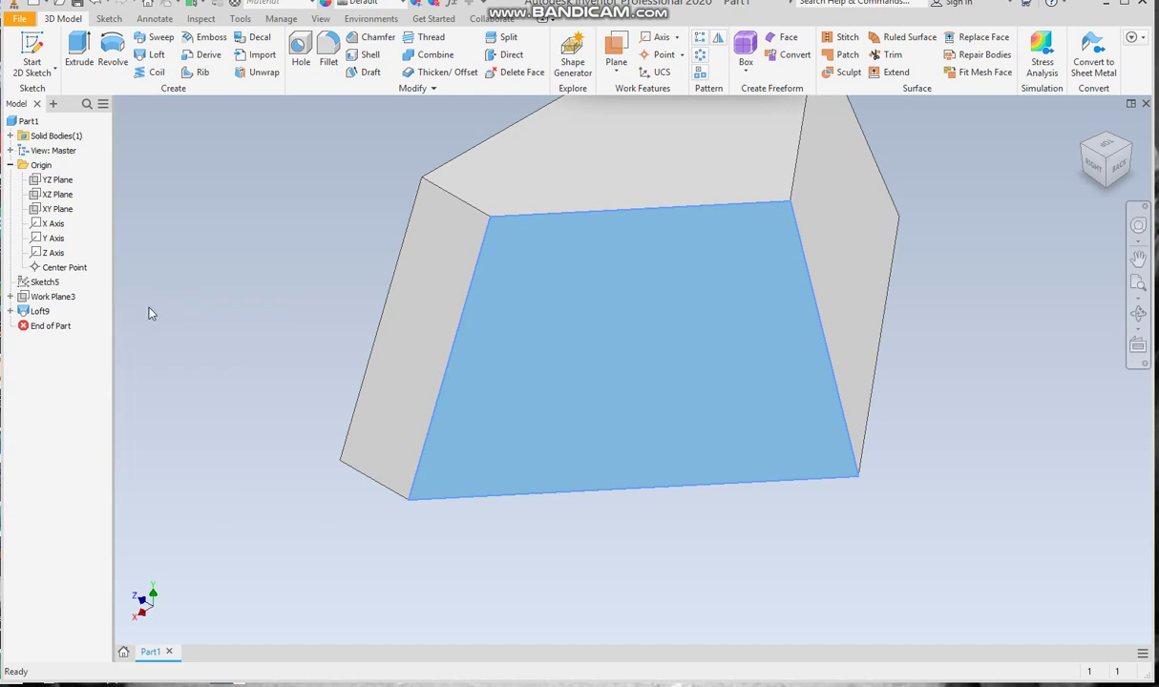
click(10, 311)
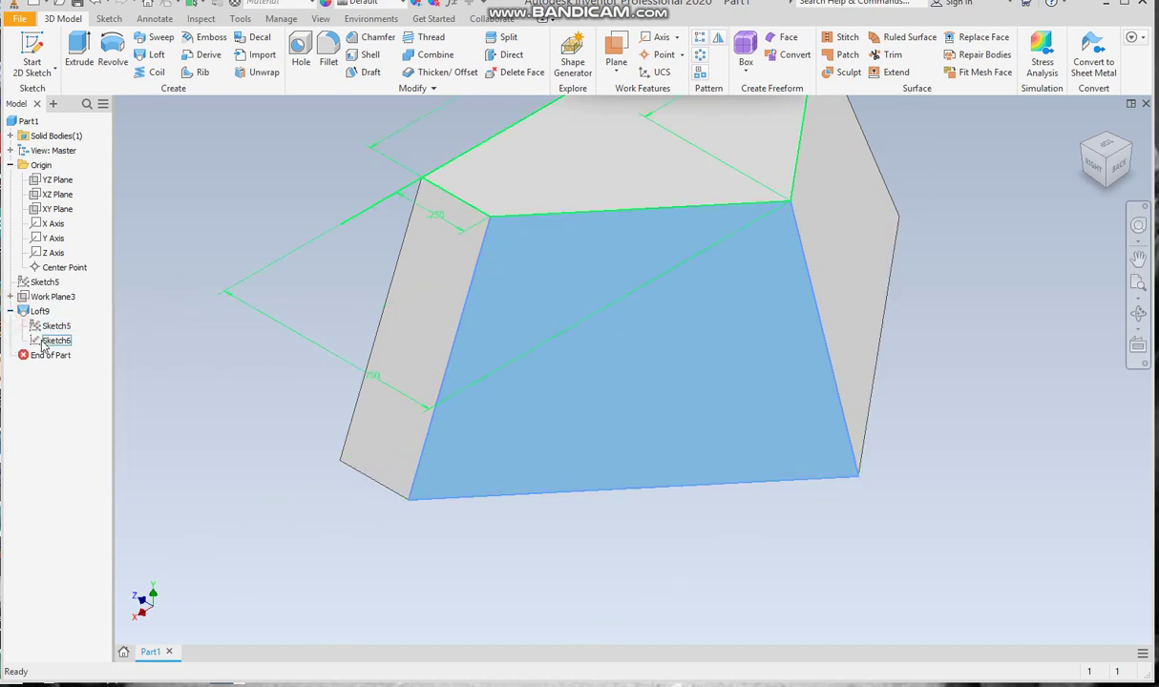
click(40, 312)
right_click(39, 312)
click(58, 351)
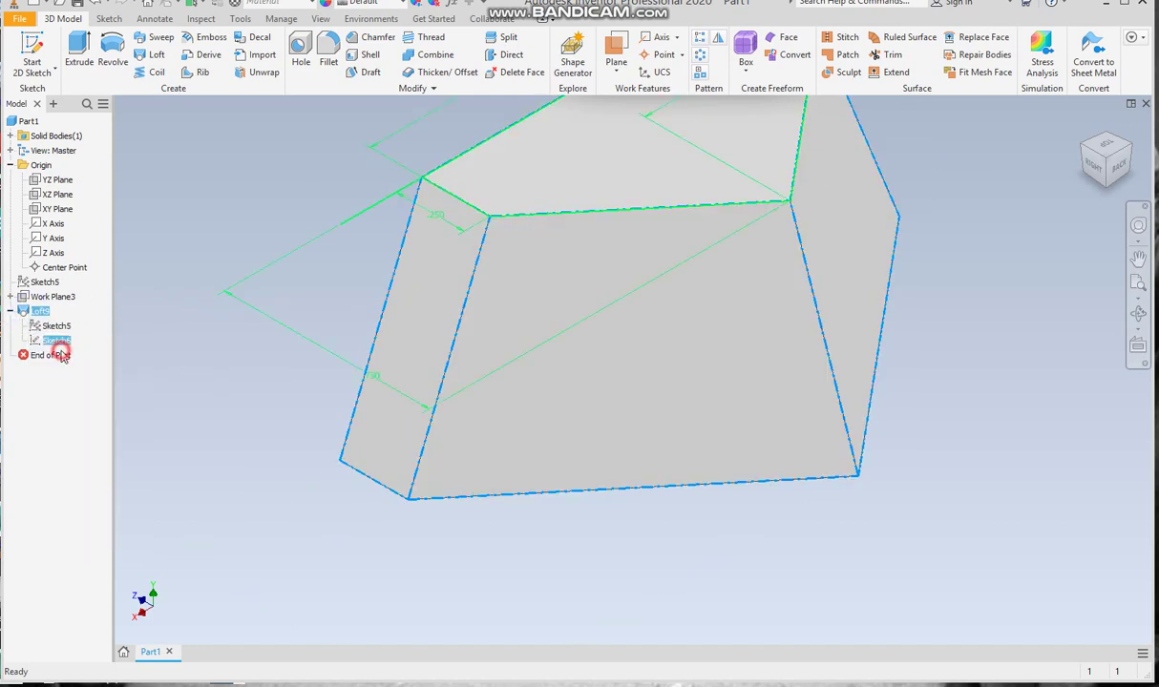
click(177, 184)
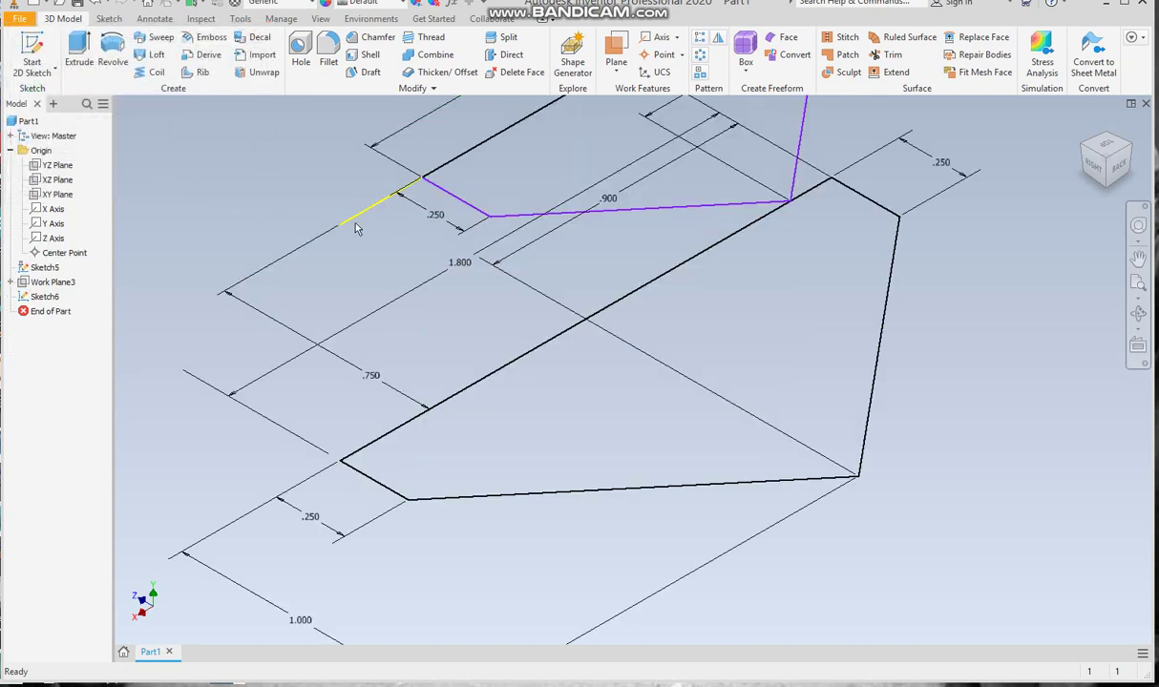
Step: Set the short edge of the smaller profile nearest the origin to 0.251 in and finish the sketch
click(1083, 143)
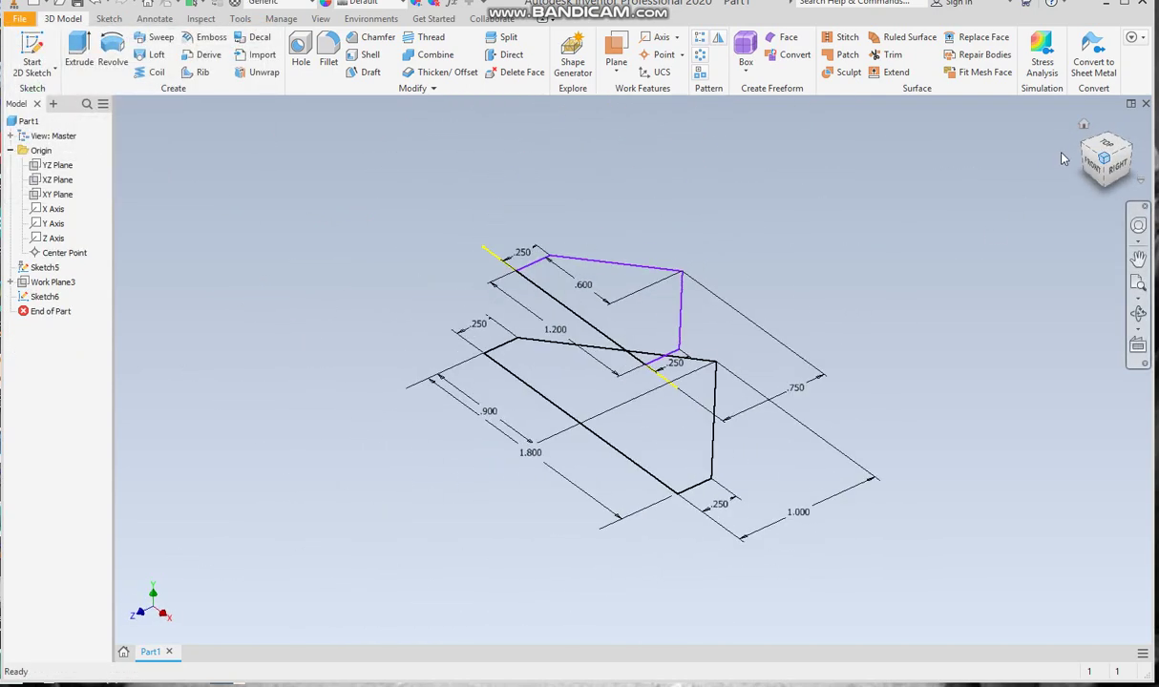
right_click(44, 296)
click(83, 359)
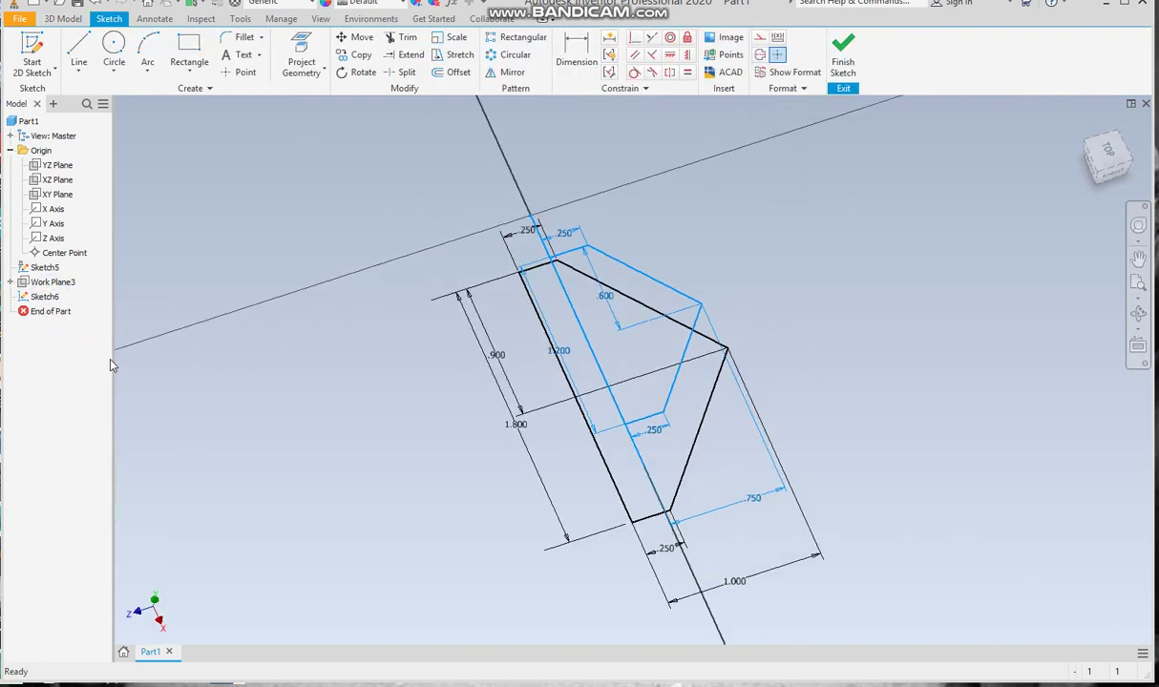
double_click(614, 216)
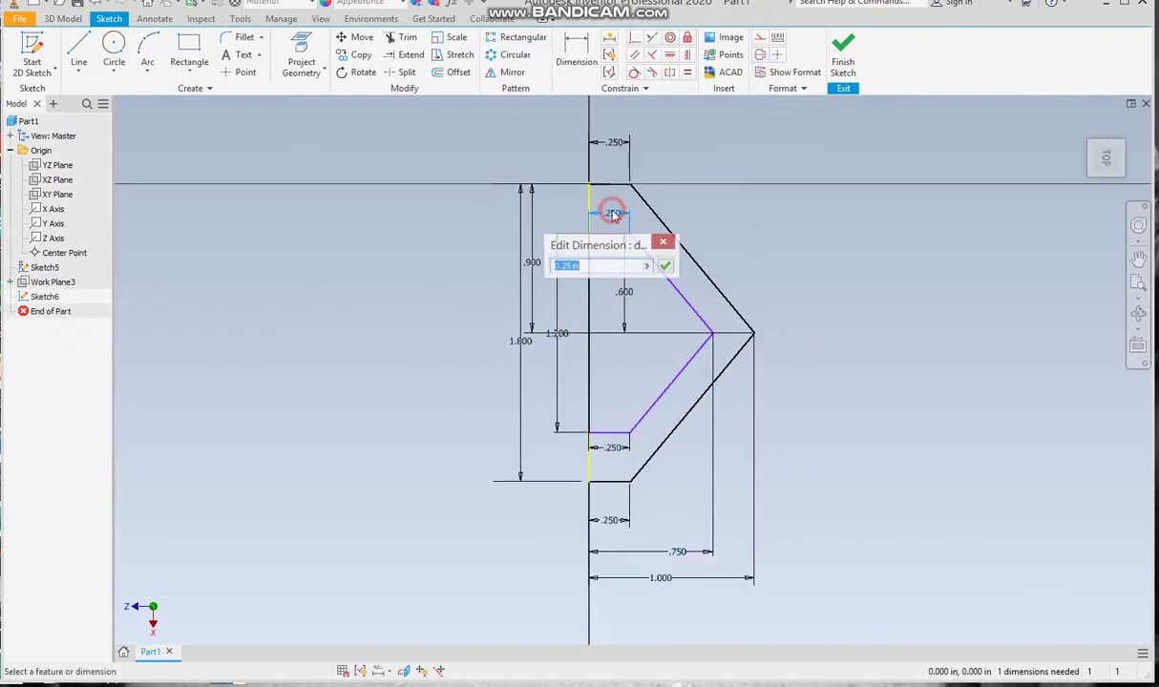
click(572, 266)
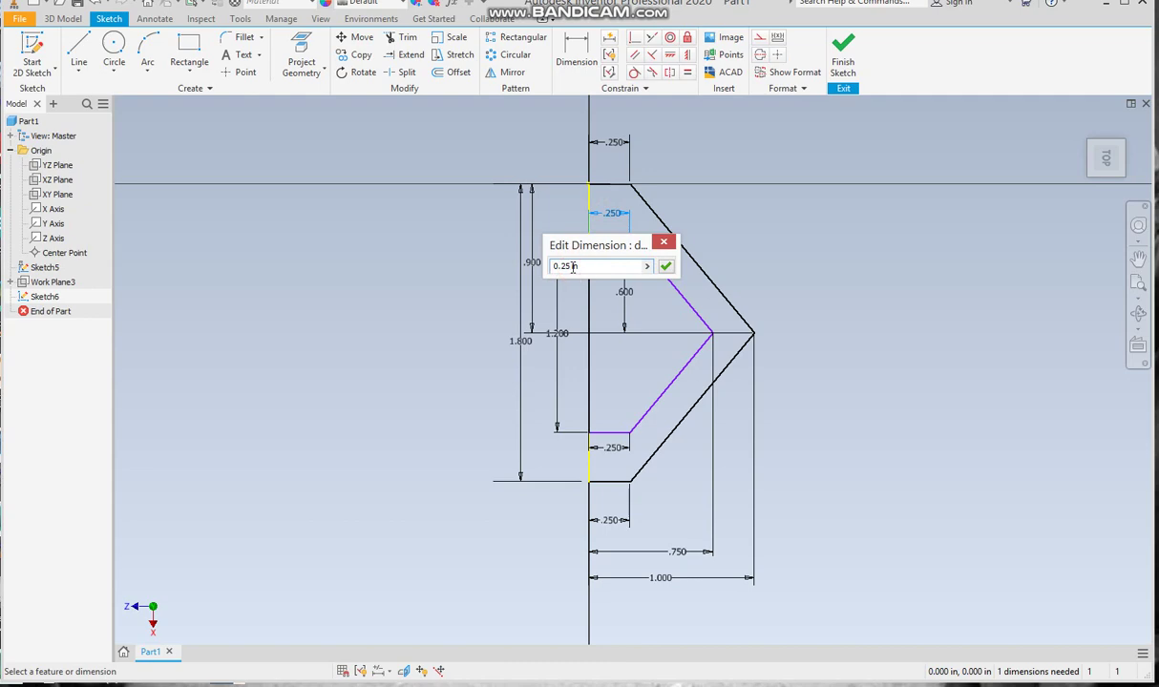
click(665, 267)
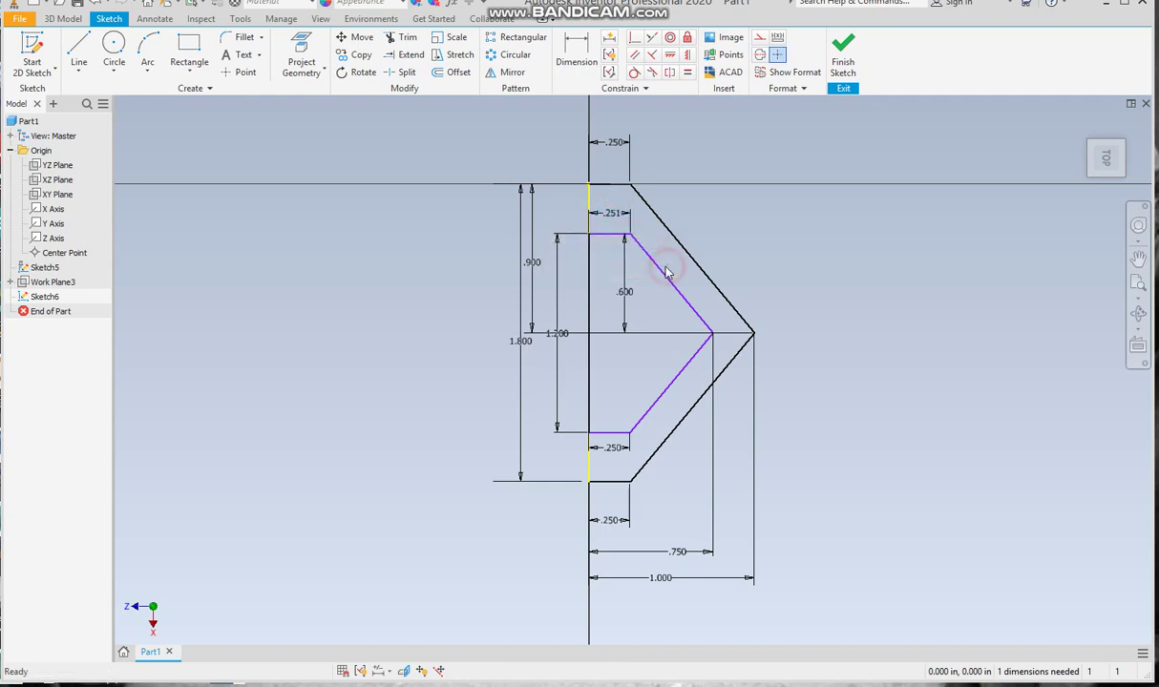
click(843, 67)
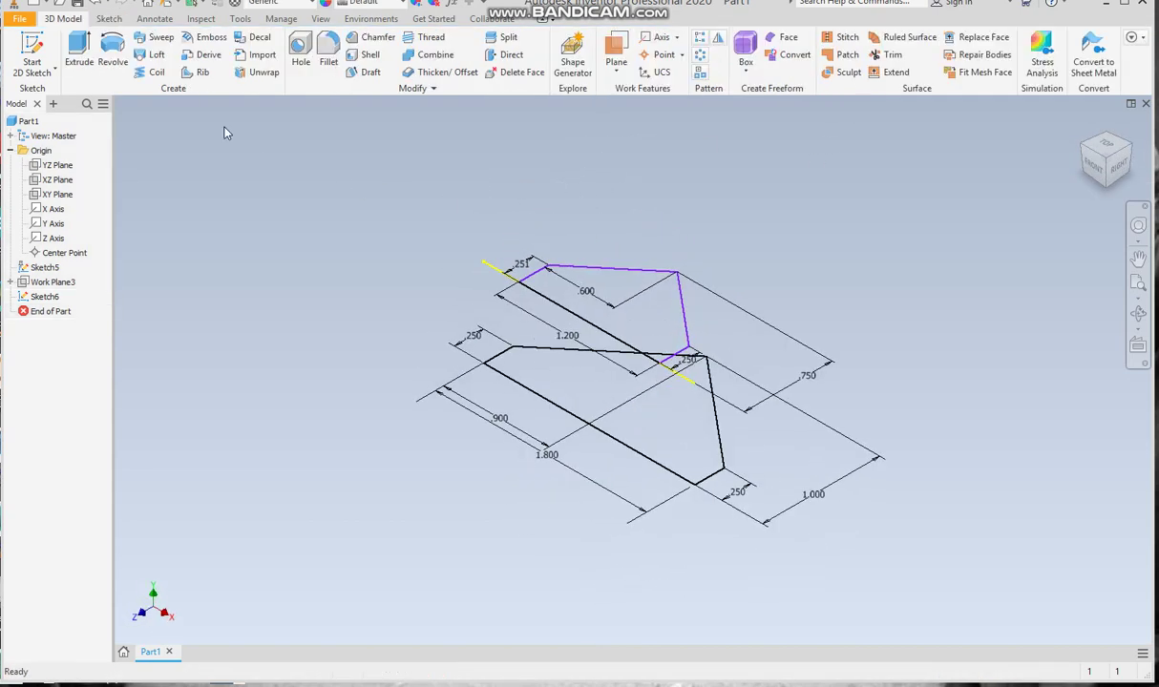
Step: Loft a solid between the base profile and the smaller profile on the offset plane
click(150, 55)
click(485, 368)
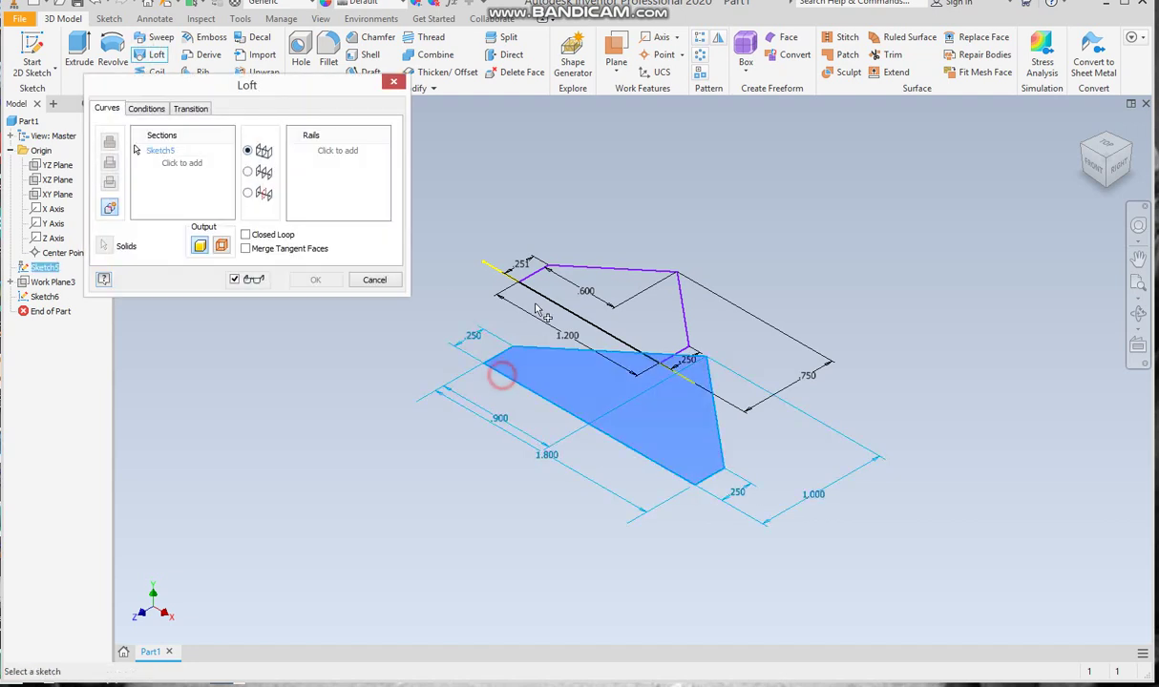
click(515, 284)
click(305, 279)
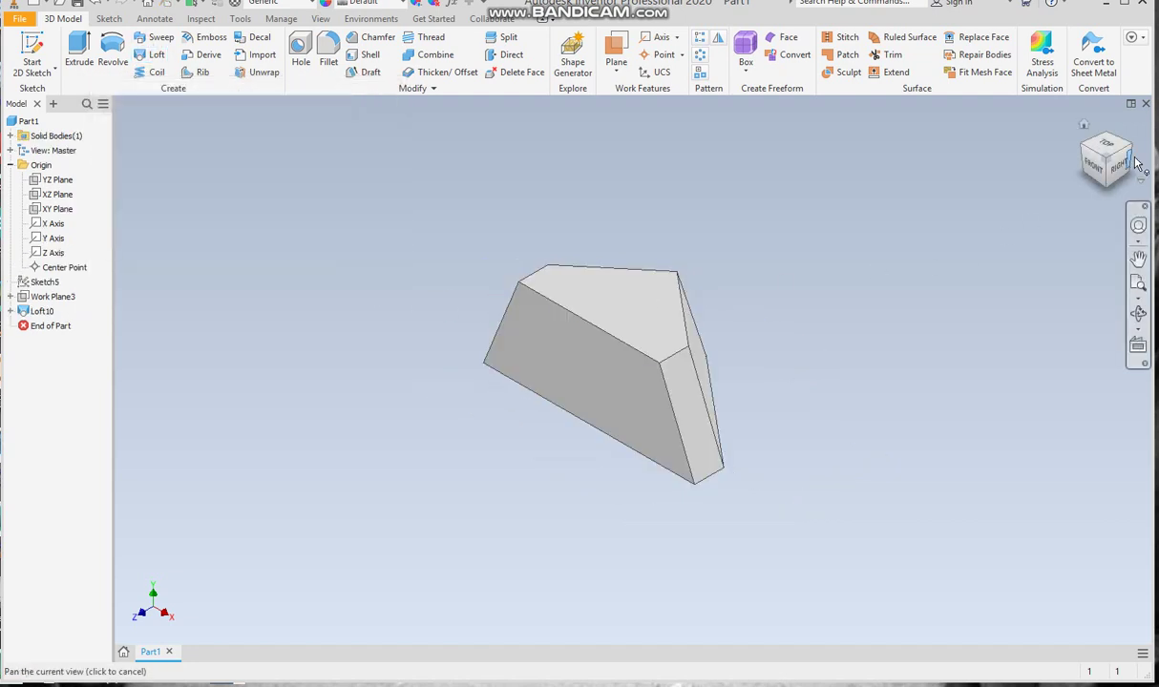
Step: Examine the loft's two sloping front faces to check whether each one can host a sketch
click(1090, 176)
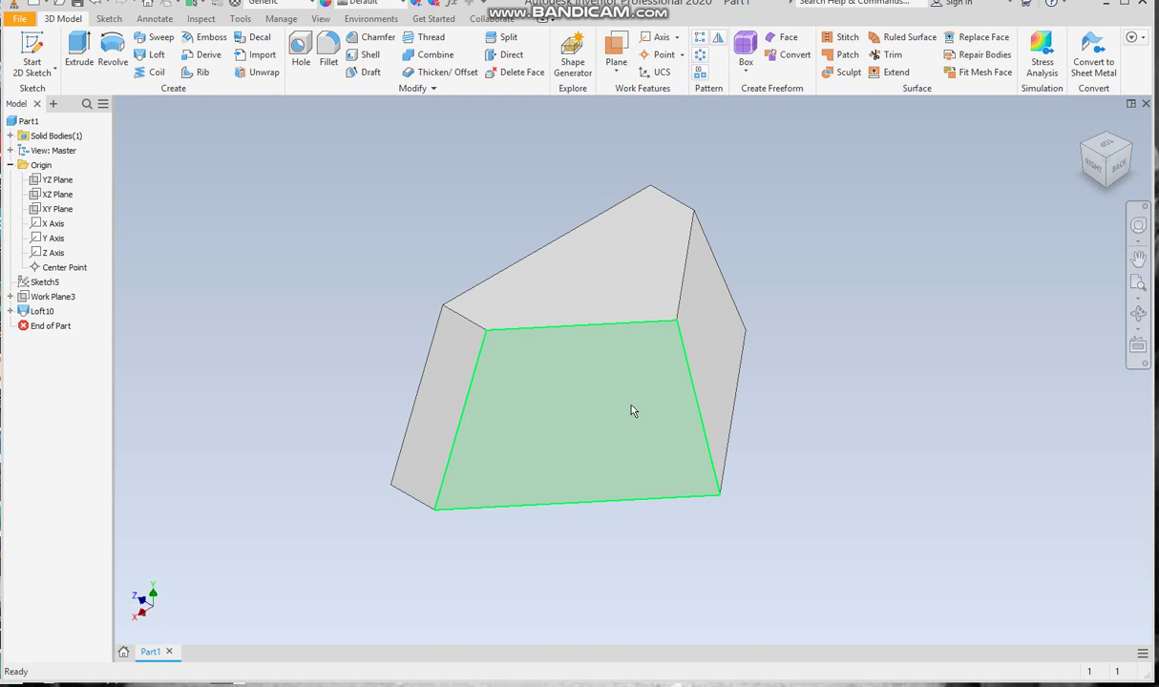
click(631, 410)
click(698, 348)
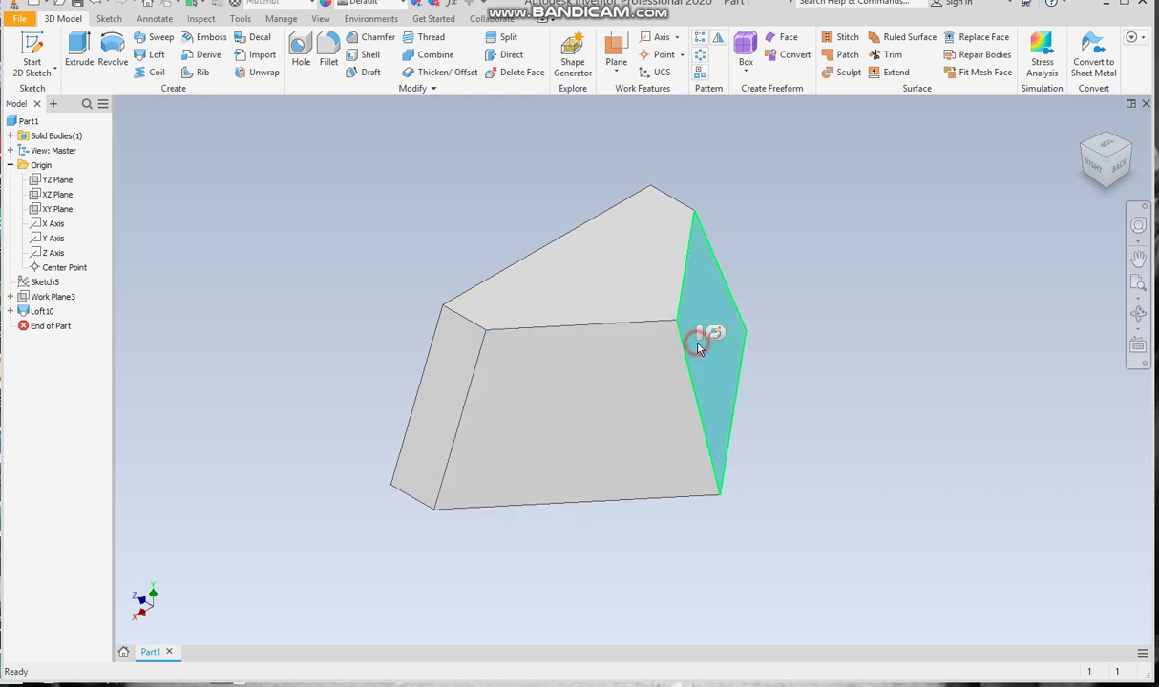
click(1120, 155)
click(1118, 155)
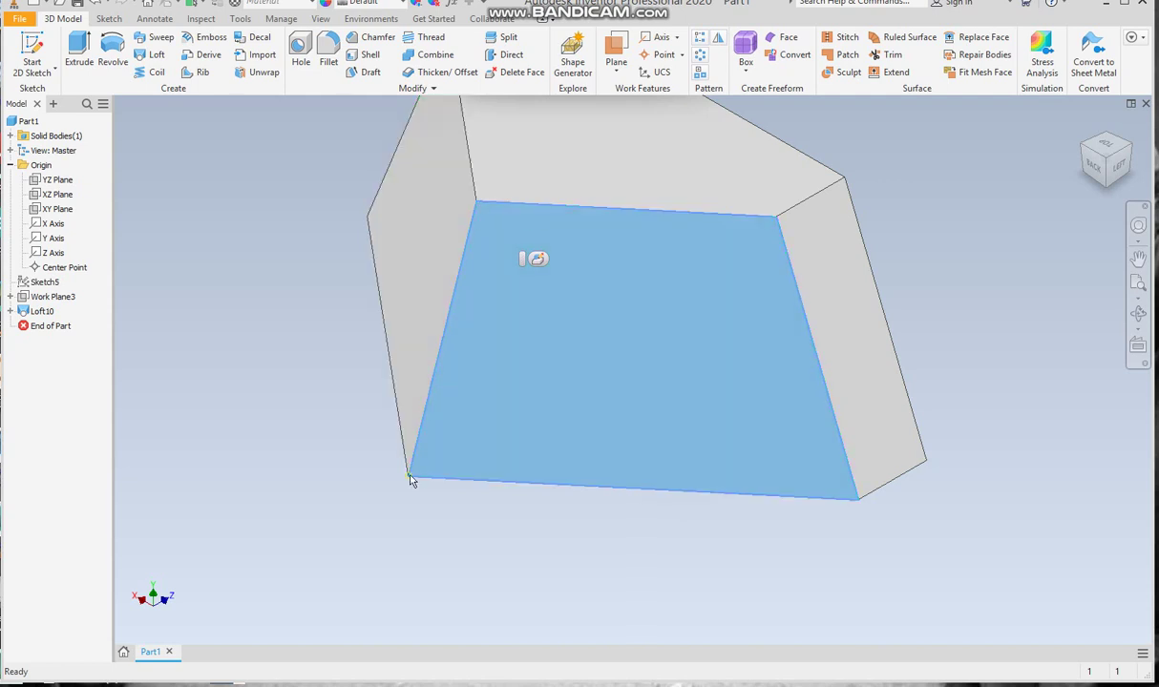
drag(1106, 156, 410, 385)
click(423, 410)
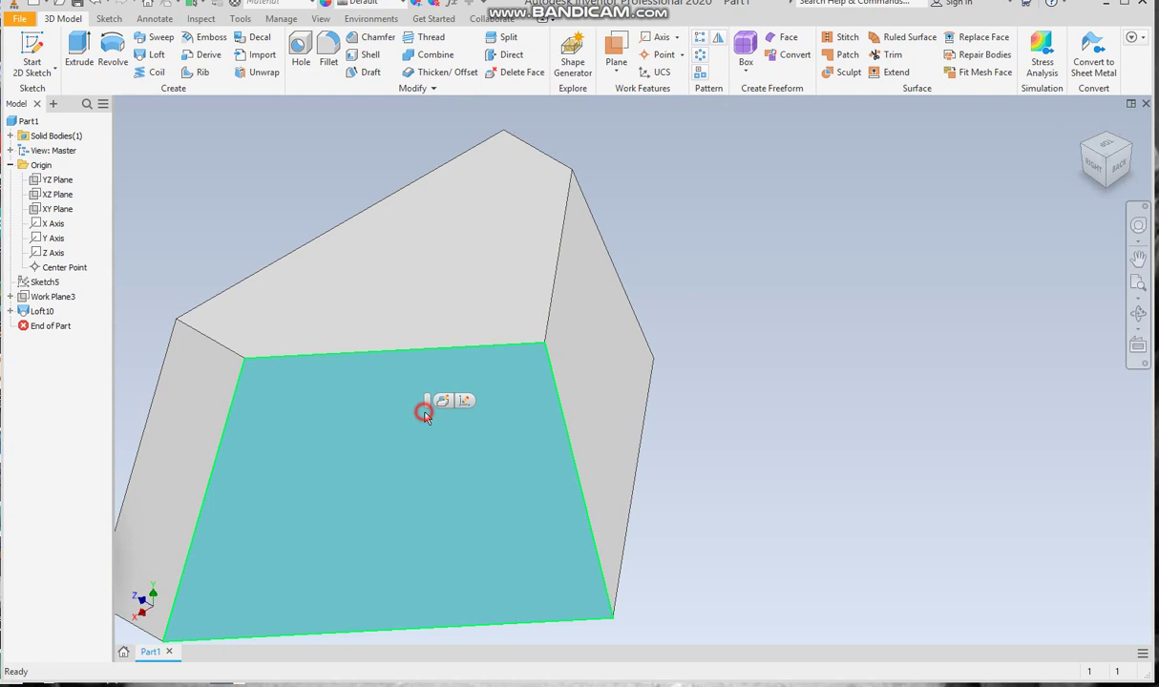
click(587, 356)
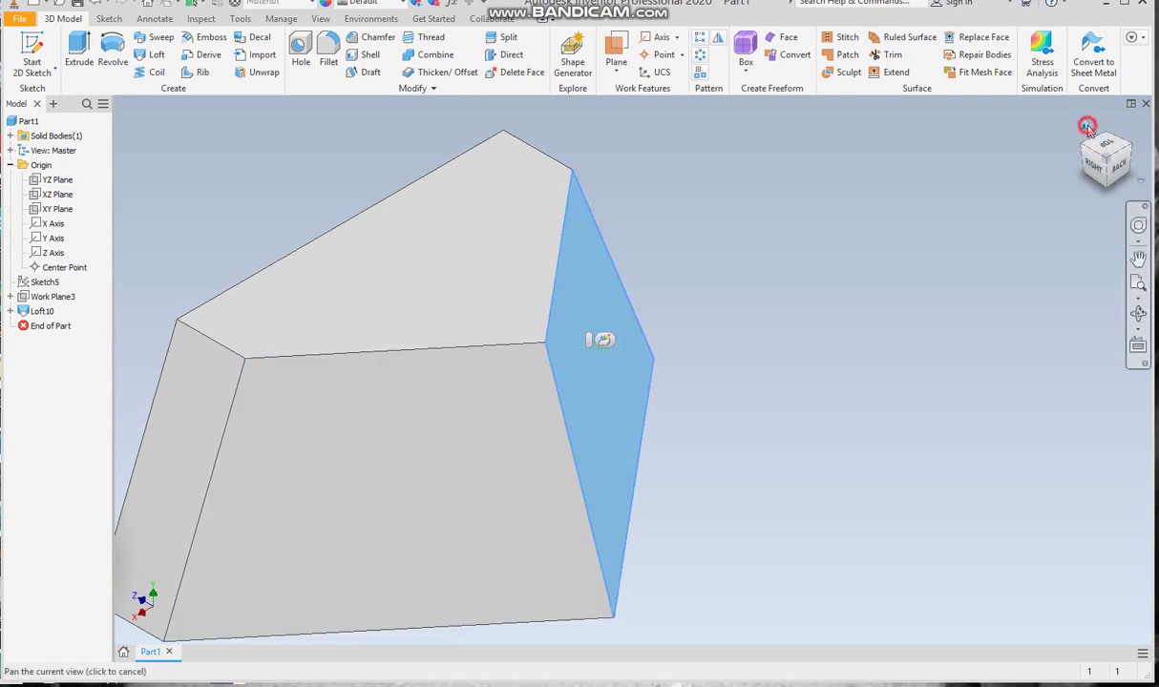
drag(1105, 156, 200, 265)
Step: Set the short edge of the loft's smaller profile nearest the origin to 0.25 in and finish the sketch
click(11, 311)
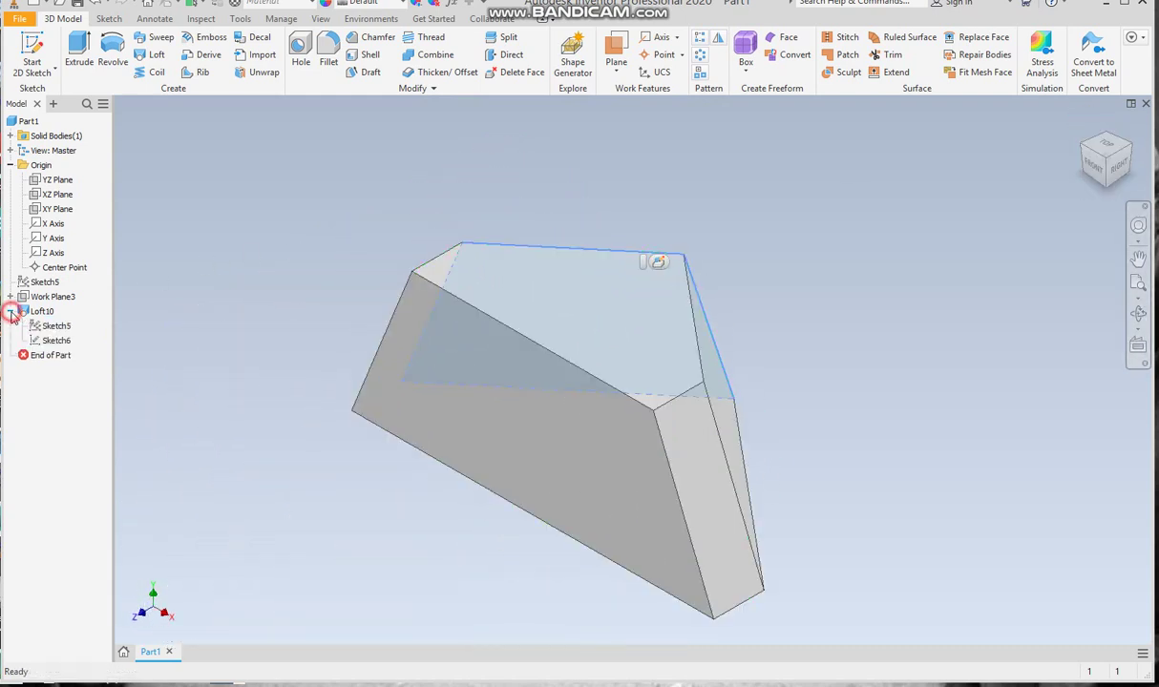
right_click(38, 341)
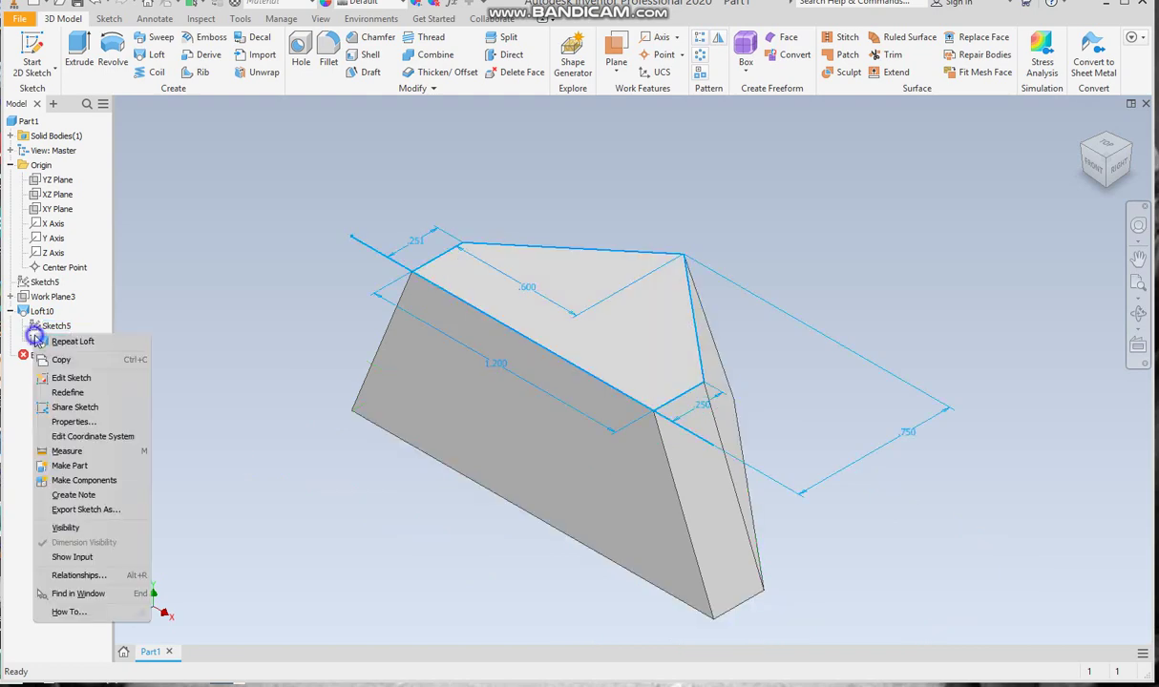
click(70, 380)
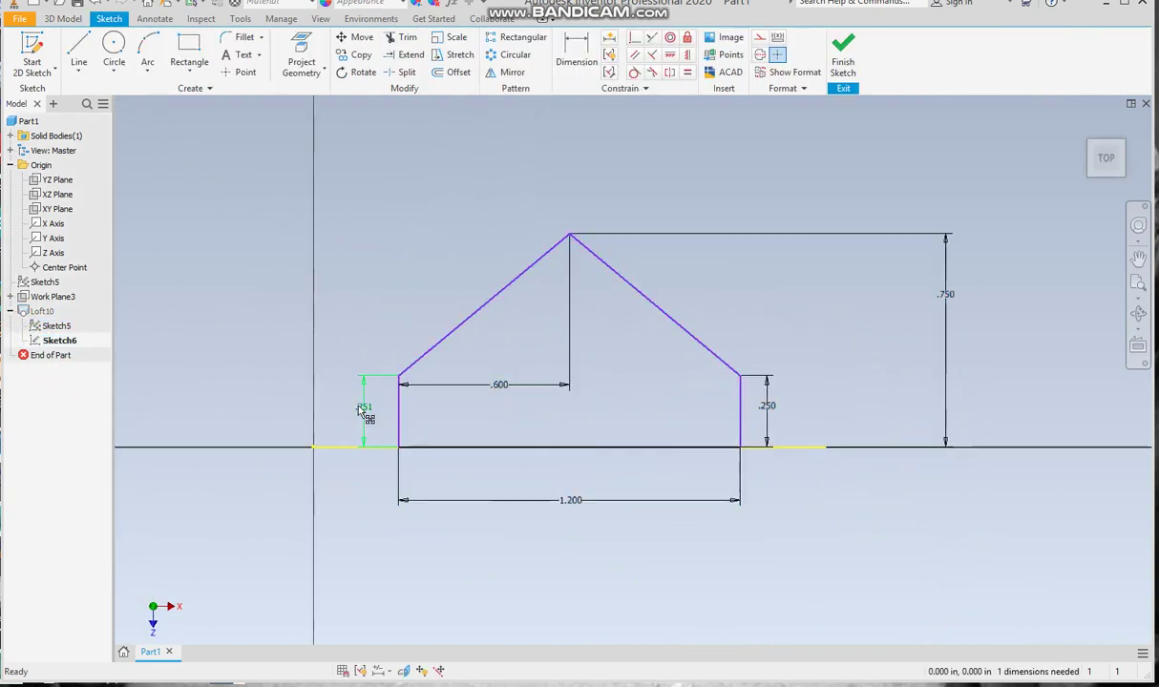
double_click(364, 406)
click(334, 460)
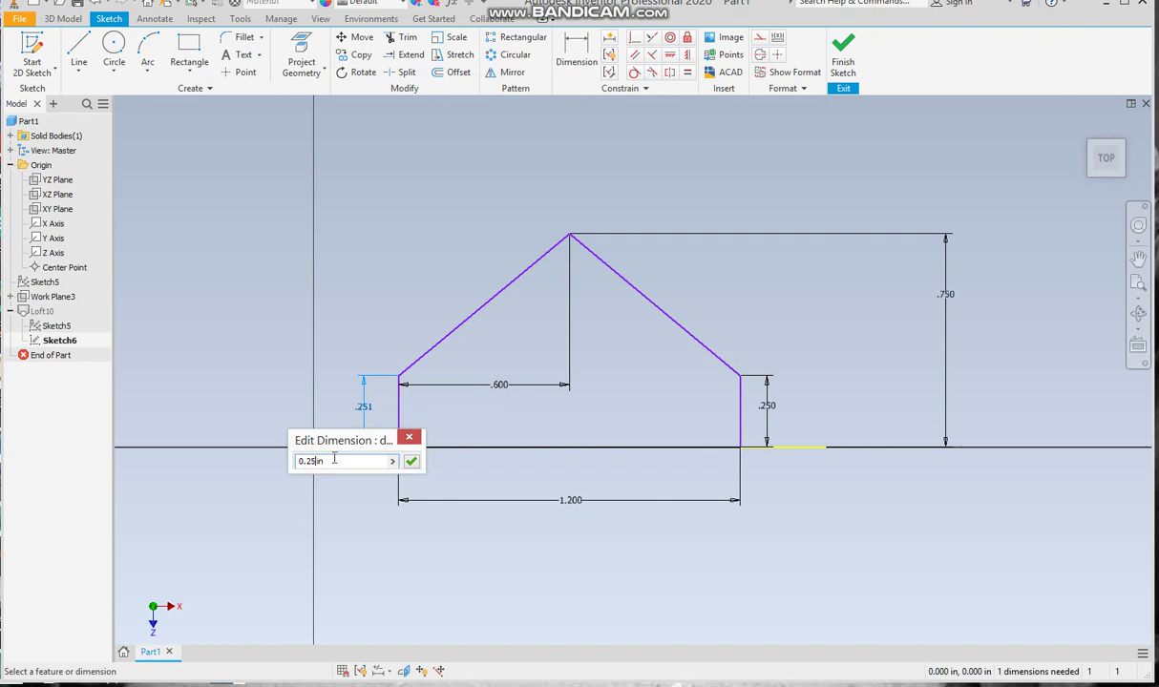
key(Return)
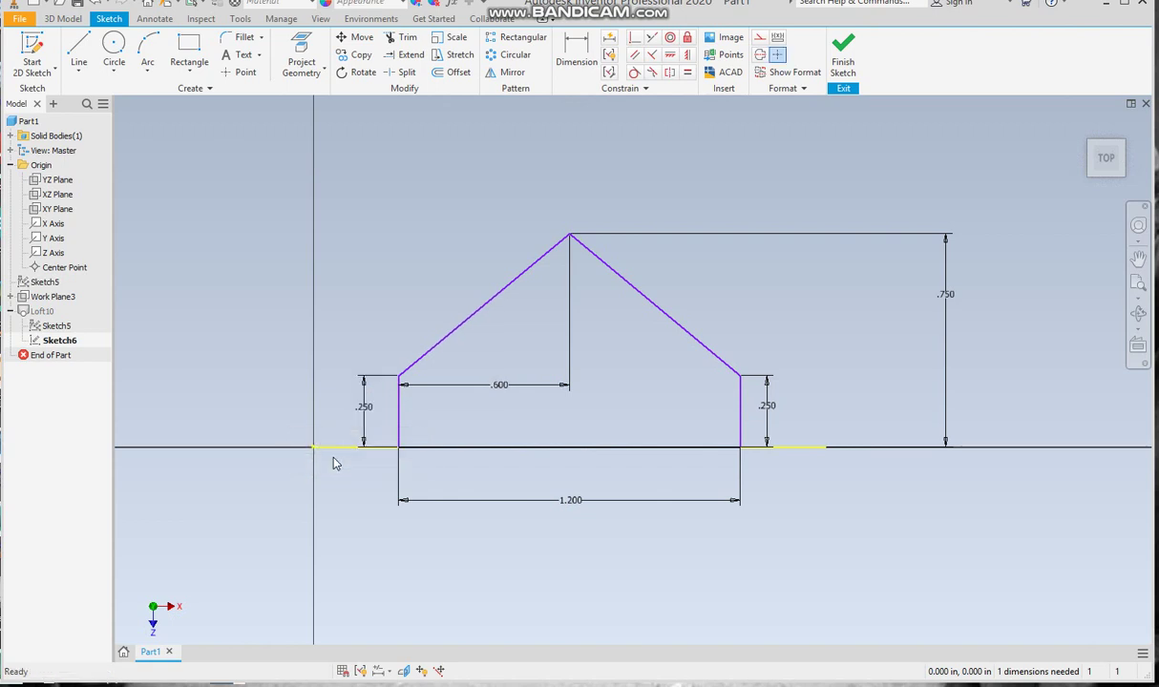
click(843, 63)
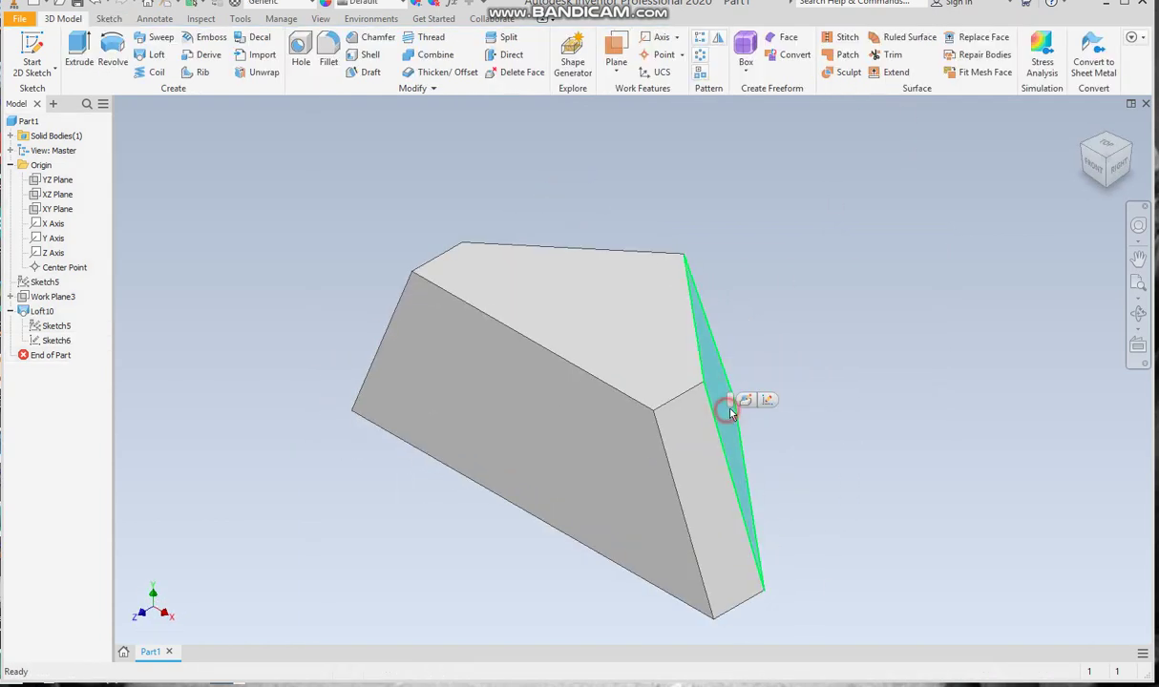
Step: Start a sketch on the right-hand sloping front face of the loft and project the face's outline into it
click(730, 413)
click(1129, 153)
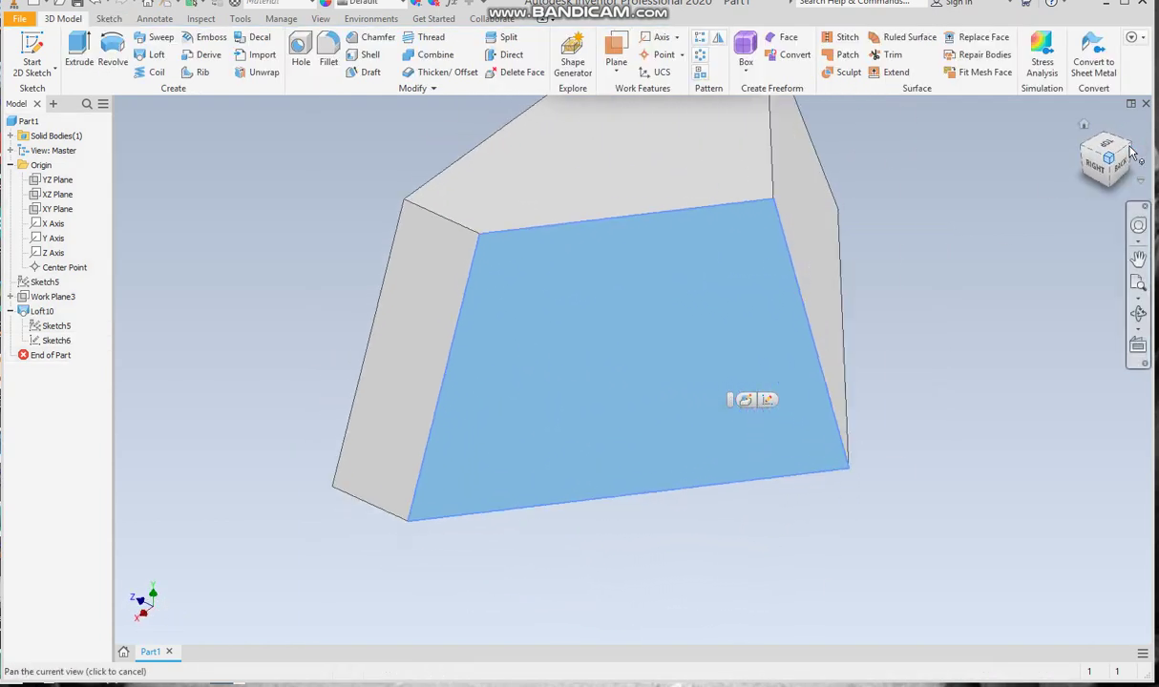
click(878, 224)
click(690, 308)
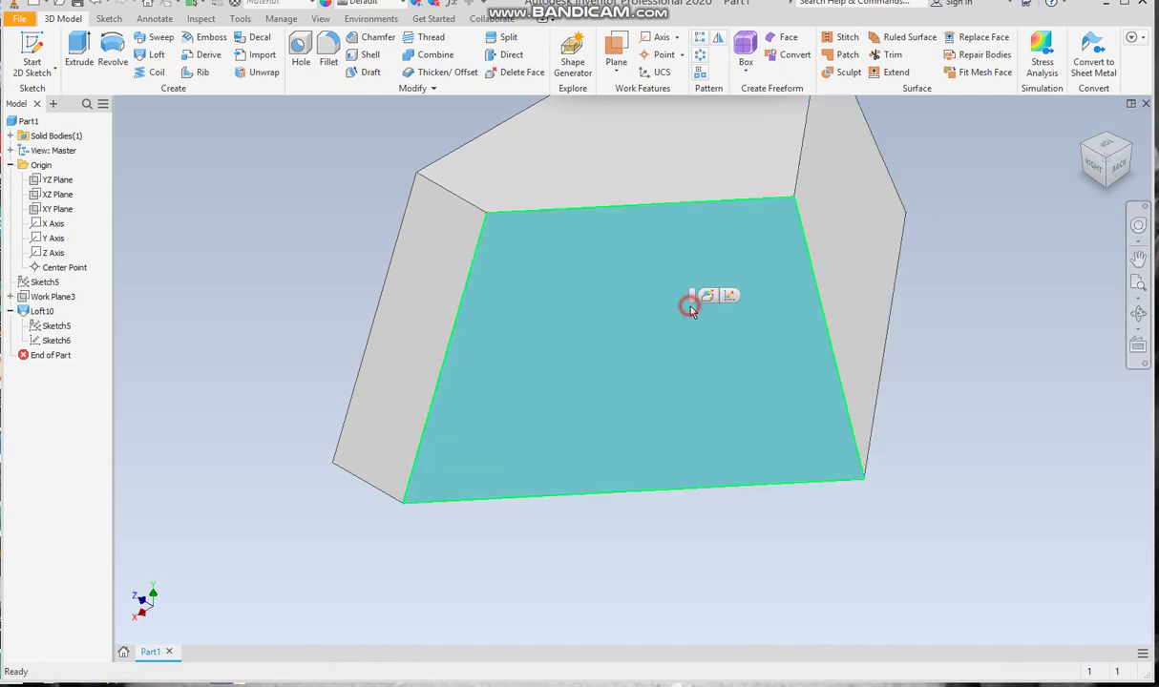
click(731, 297)
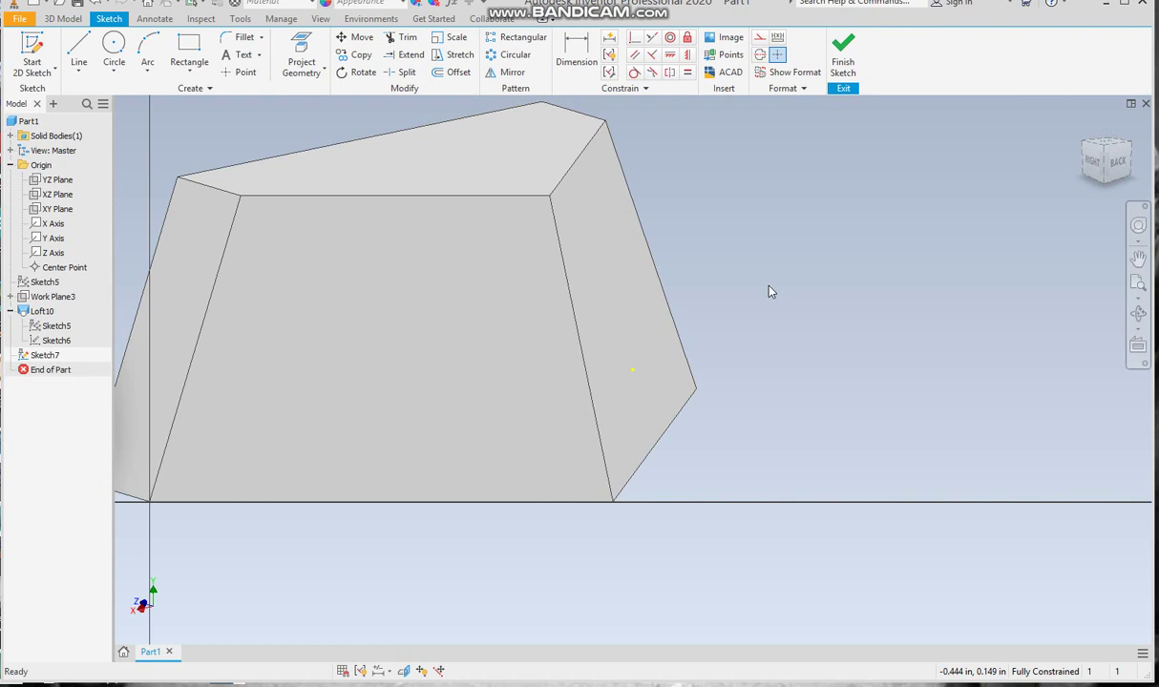
click(303, 66)
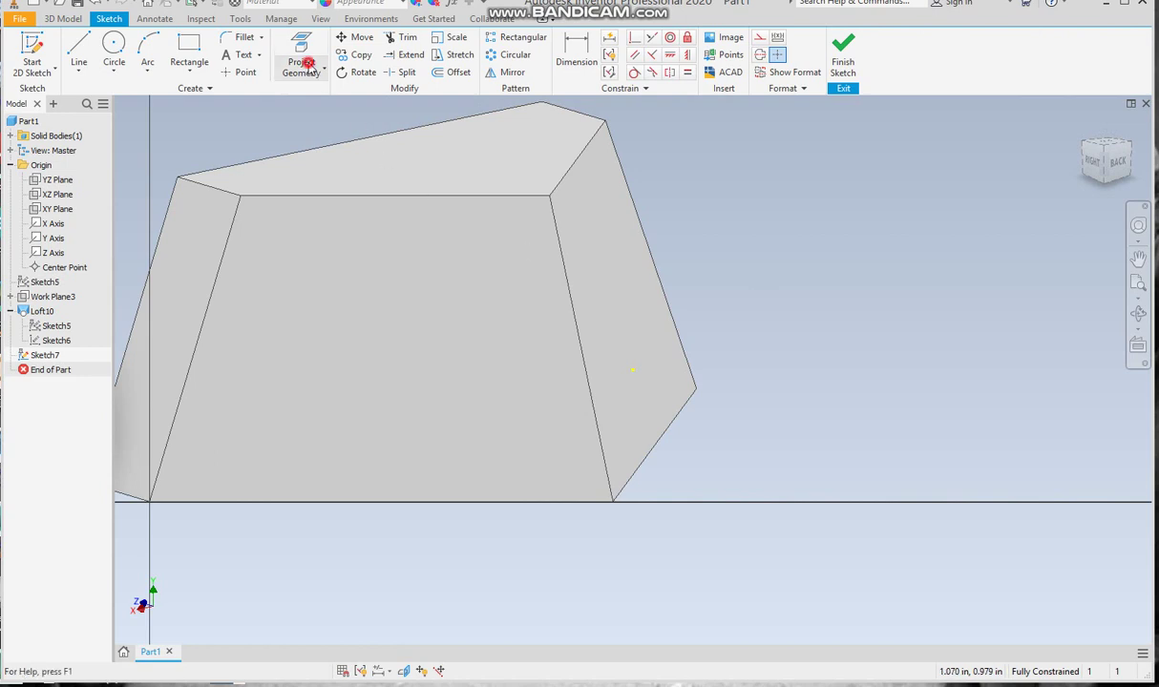
click(323, 97)
click(338, 226)
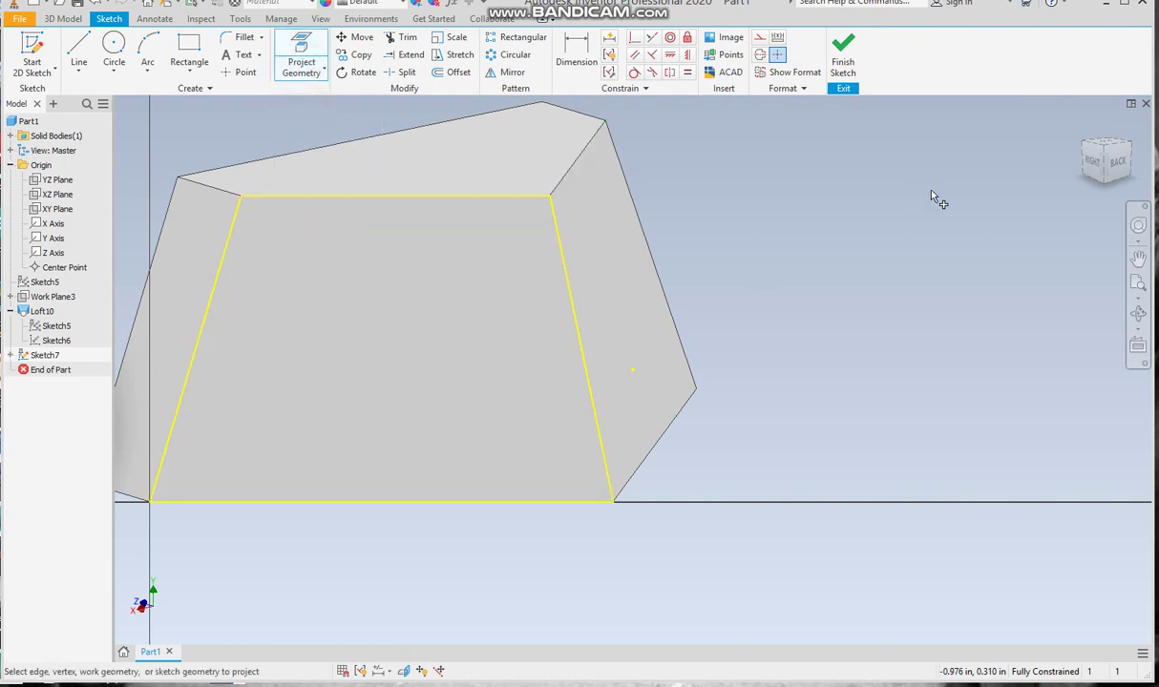
Step: Offset the projected face outline inward by about 0.065 in
click(453, 72)
click(422, 201)
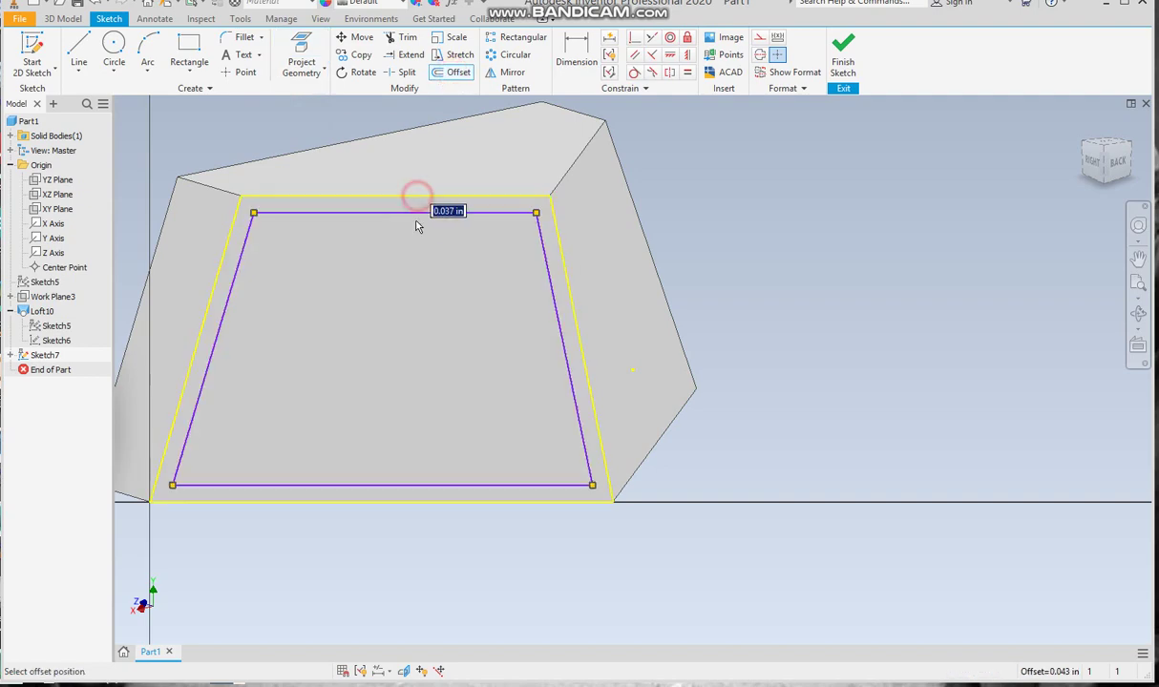
click(415, 223)
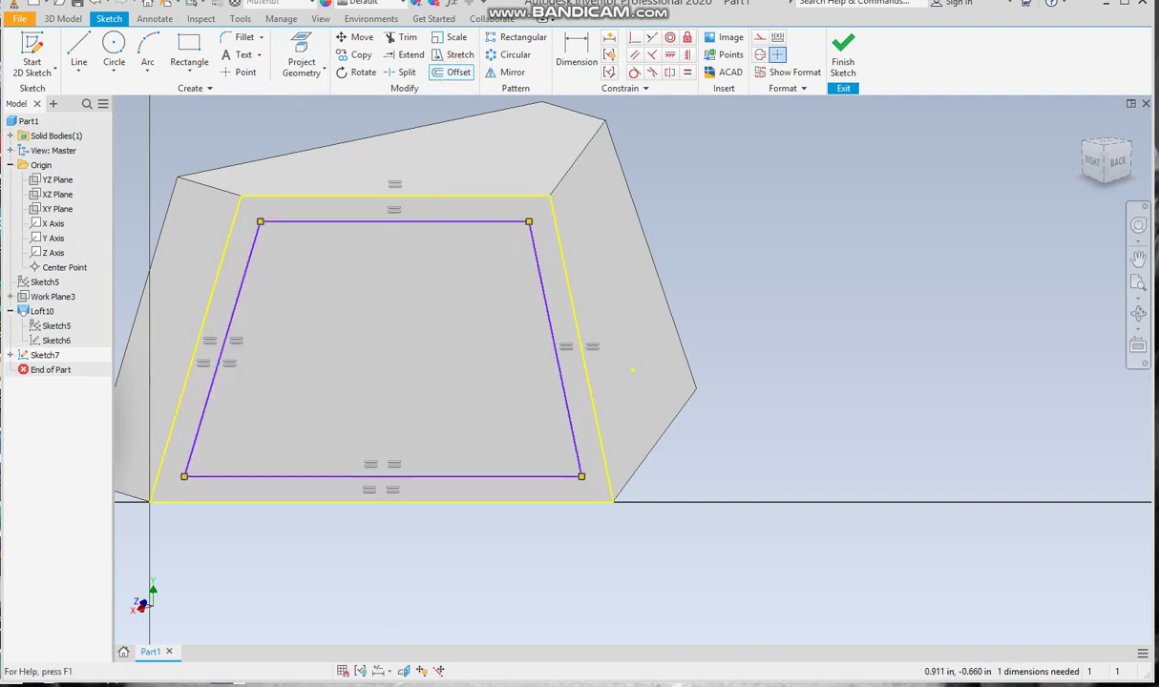
Step: Look up the border width in the PDF drawing, set the gap between the two outlines to 0.1 in and finish the sketch
key(alt+Tab)
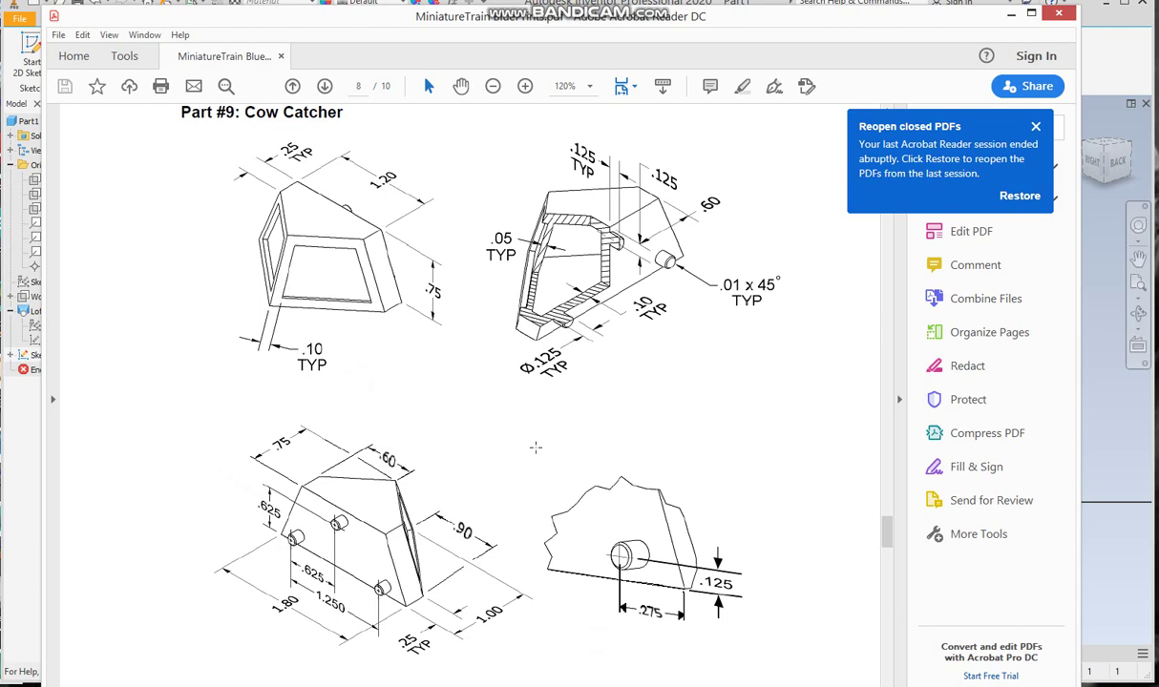
key(alt+Tab)
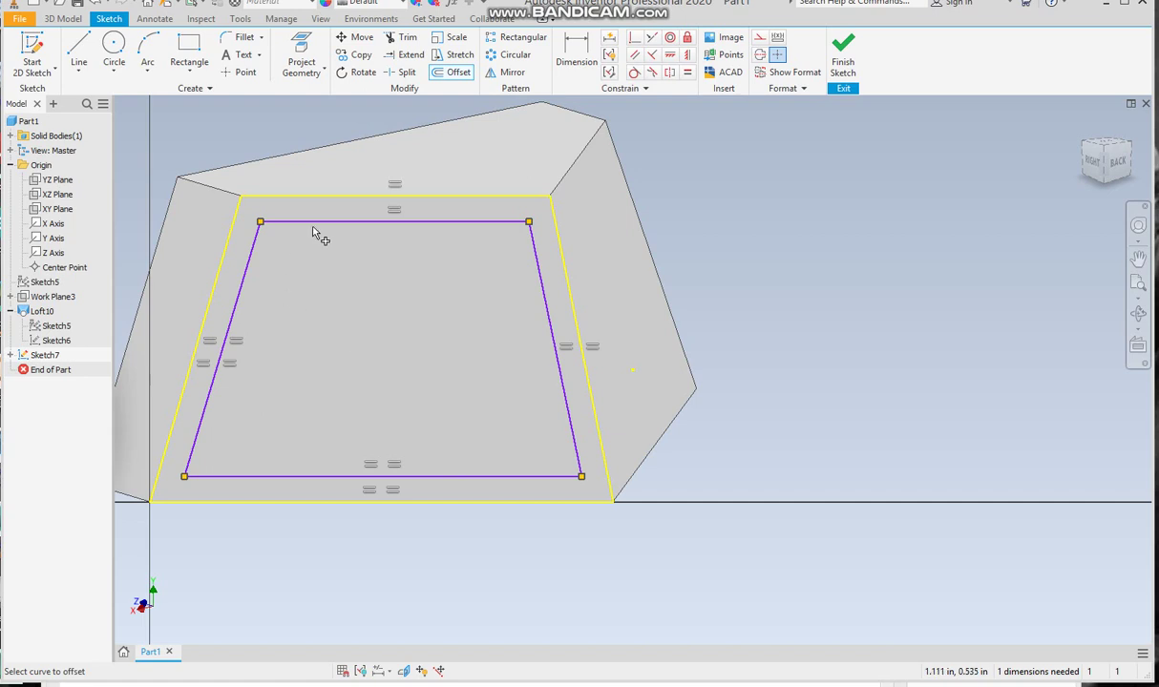
click(576, 56)
click(389, 195)
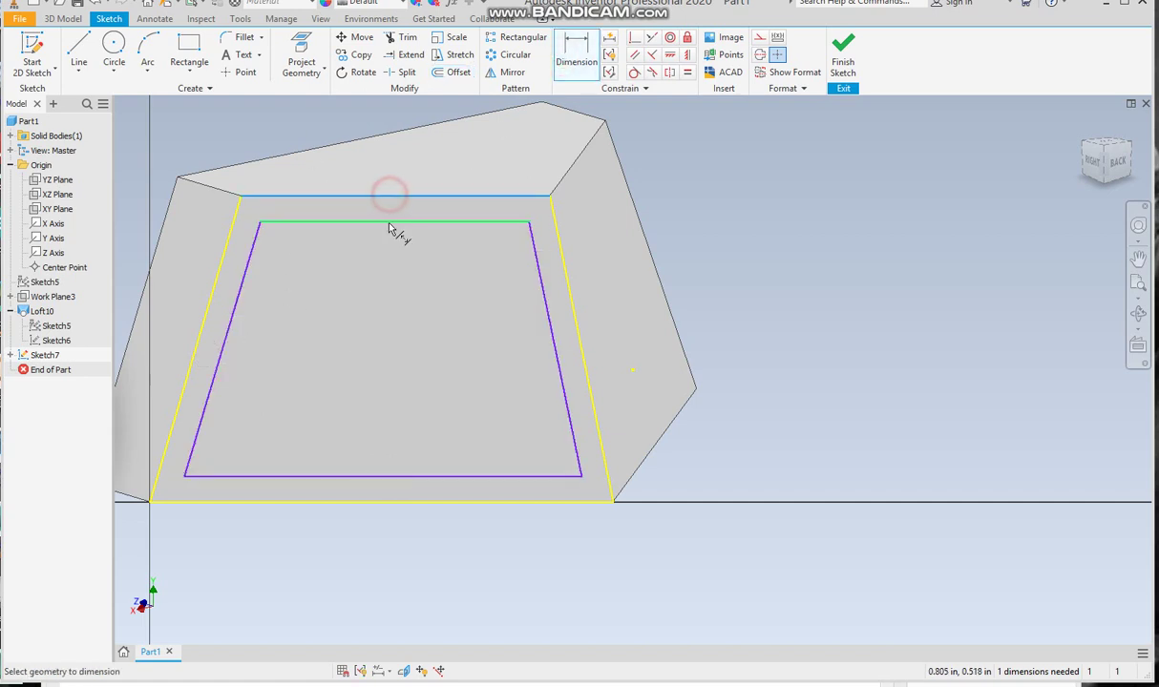
click(390, 222)
click(388, 207)
text(.1)
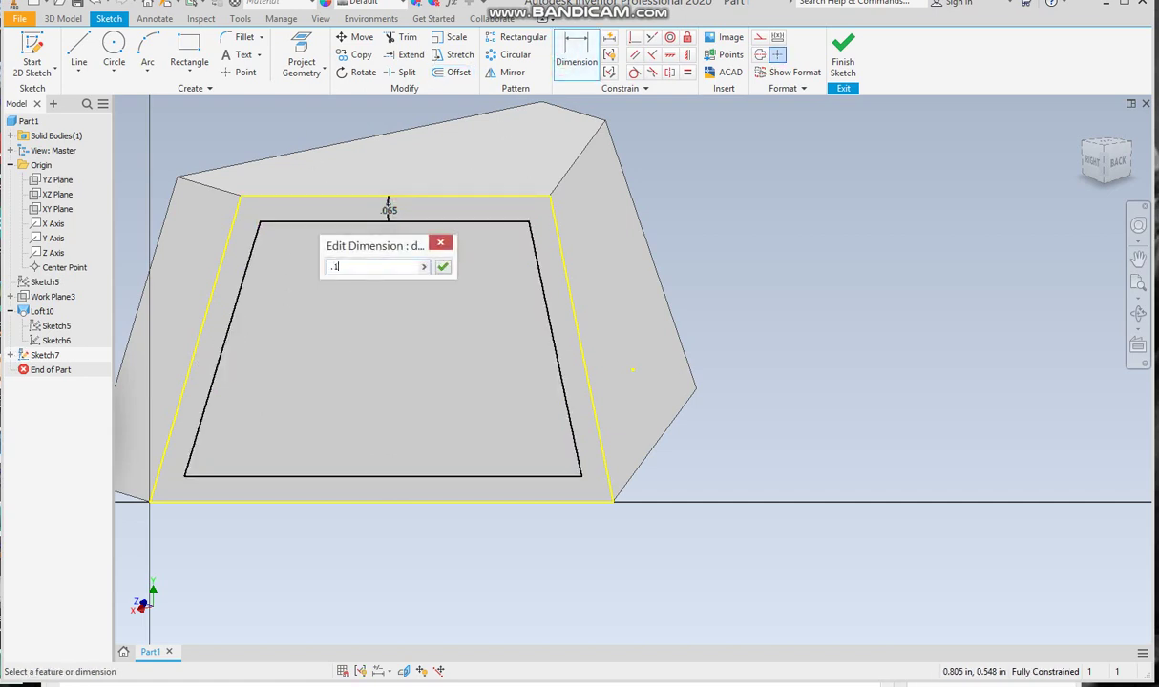
key(Return)
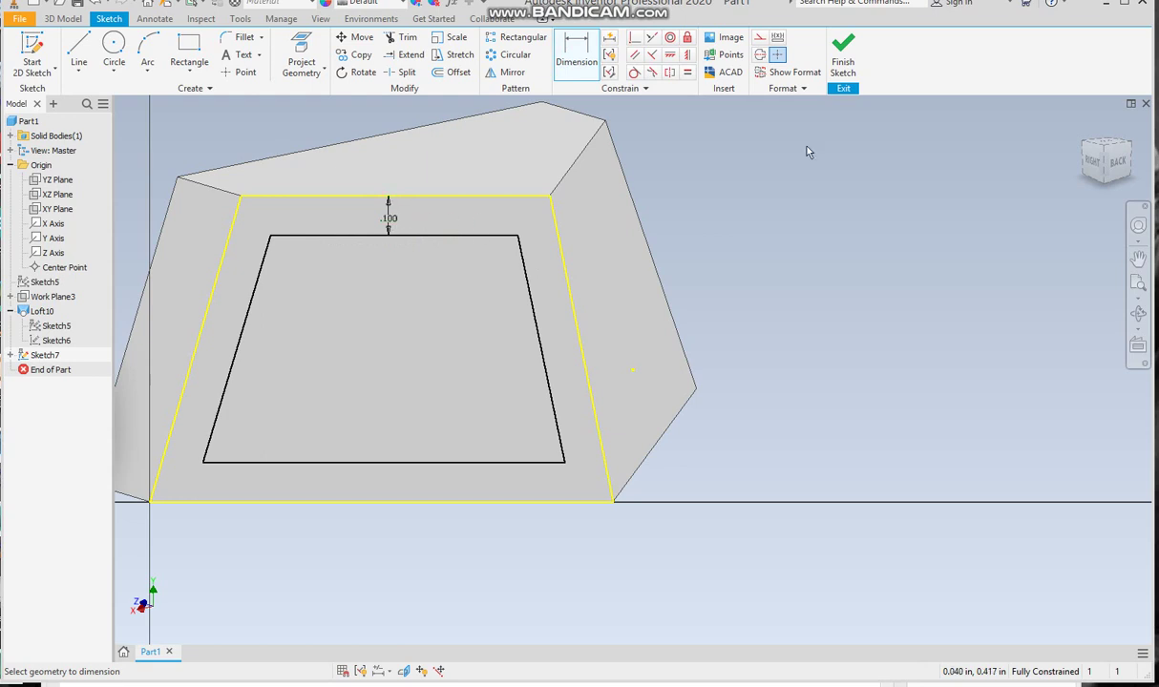
click(845, 63)
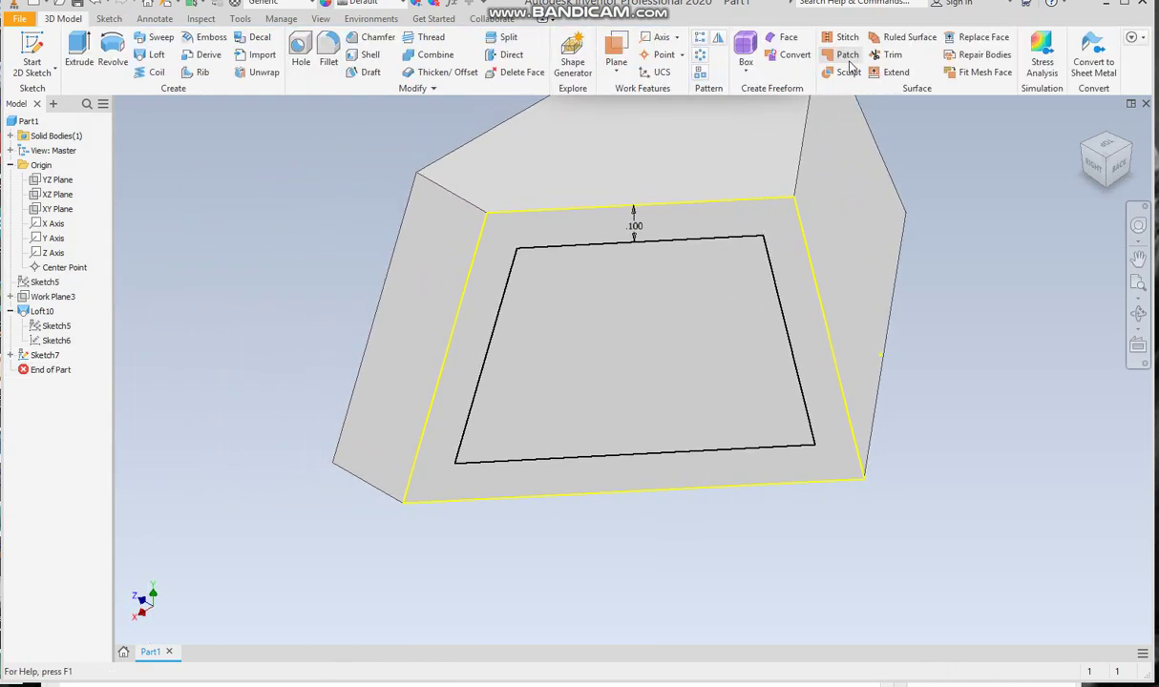
right_click(306, 211)
click(350, 187)
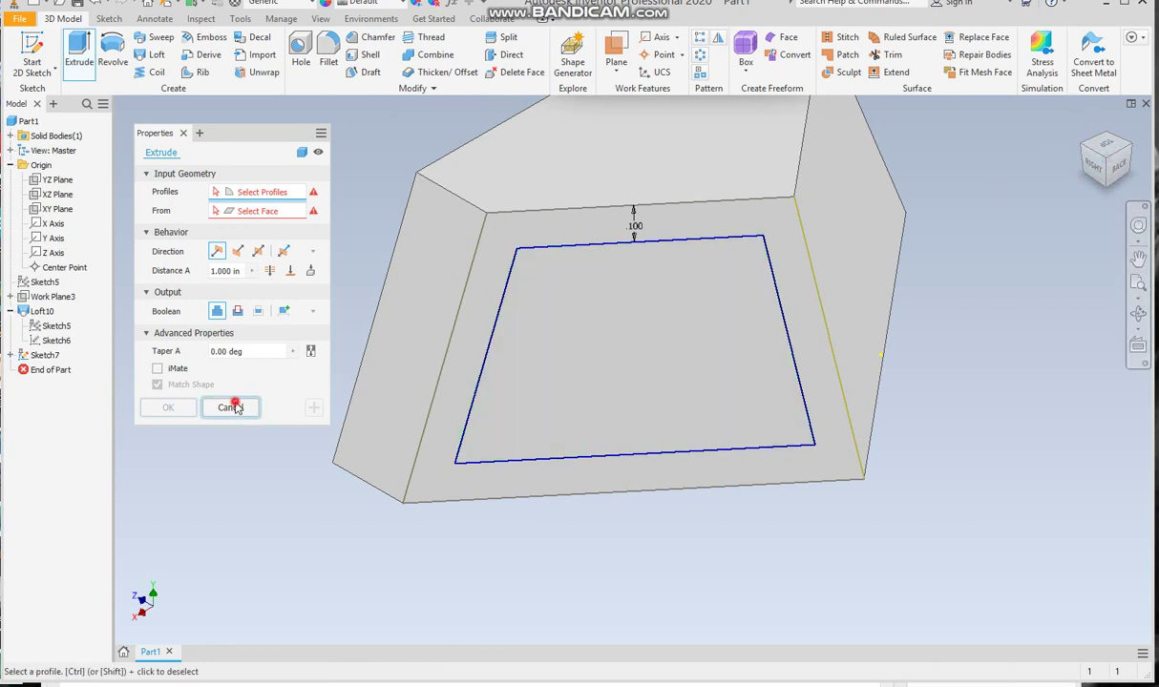
click(229, 406)
Step: Shell the solid with a 0.1 in wall thickness, removing the bottom face
mouse_move(696, 286)
shift+middle_down()
mouse_move(729, 279)
mouse_move(827, 377)
shift+middle_up()
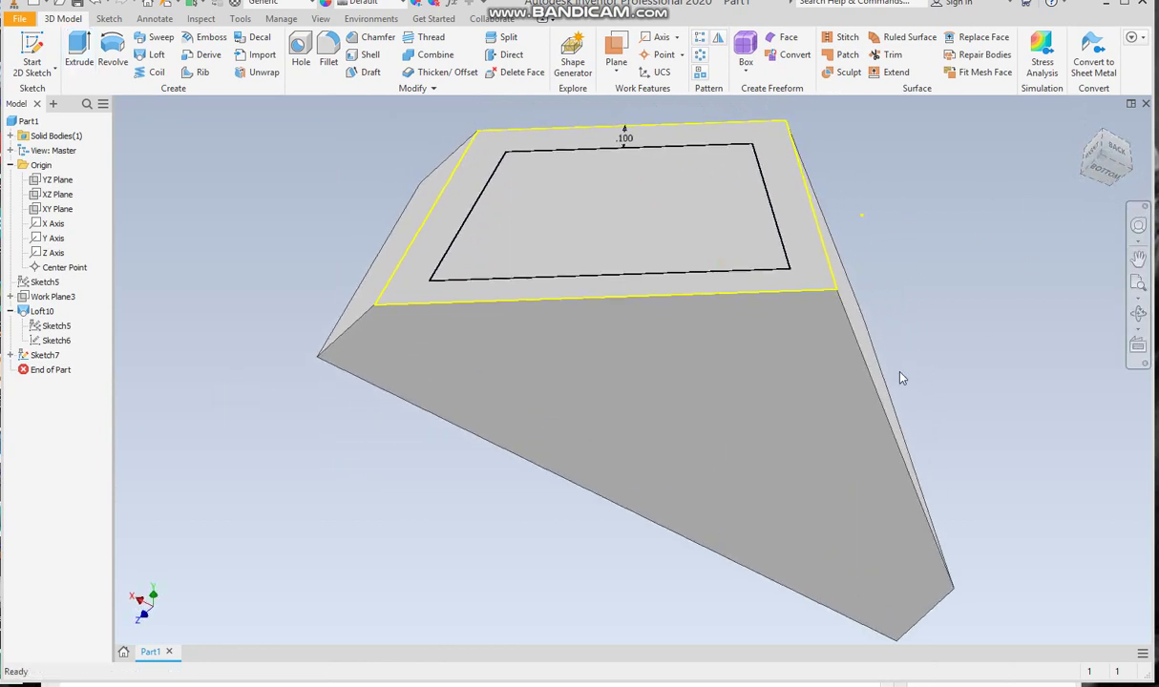
click(754, 447)
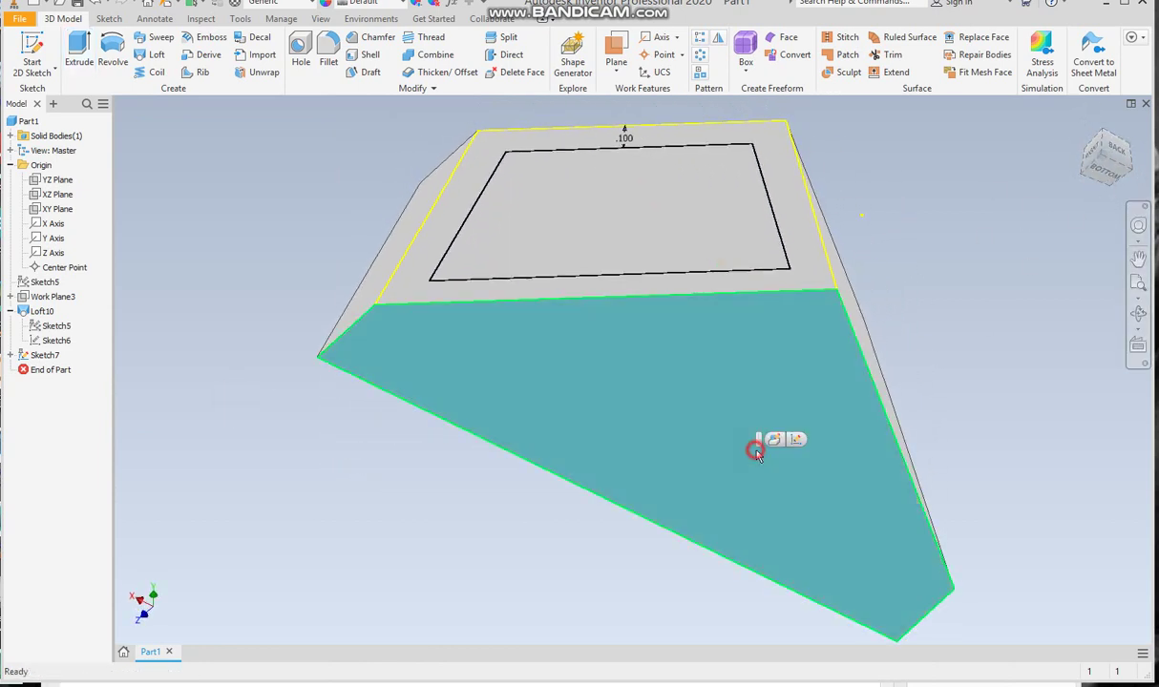
click(366, 55)
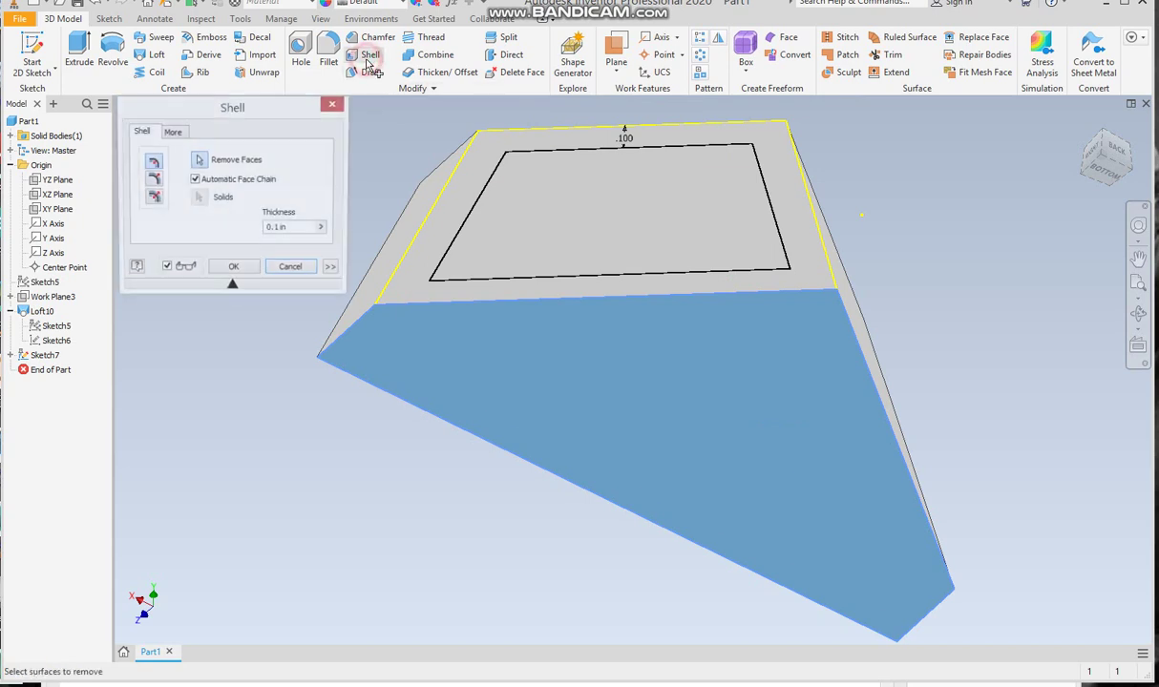
click(236, 271)
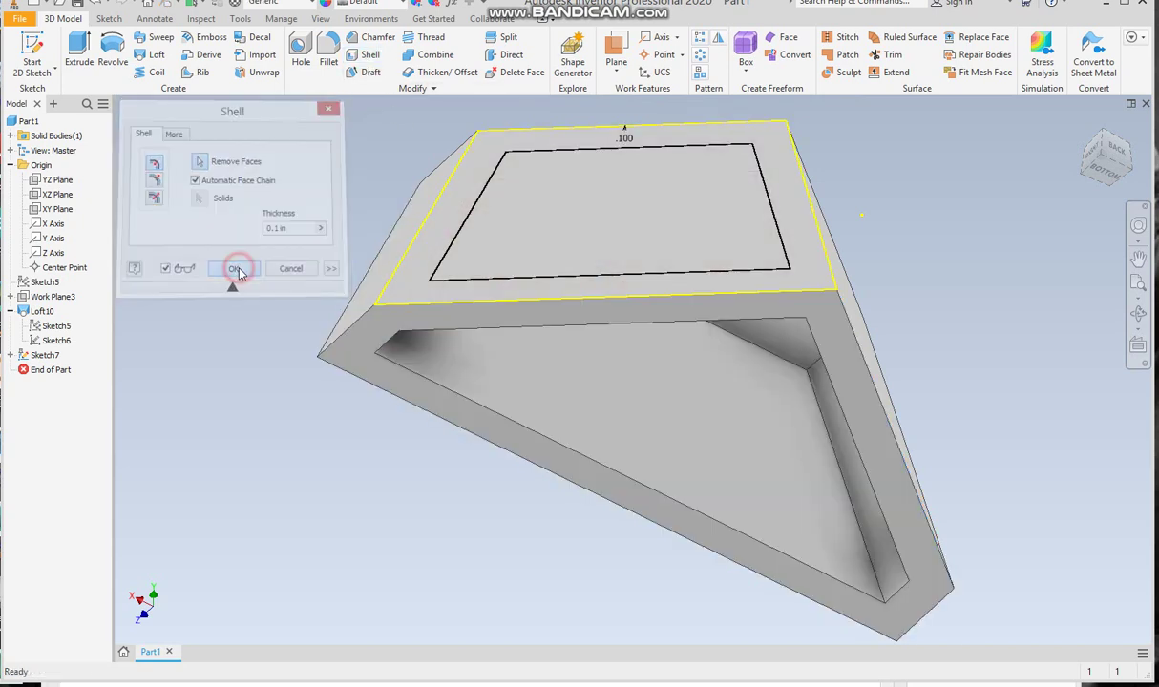
Step: Look up the recess depth in the PDF drawing and extrude the inset profile as a cut 0.05 in into the sloping face
click(1104, 136)
right_click(522, 161)
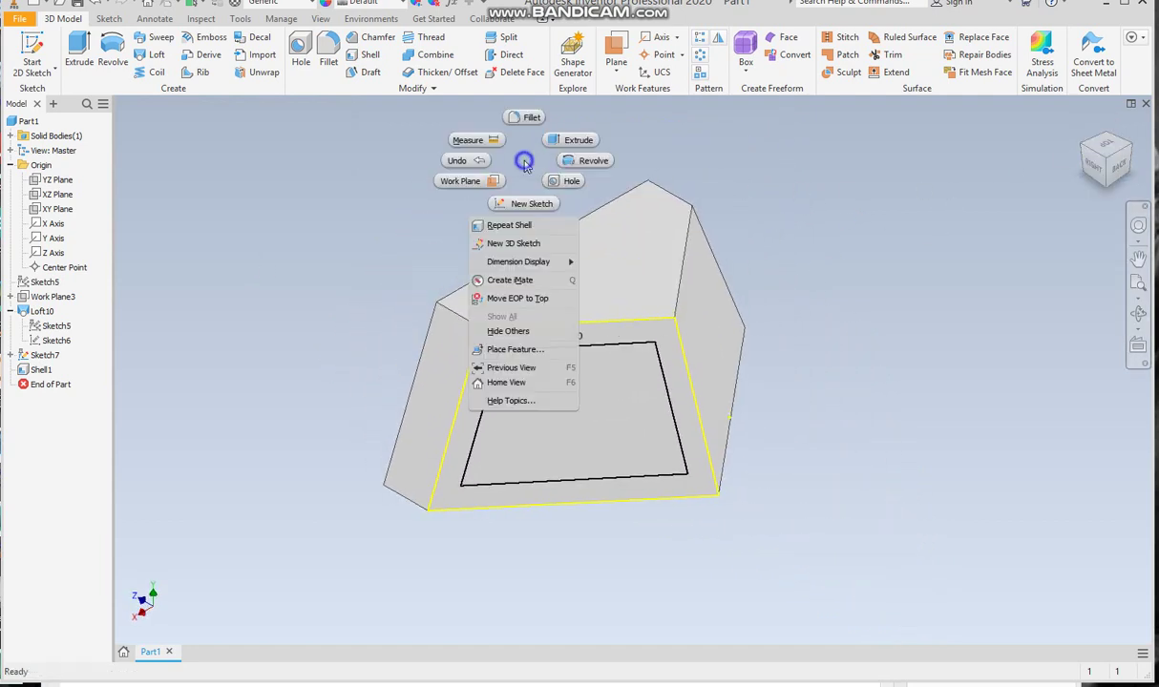
click(567, 140)
click(611, 388)
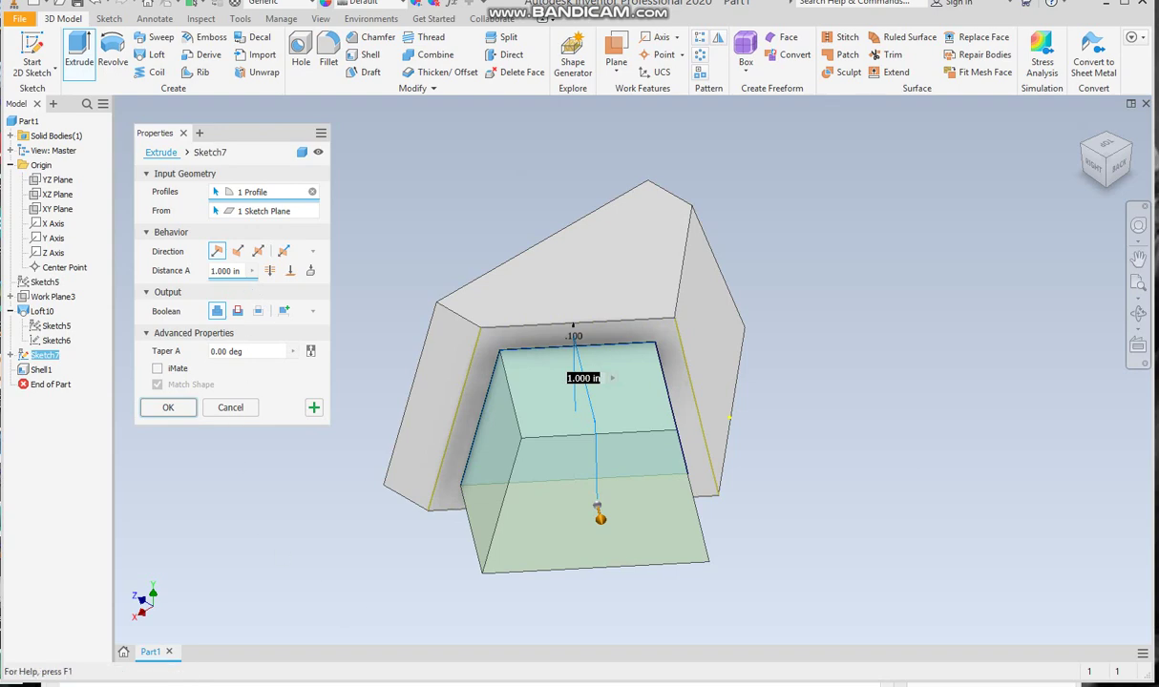
key(alt+Tab)
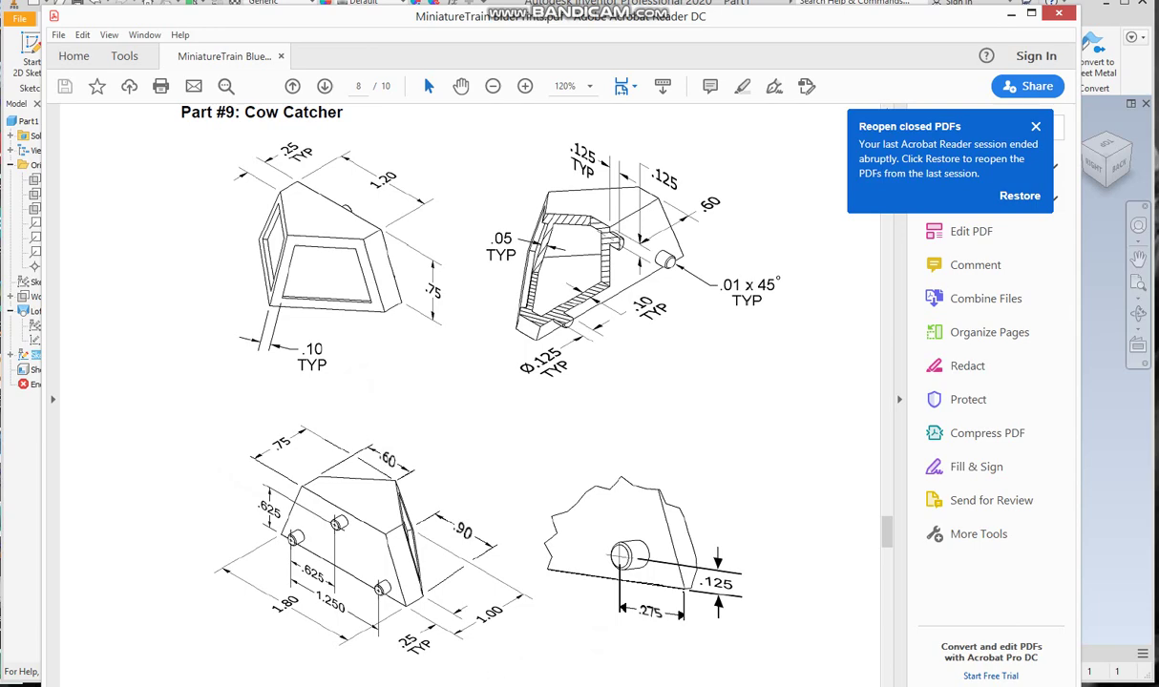
click(463, 683)
mouse_move(427, 682)
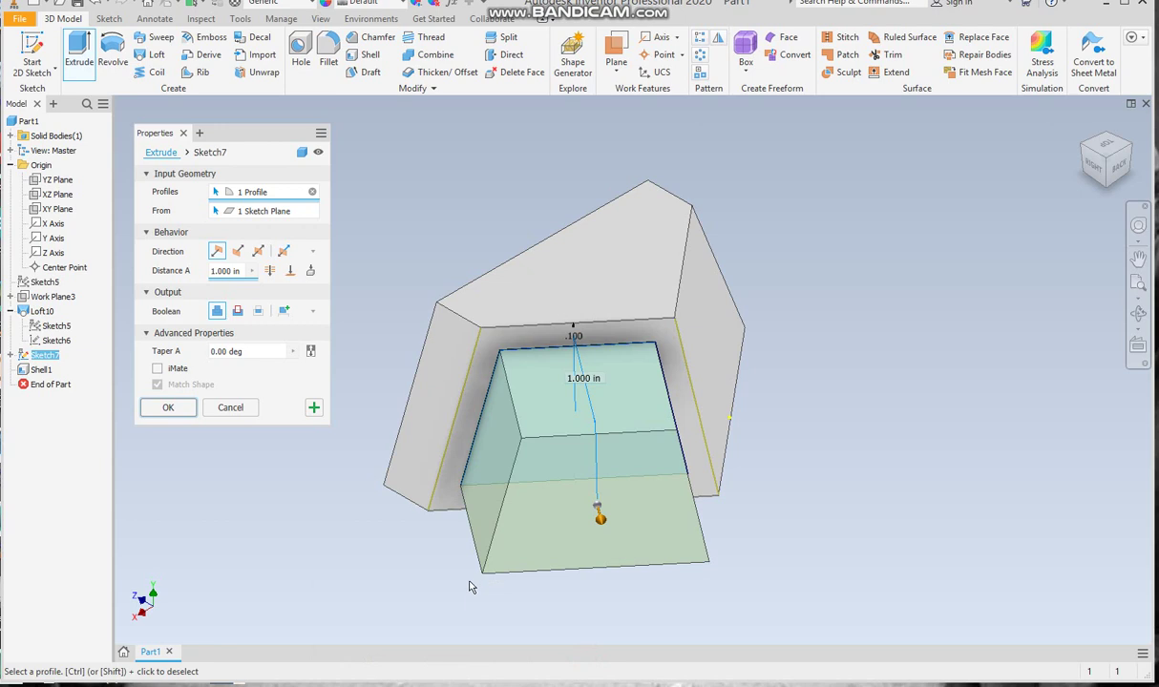
text(0)
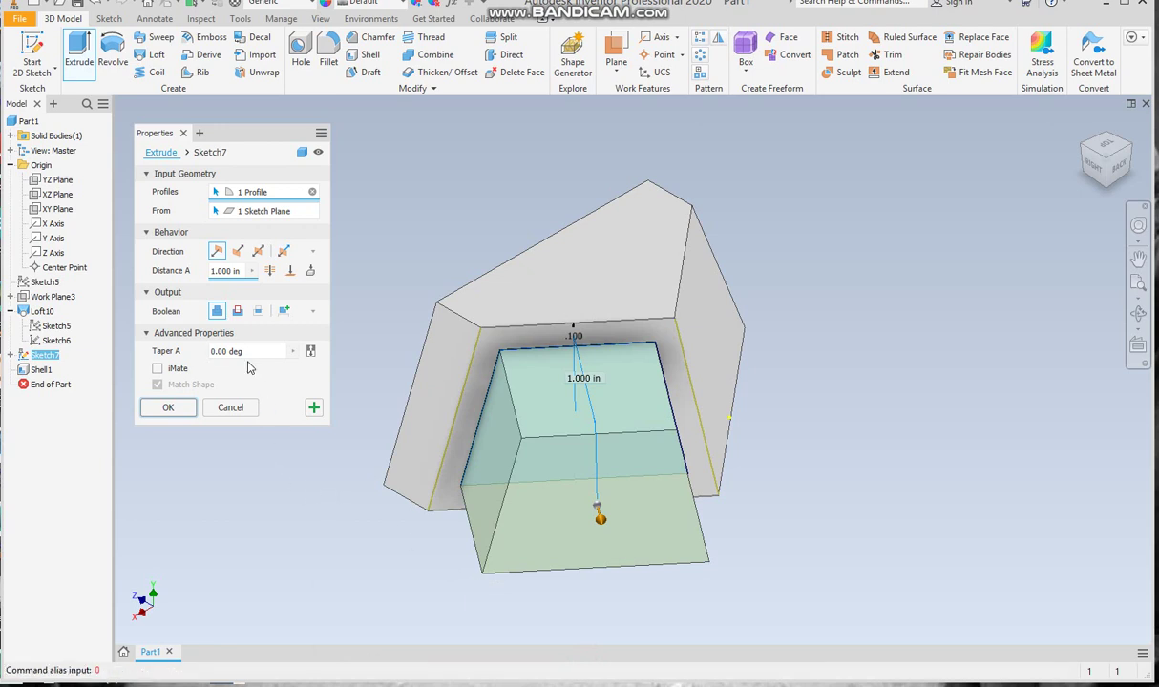
click(227, 271)
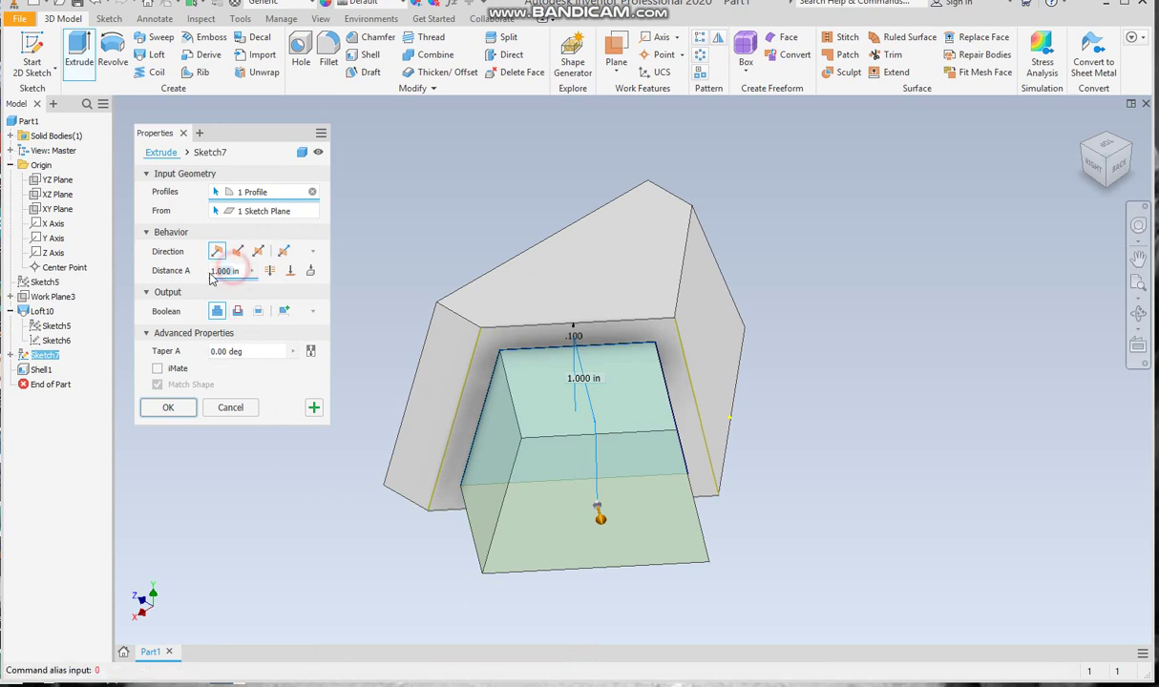
text(.05in)
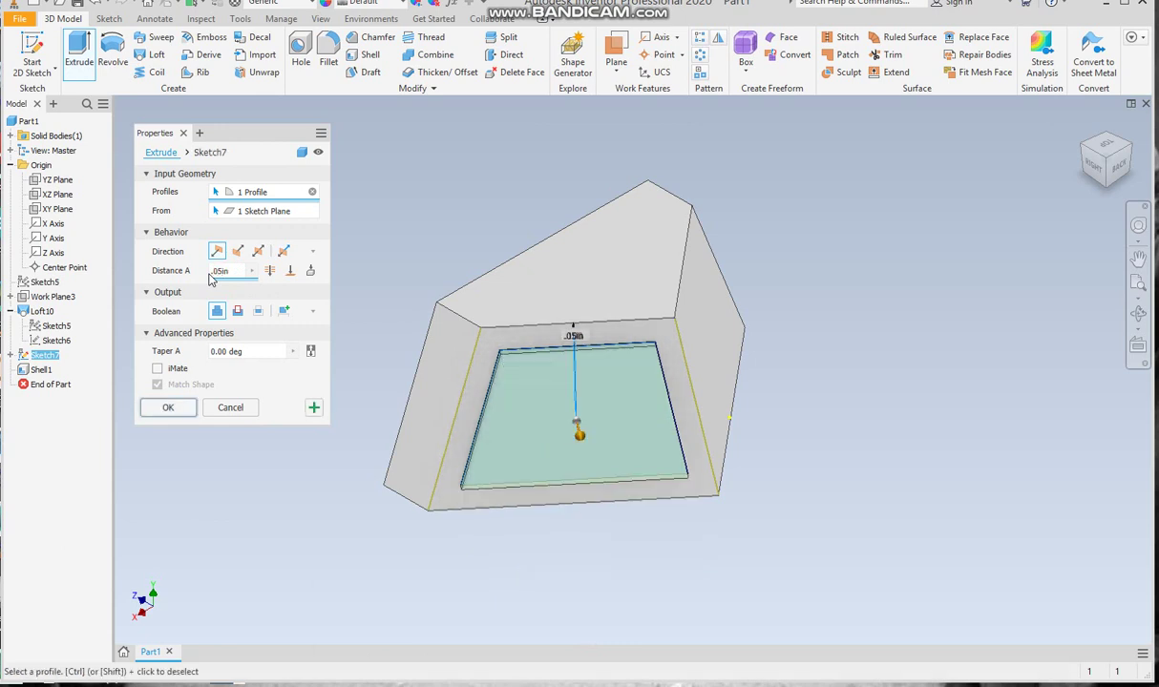
click(236, 251)
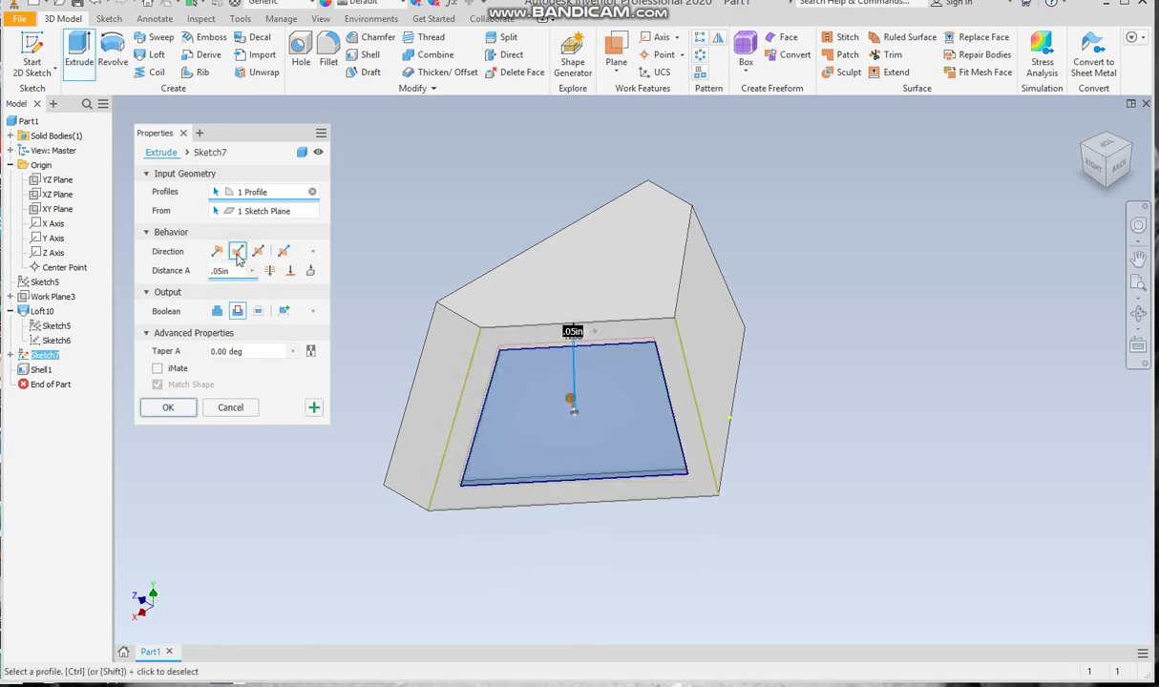
click(170, 408)
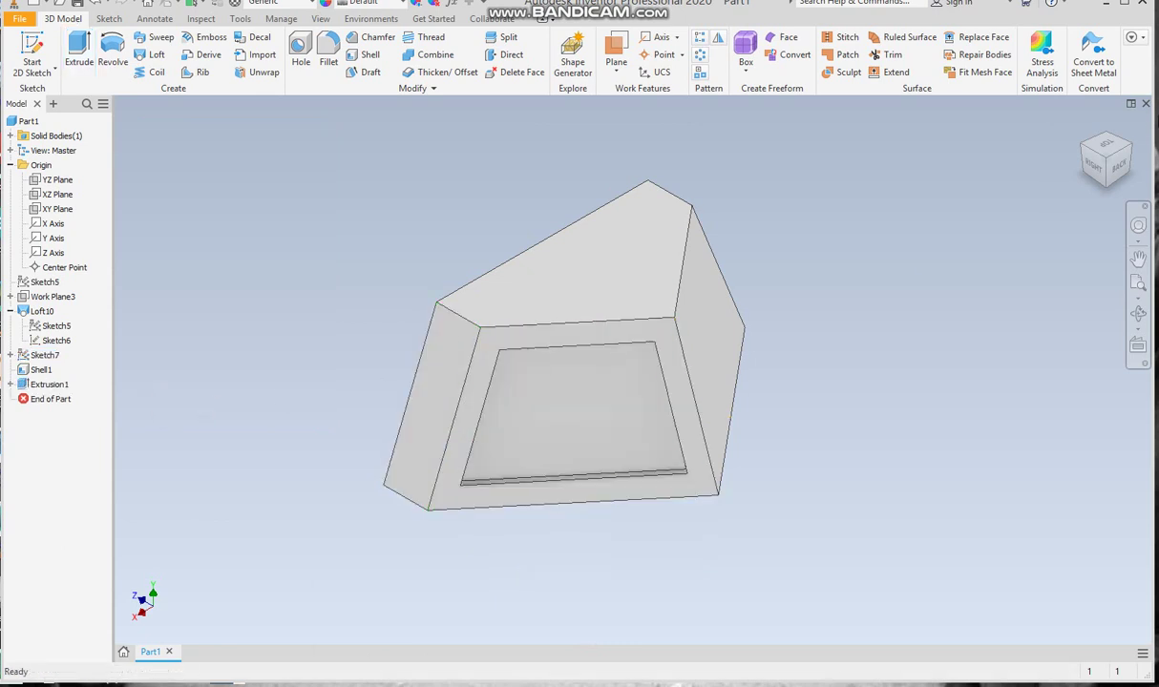
Step: Start a sketch on the large flat face opposite the two sloping front faces
click(1109, 155)
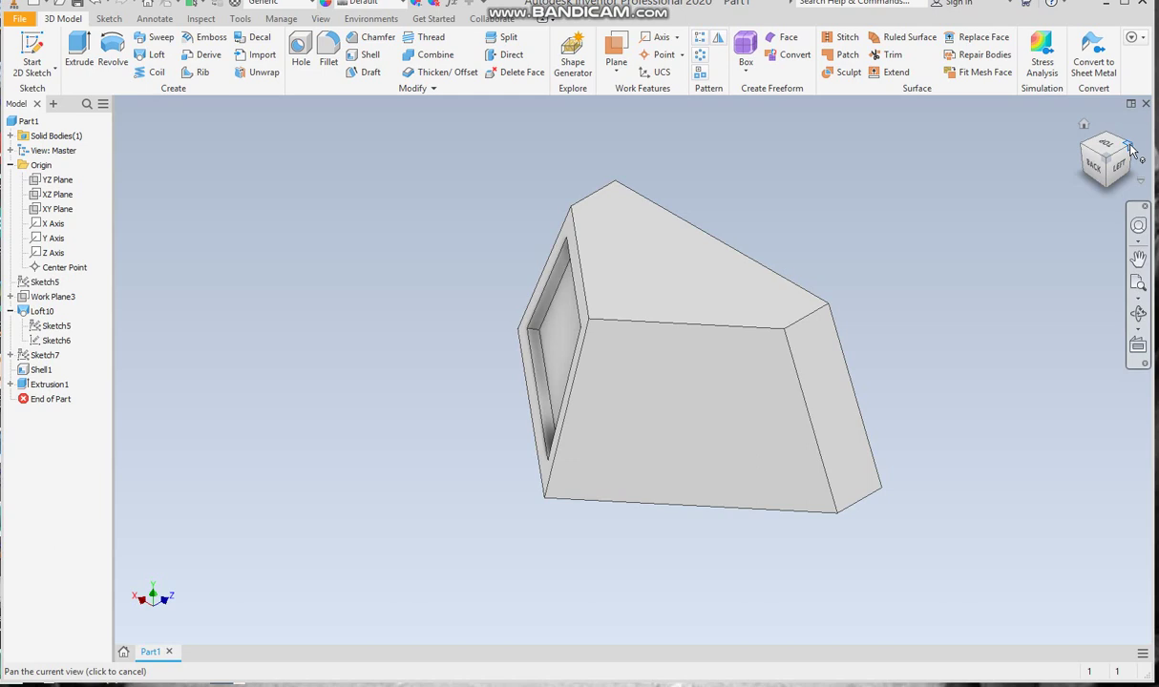
click(1131, 150)
click(692, 446)
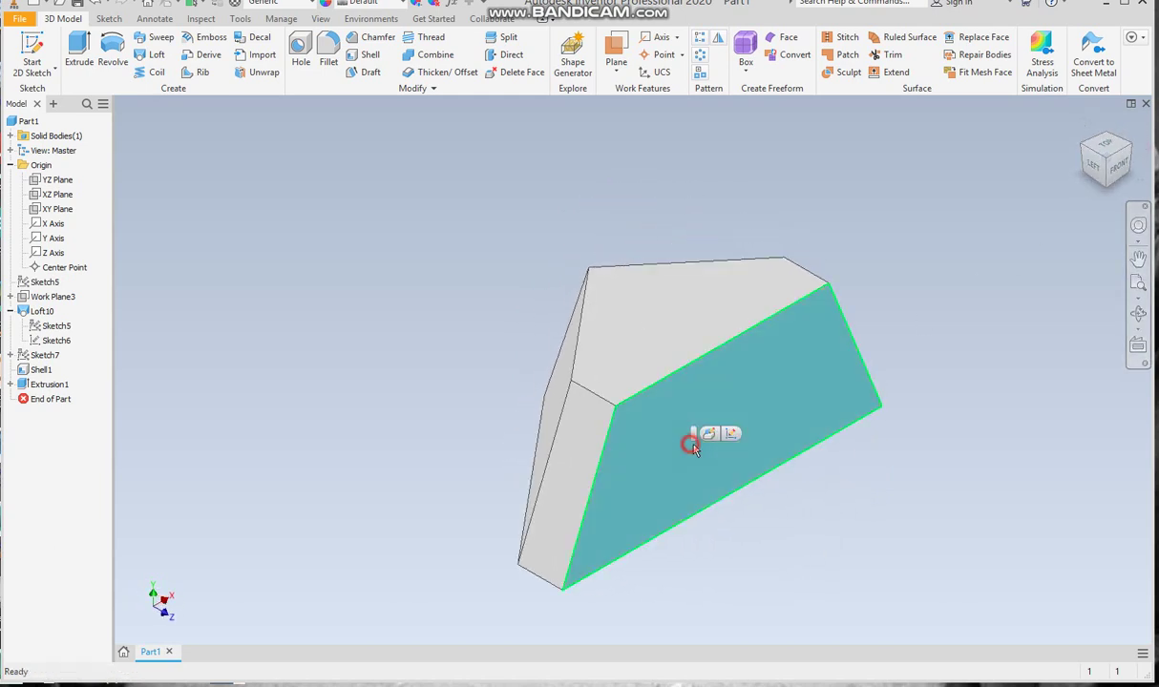
click(731, 435)
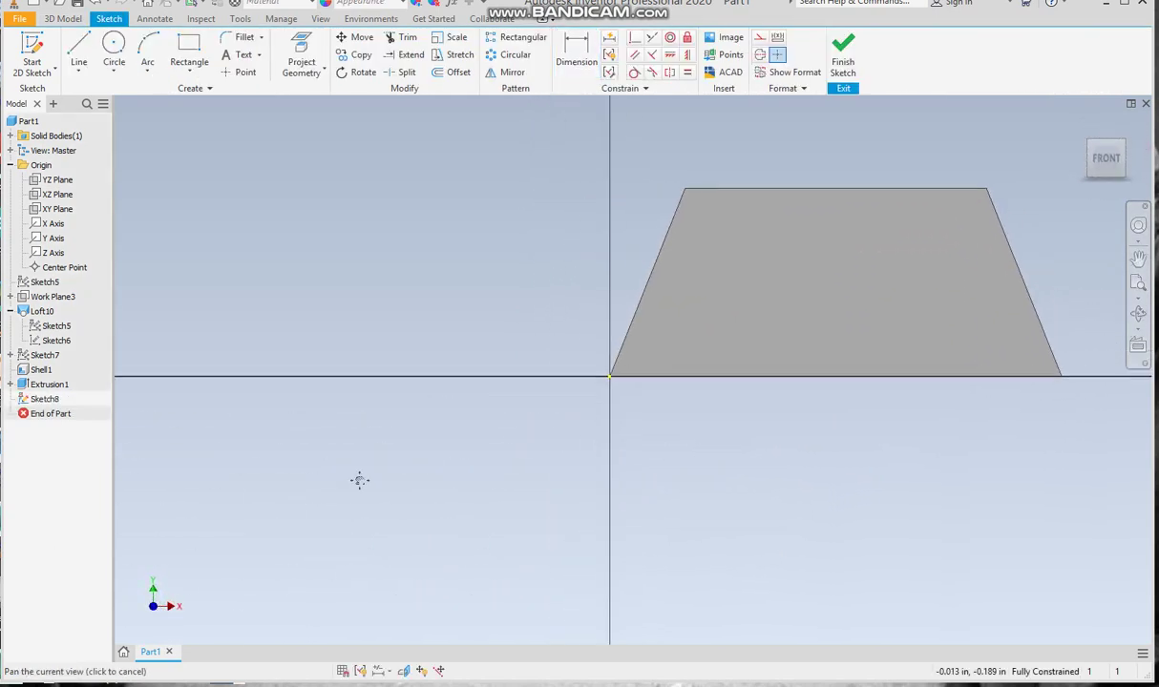
drag(359, 480, 267, 477)
scroll(188, 176, down, 3)
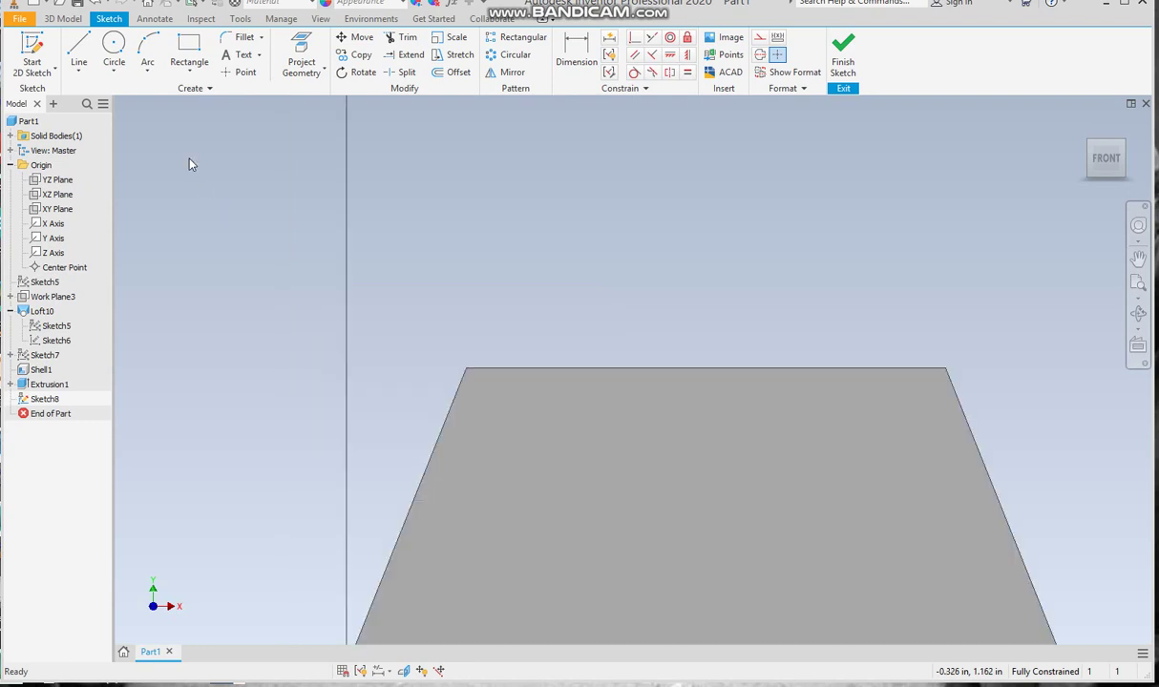
Step: Sketch three circles about 0.08 in across on the flat face: one in each lower corner and one on the vertical centreline near the upper edge
click(113, 45)
scroll(518, 600, up, 2)
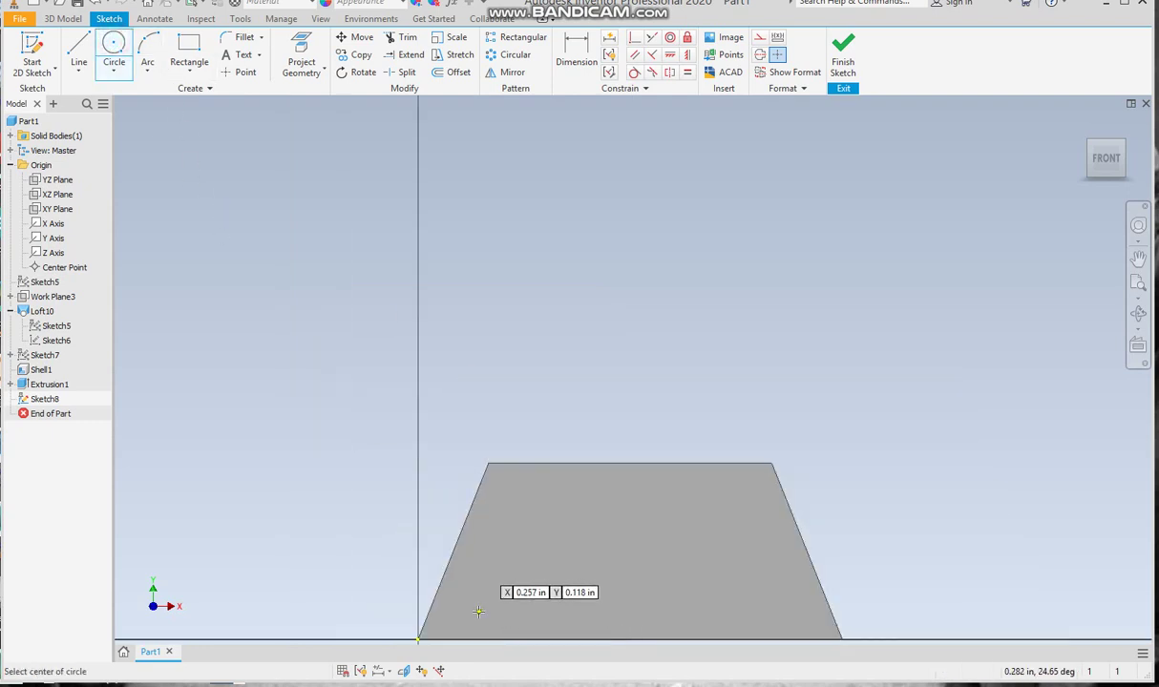
click(479, 611)
click(468, 605)
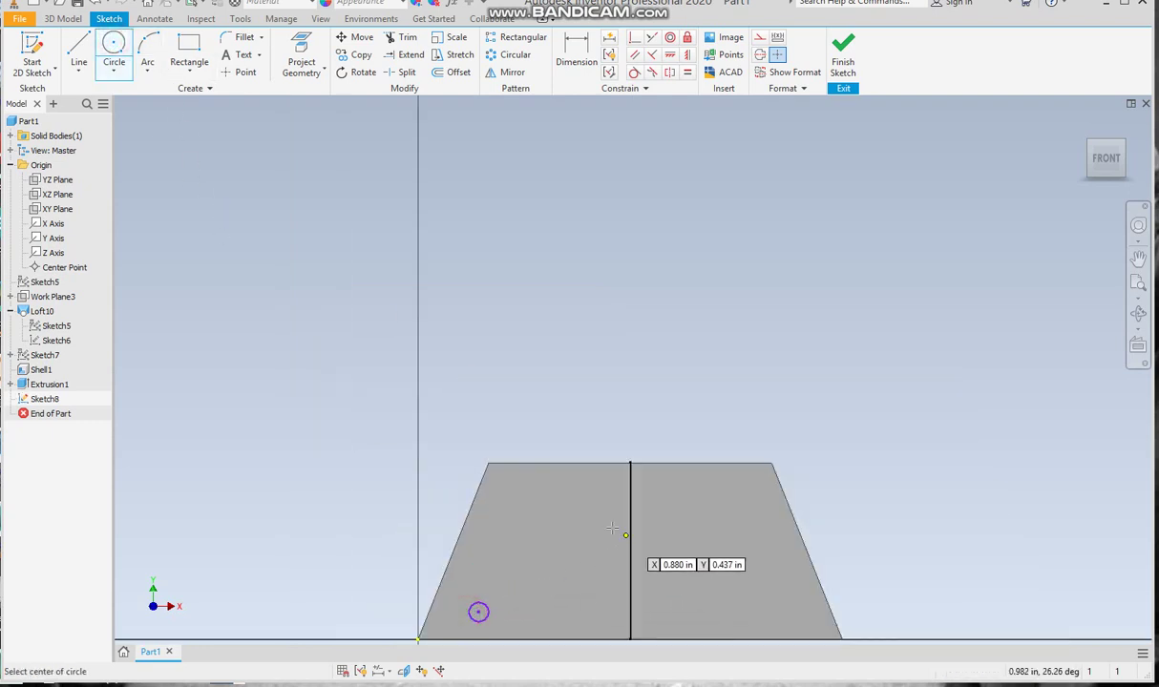
click(629, 502)
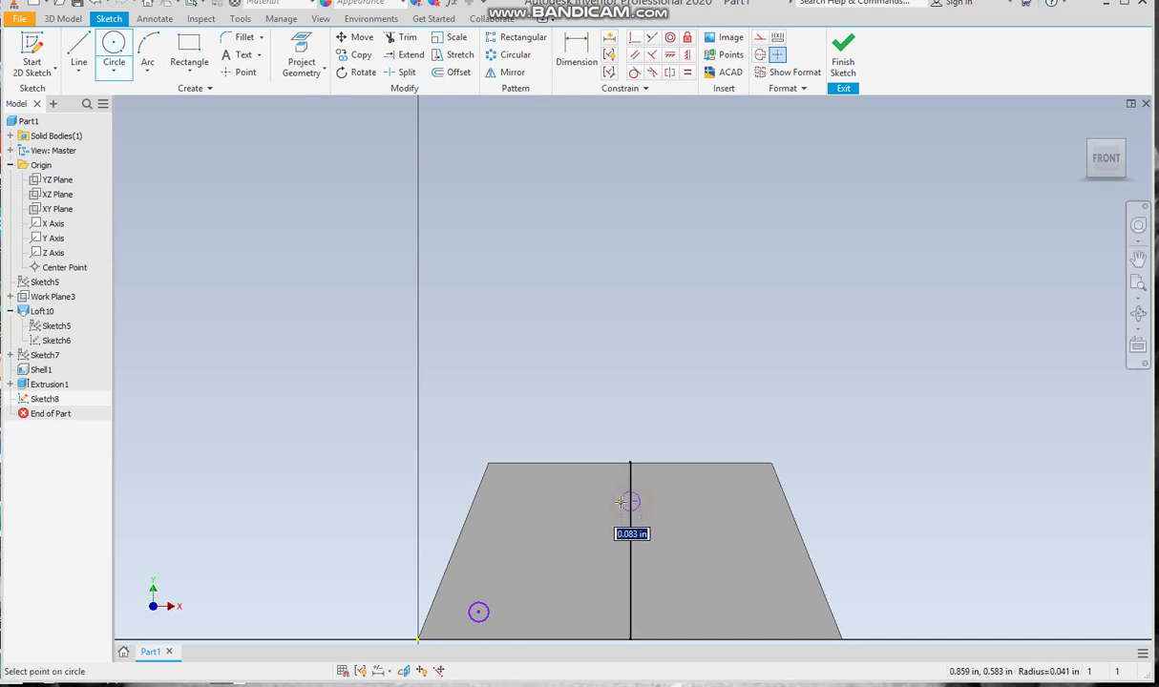
click(620, 501)
click(769, 610)
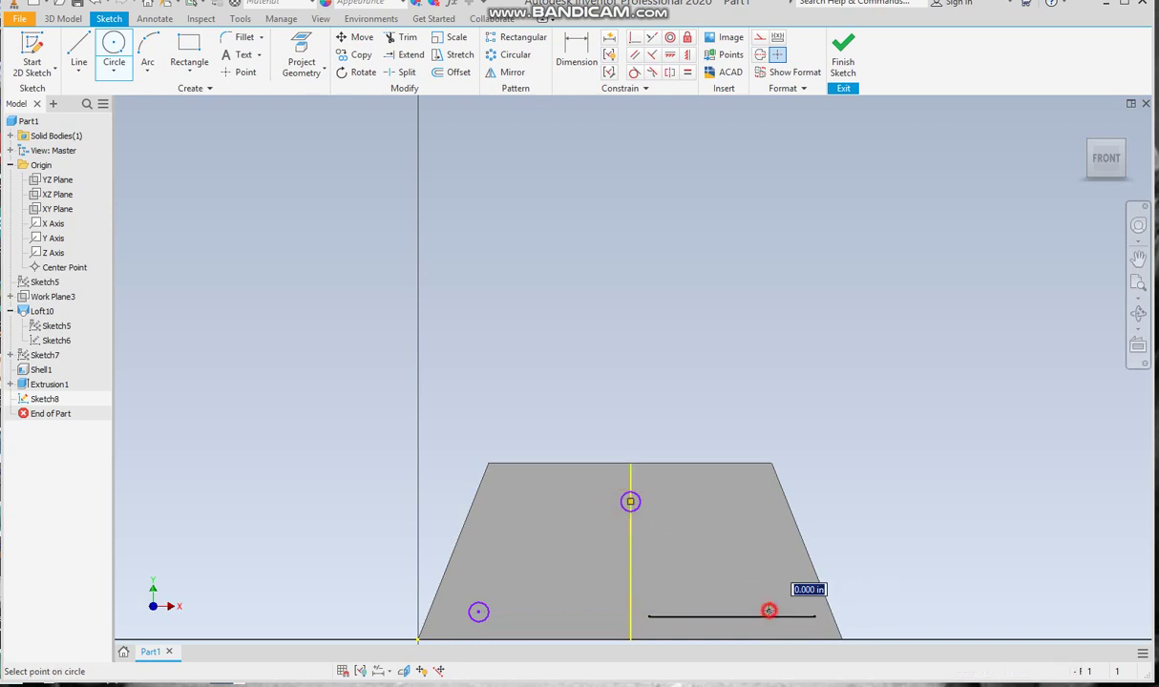
click(760, 603)
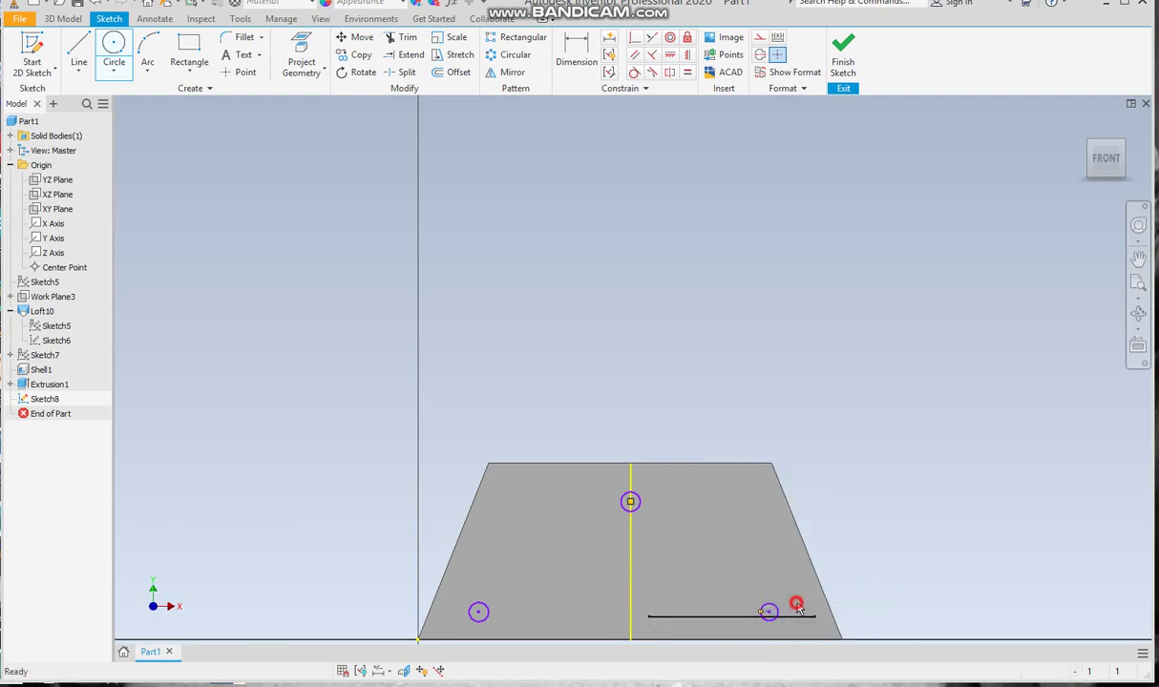
key(Escape)
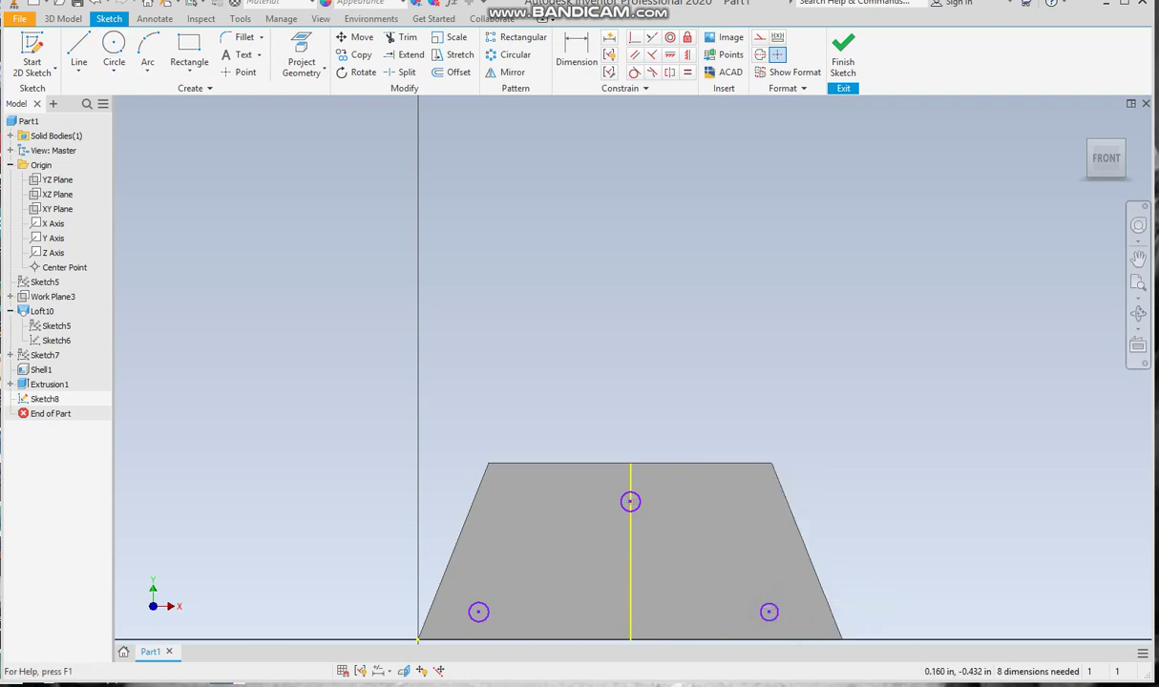
Step: Check the peg layout in the PDF drawing against the model and finish the sketch of the three circles
key(alt+Tab)
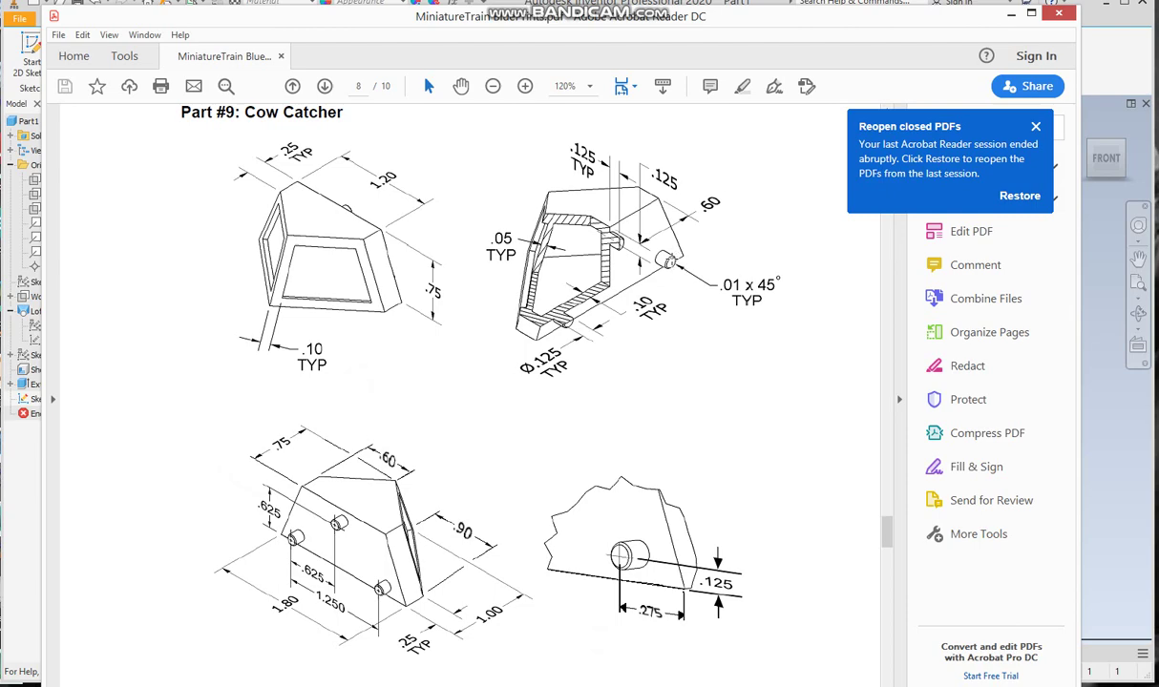
click(1011, 19)
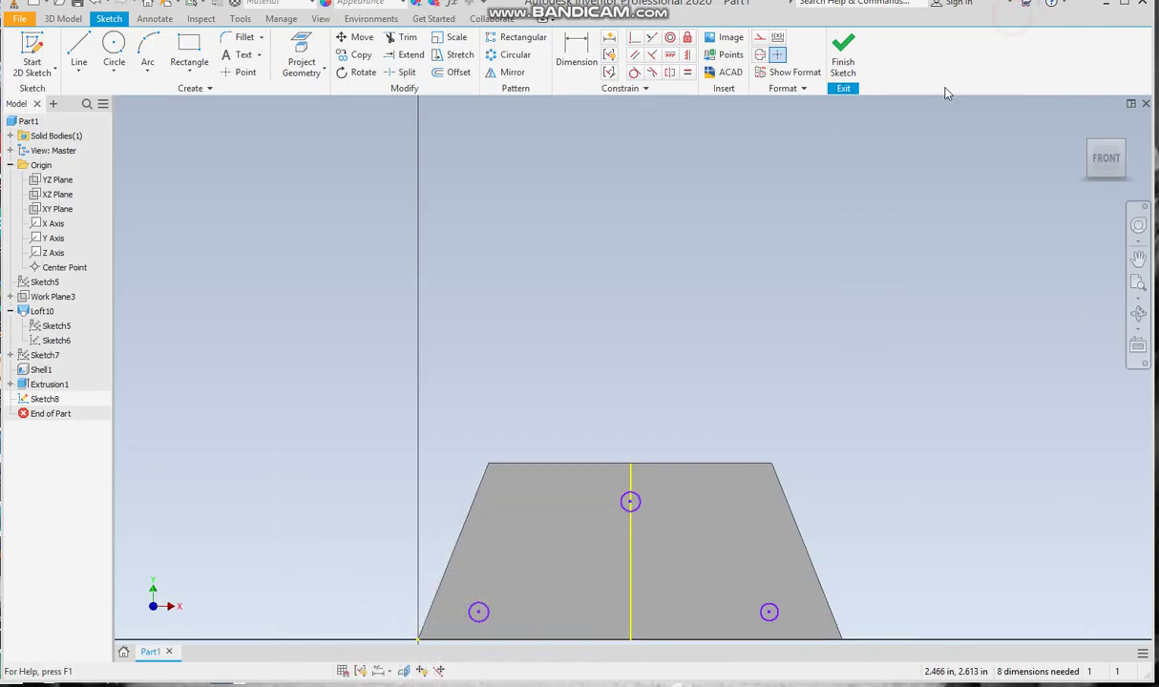
click(1084, 123)
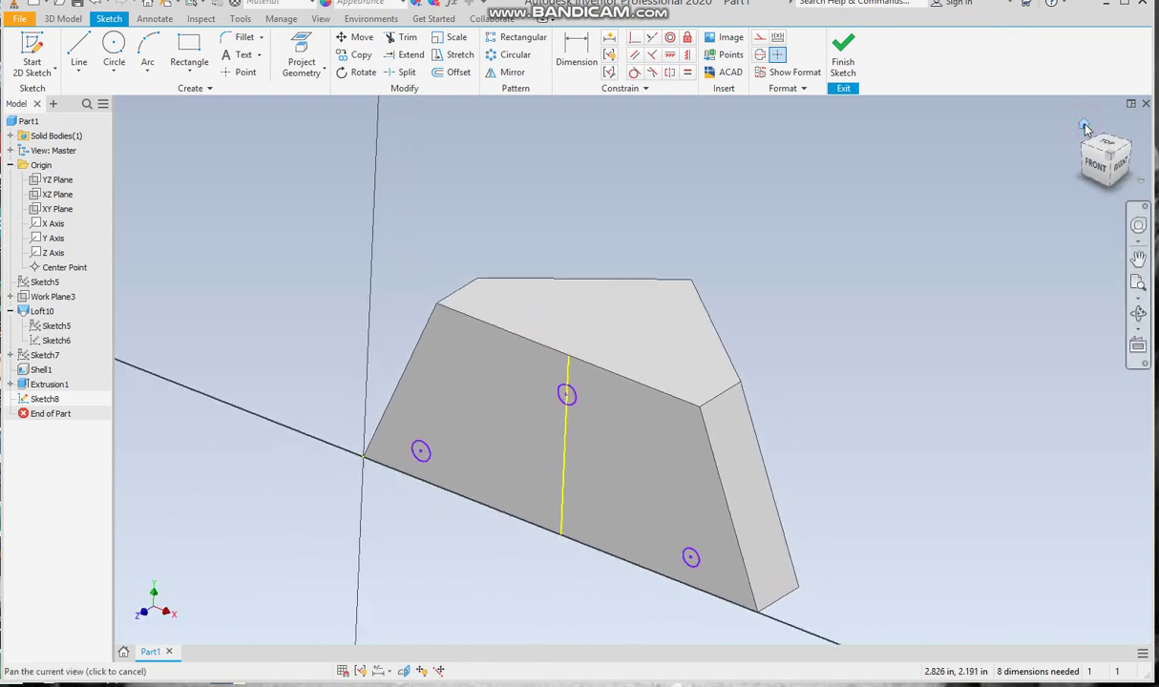
drag(1107, 139, 1070, 151)
click(842, 55)
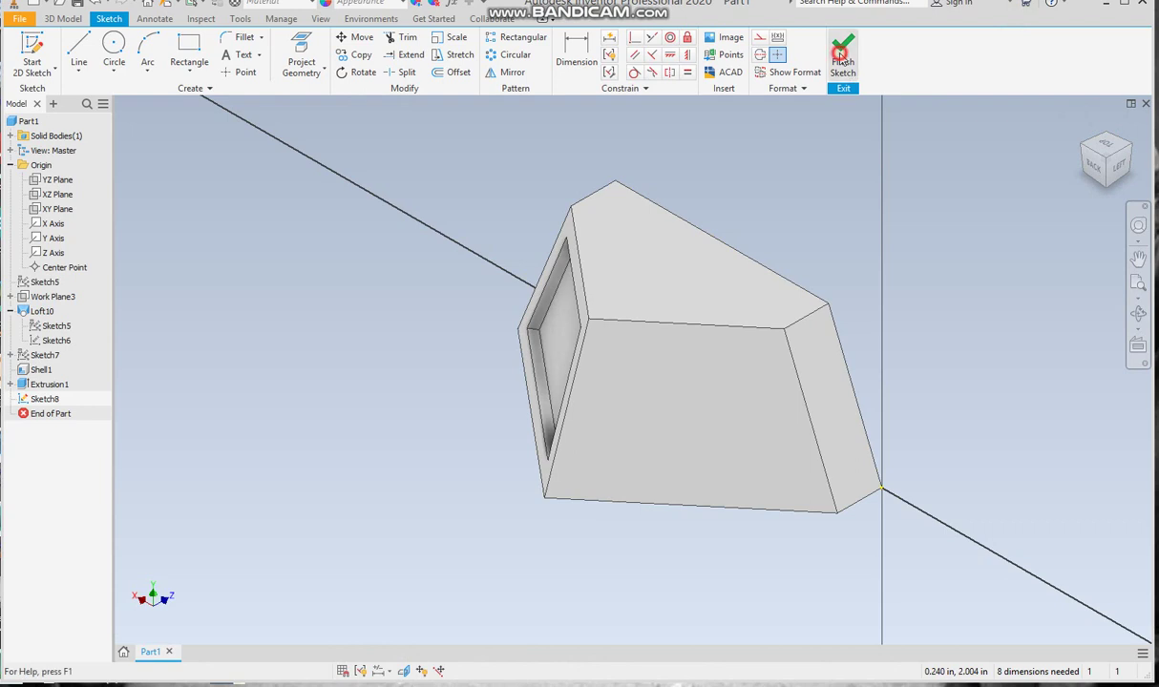